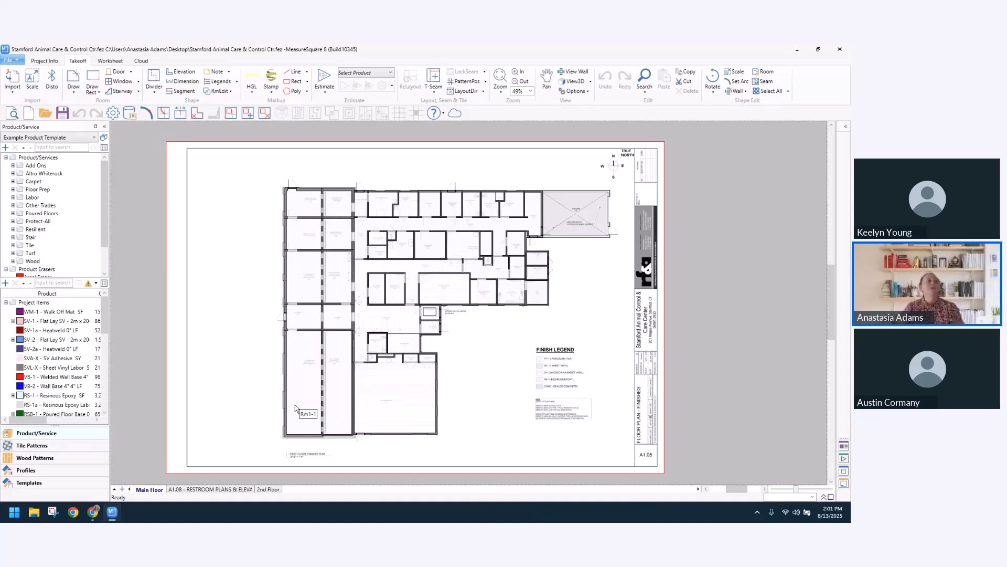
- Select the interior dog resting runs room (107) on the Main Floor finishes plan
{"action": "middle_click_drag", "start_coordinate": [545, 391], "coordinate": [538, 373]}
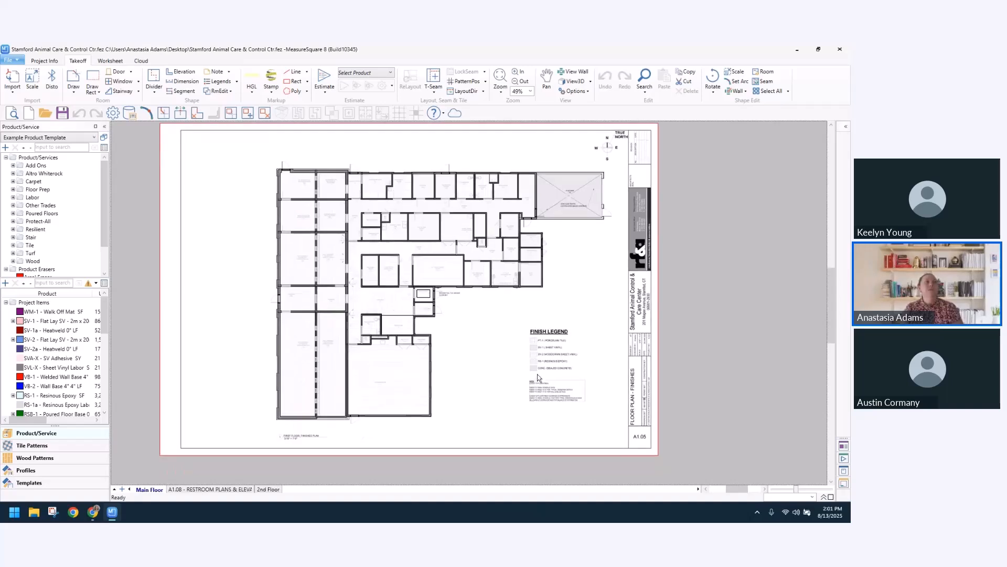
{"action": "scroll", "coordinate": [347, 412], "scroll_direction": "up", "scroll_amount": 2}
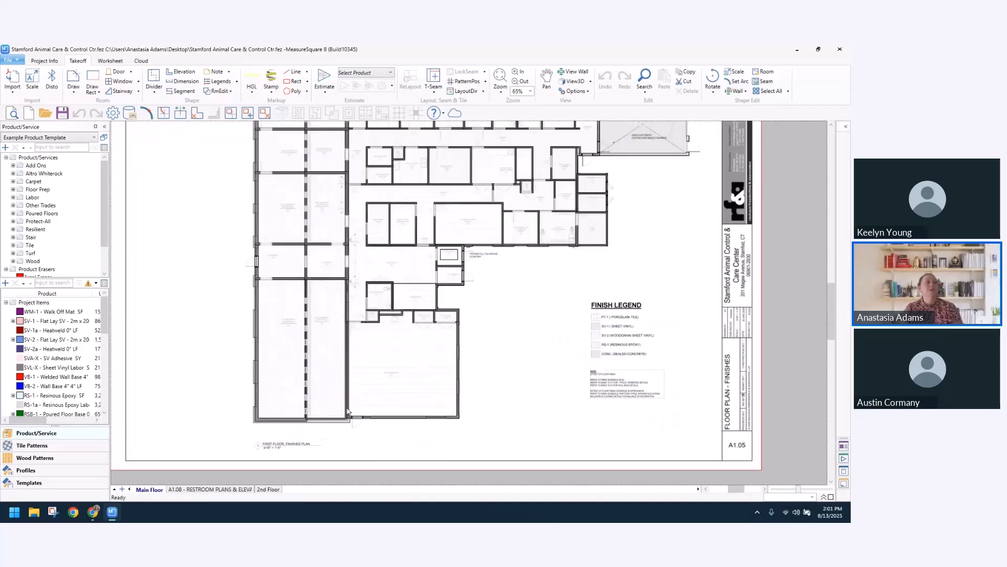
{"action": "scroll", "coordinate": [376, 407], "scroll_direction": "up", "scroll_amount": 2}
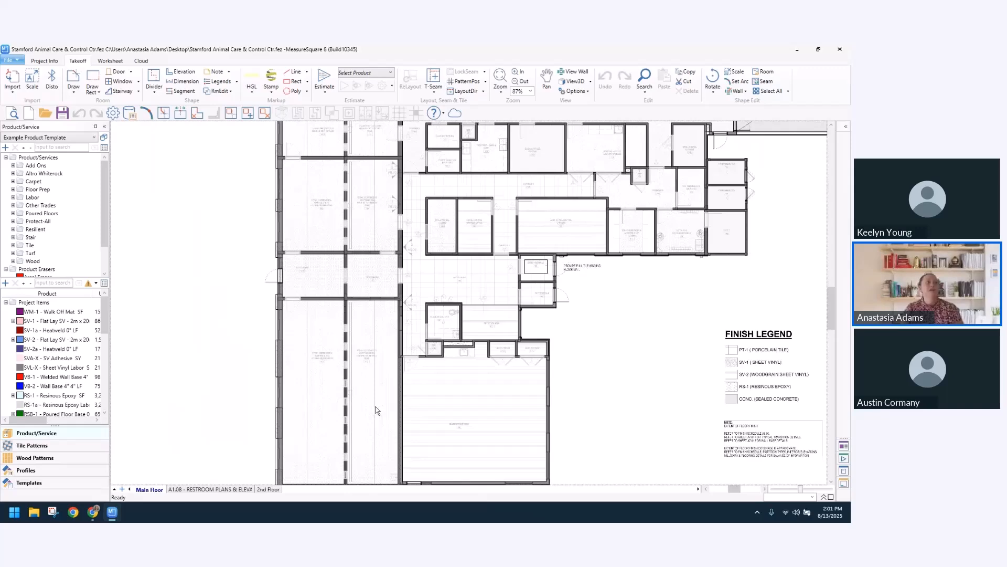
{"action": "left_click", "coordinate": [375, 345]}
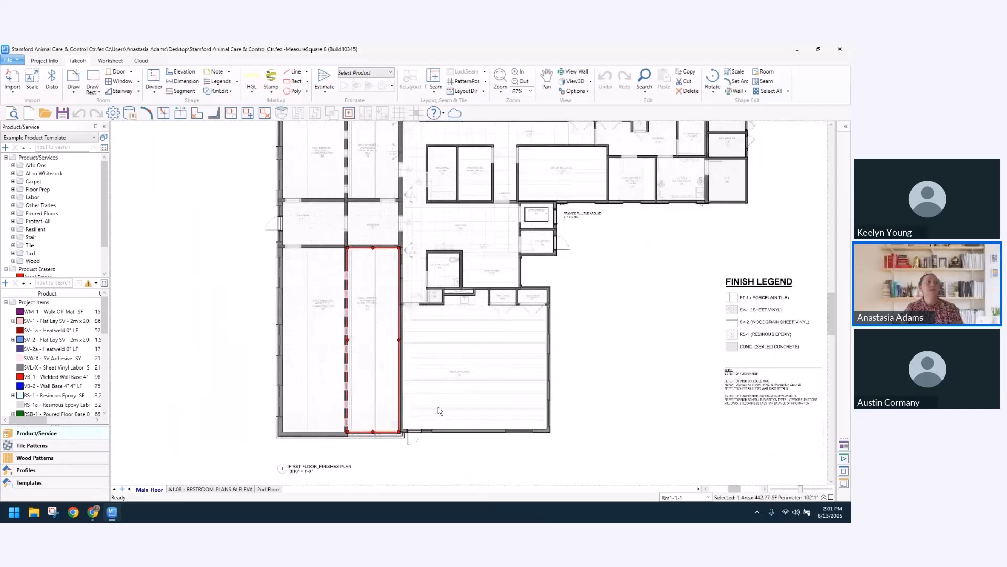
- Examine the walls of room 107 from one end to the other against the walls drawn on the plan
{"action": "scroll", "coordinate": [356, 393], "scroll_direction": "up", "scroll_amount": 3}
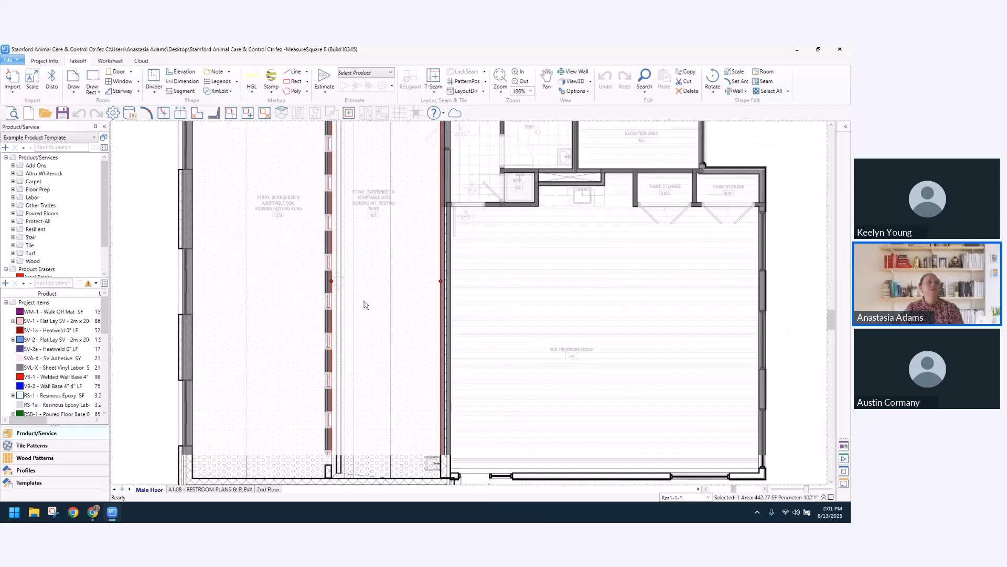
{"action": "scroll", "coordinate": [372, 340], "scroll_direction": "up", "scroll_amount": 4}
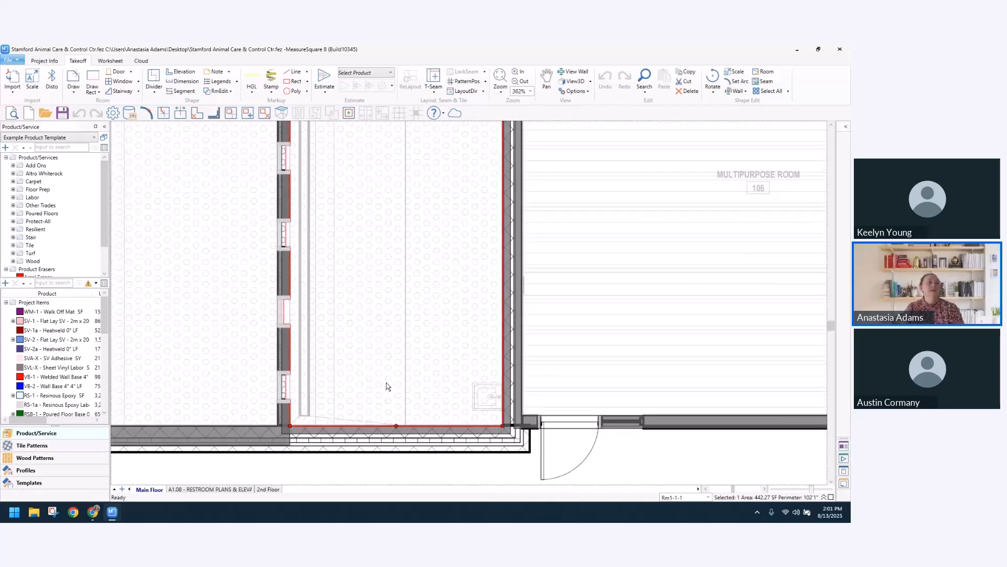
{"action": "middle_click_drag", "start_coordinate": [386, 378], "coordinate": [397, 306]}
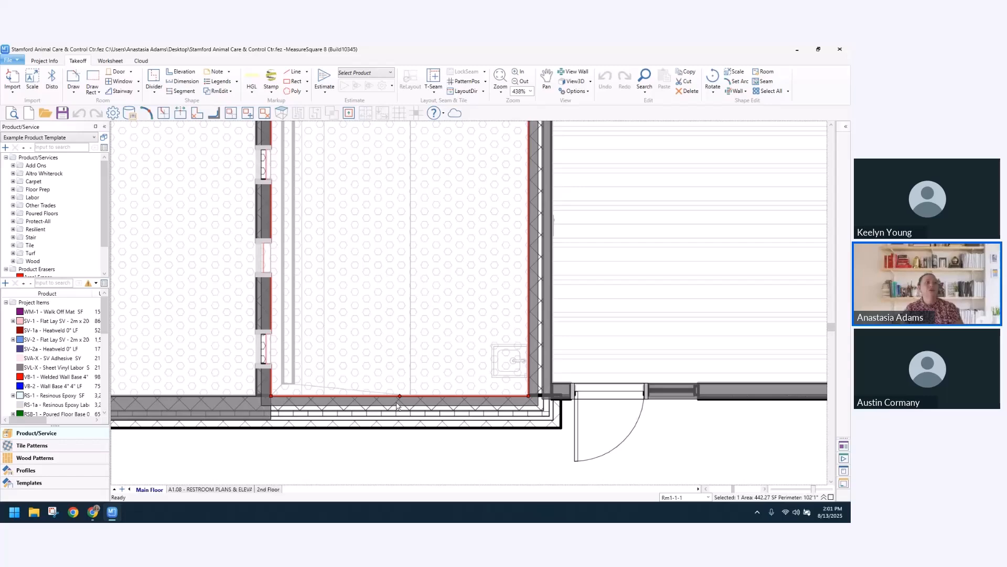
{"action": "middle_click_drag", "start_coordinate": [443, 235], "coordinate": [439, 357]}
{"action": "middle_click_drag", "start_coordinate": [426, 199], "coordinate": [426, 326]}
{"action": "middle_click_drag", "start_coordinate": [423, 226], "coordinate": [418, 396]}
{"action": "middle_click_drag", "start_coordinate": [418, 276], "coordinate": [404, 402]}
{"action": "middle_click_drag", "start_coordinate": [389, 178], "coordinate": [411, 286]}
{"action": "middle_click_drag", "start_coordinate": [404, 205], "coordinate": [405, 233]}
{"action": "scroll", "coordinate": [254, 358], "scroll_direction": "up", "scroll_amount": 2}
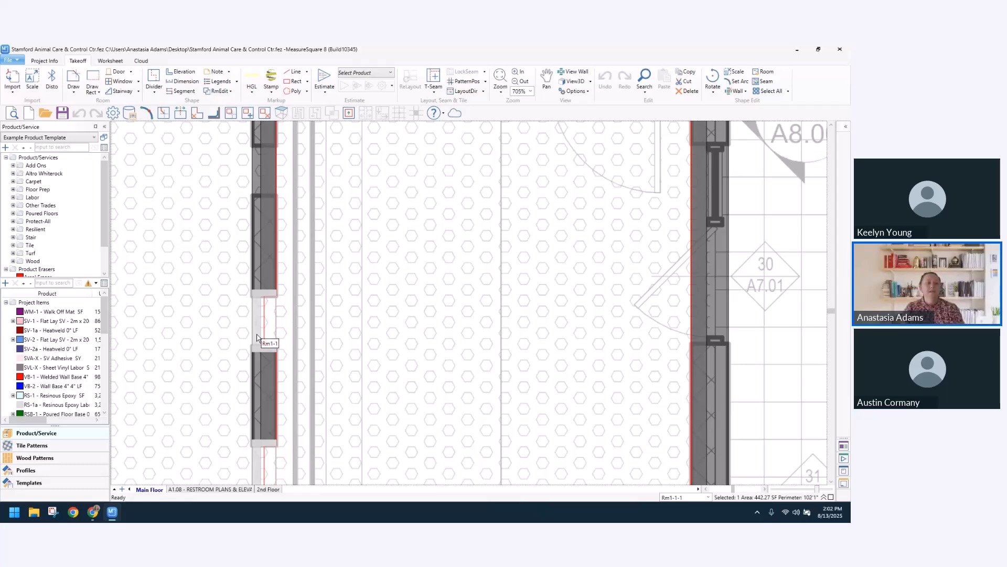
{"action": "scroll", "coordinate": [361, 288], "scroll_direction": "down", "scroll_amount": 4}
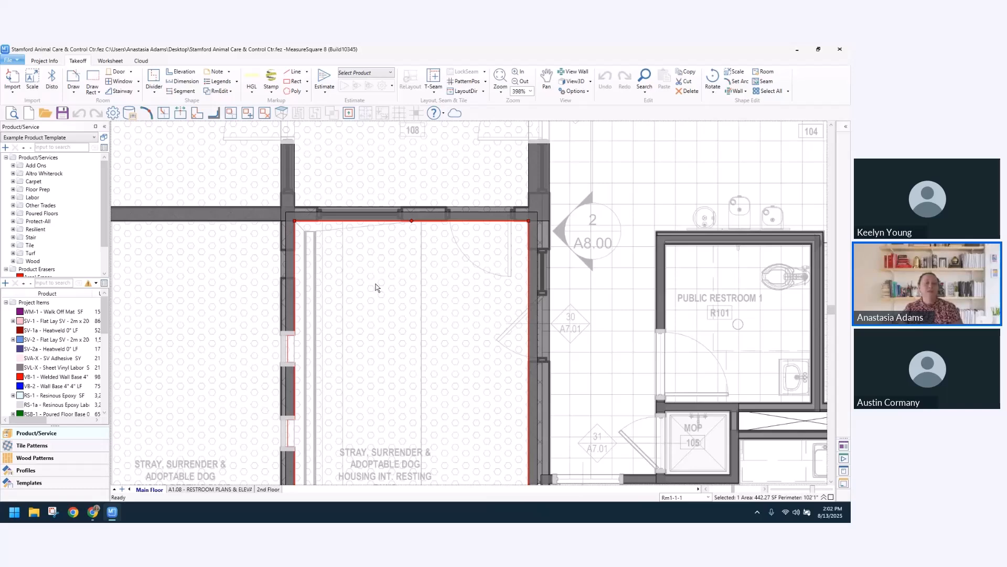
{"action": "mouse_move", "coordinate": [403, 329]}
{"action": "middle_mouse_down"}
{"action": "mouse_move", "coordinate": [399, 281]}
{"action": "mouse_move", "coordinate": [414, 344]}
{"action": "middle_mouse_up"}
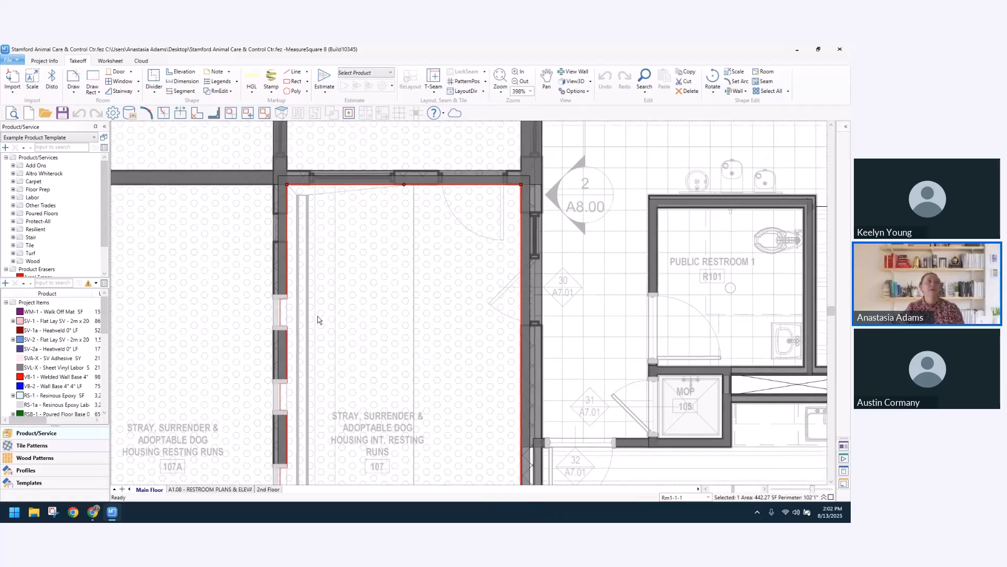
{"action": "middle_click_drag", "start_coordinate": [320, 297], "coordinate": [337, 321]}
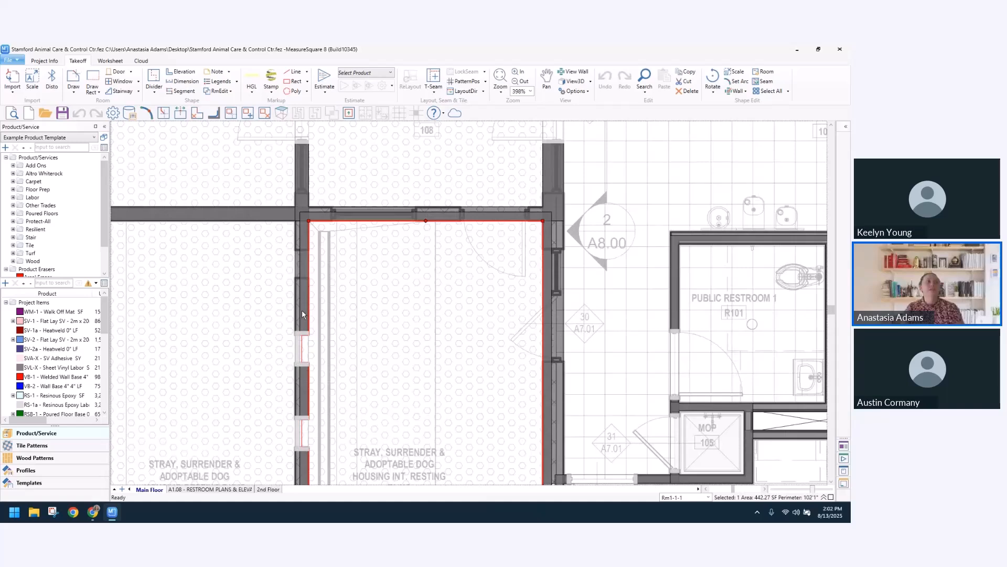
- Set the thickness of the wall section between rooms 107 and 107A to 8" in its properties
{"action": "scroll", "coordinate": [339, 321], "scroll_direction": "up", "scroll_amount": 3}
{"action": "scroll", "coordinate": [363, 318], "scroll_direction": "up", "scroll_amount": 1}
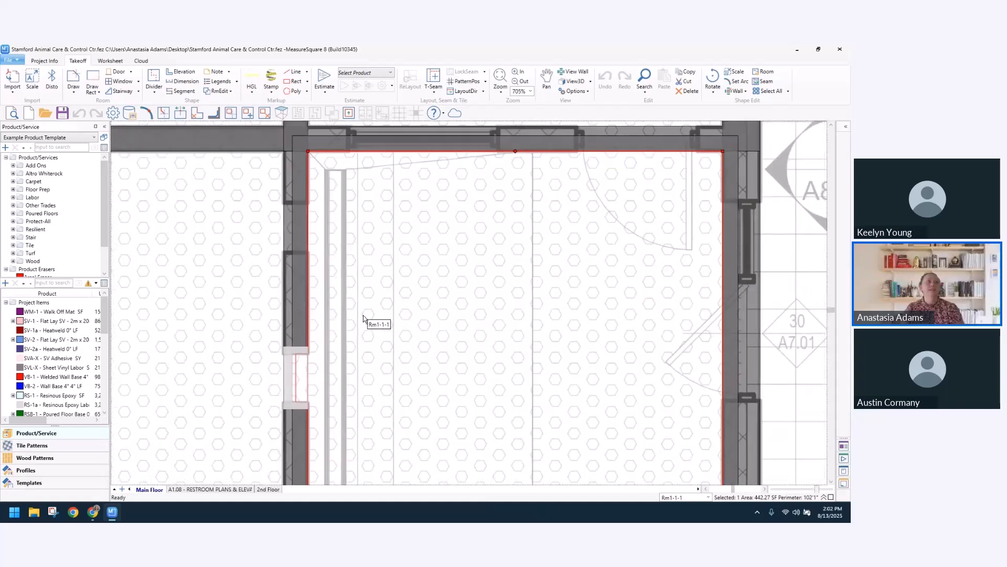
{"action": "scroll", "coordinate": [306, 317], "scroll_direction": "up", "scroll_amount": 2}
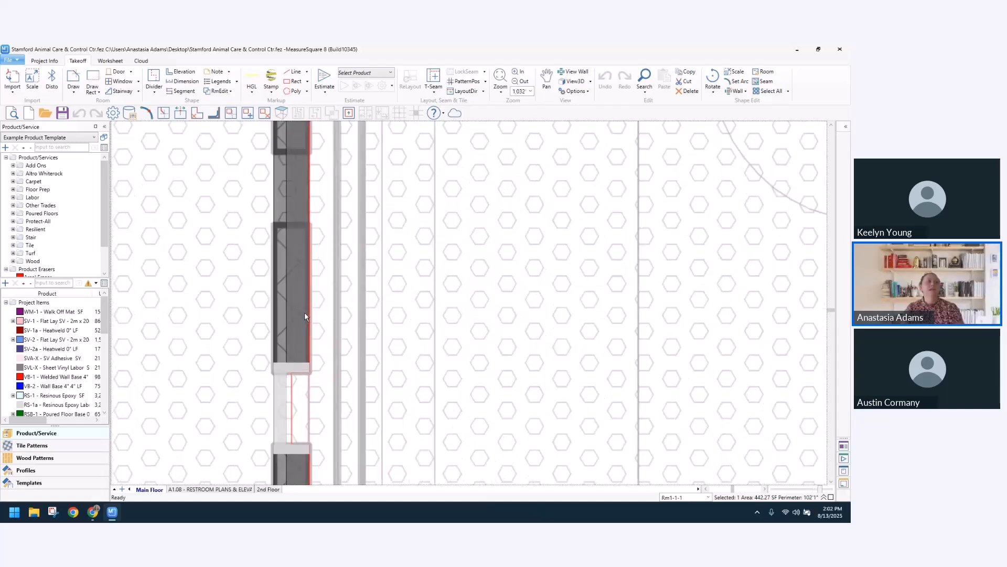
{"action": "scroll", "coordinate": [295, 324], "scroll_direction": "down", "scroll_amount": 1}
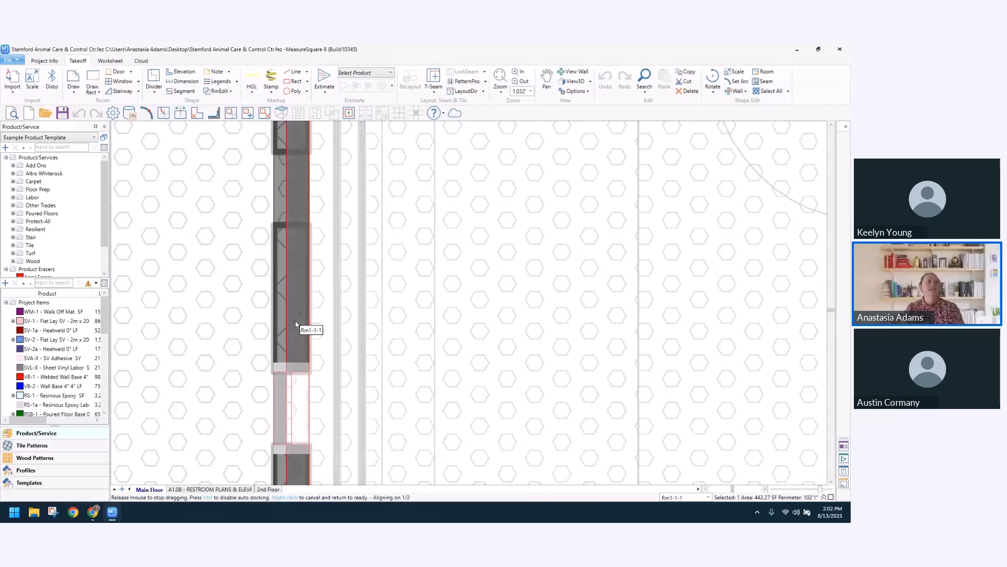
{"action": "scroll", "coordinate": [295, 325], "scroll_direction": "down", "scroll_amount": 8}
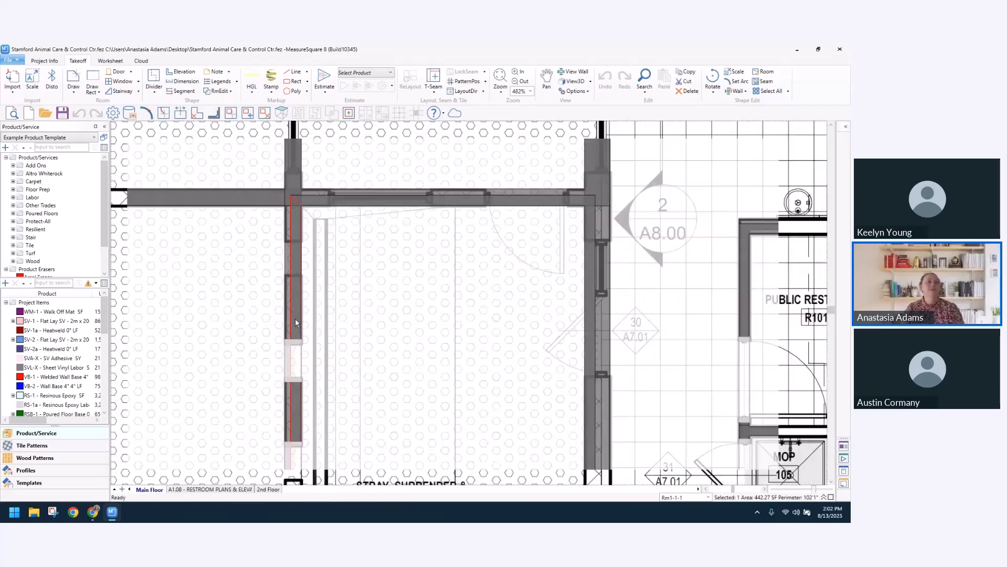
{"action": "middle_click_drag", "start_coordinate": [325, 334], "coordinate": [353, 234]}
{"action": "middle_click_drag", "start_coordinate": [392, 411], "coordinate": [413, 261]}
{"action": "scroll", "coordinate": [430, 344], "scroll_direction": "down", "scroll_amount": 1}
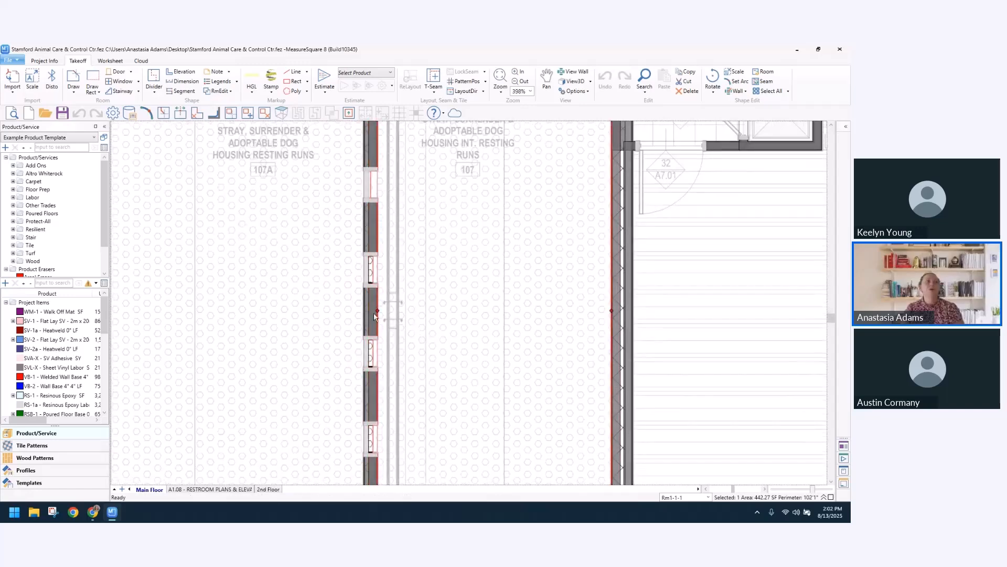
{"action": "scroll", "coordinate": [375, 324], "scroll_direction": "up", "scroll_amount": 4}
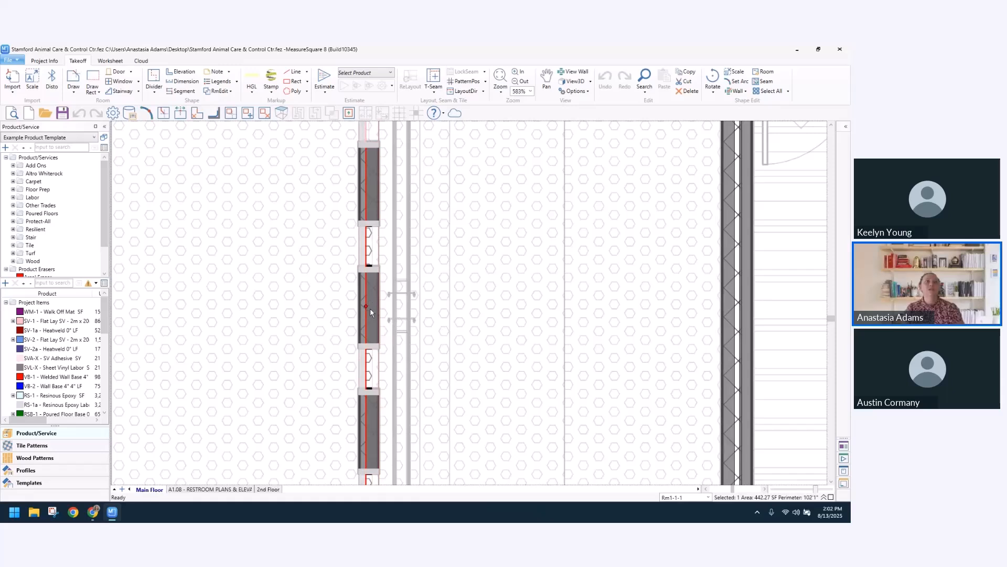
{"action": "left_click", "coordinate": [846, 126]}
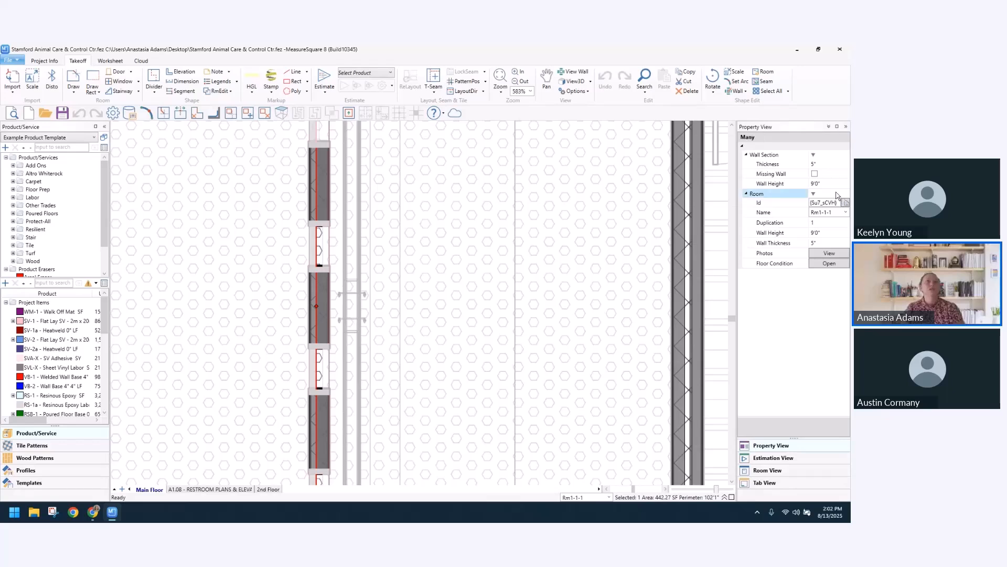
{"action": "left_click", "coordinate": [820, 242]}
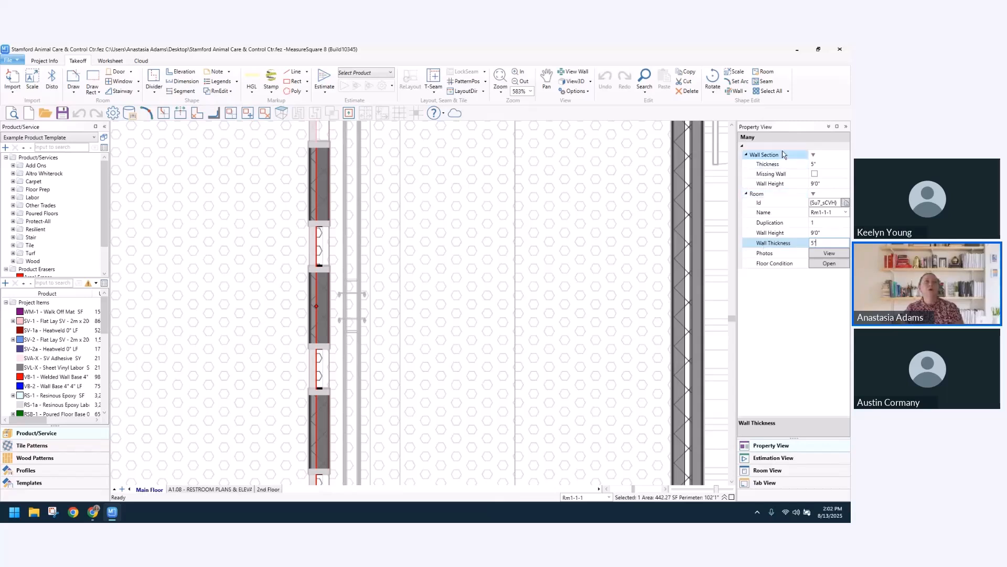
{"action": "left_click", "coordinate": [815, 164]}
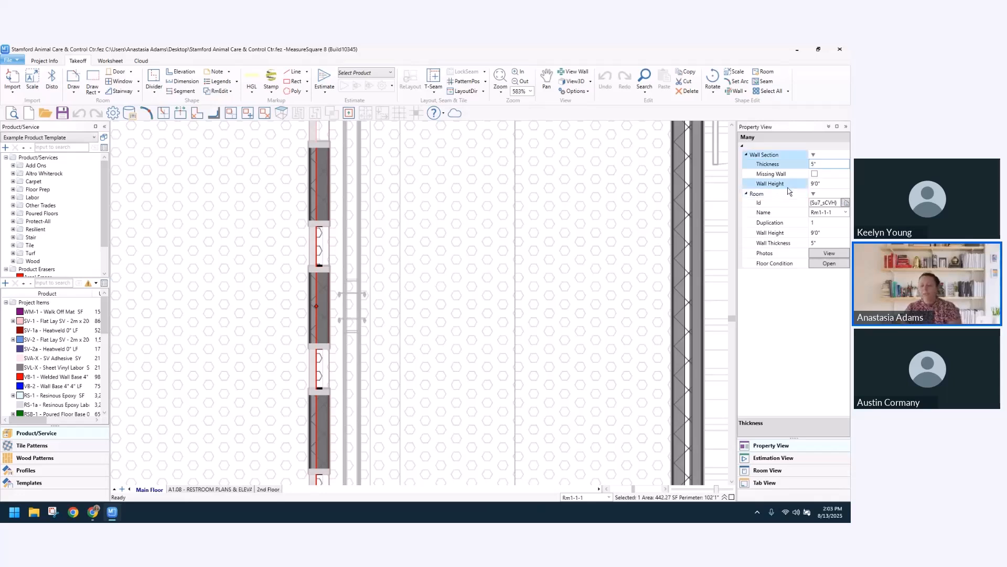
{"action": "type", "text": "8"}
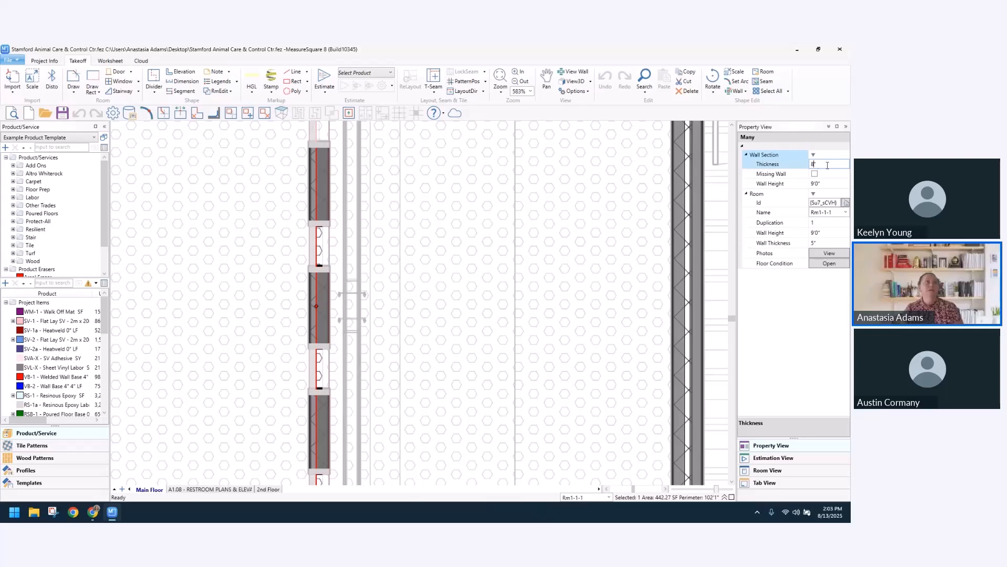
{"action": "key", "text": "Return"}
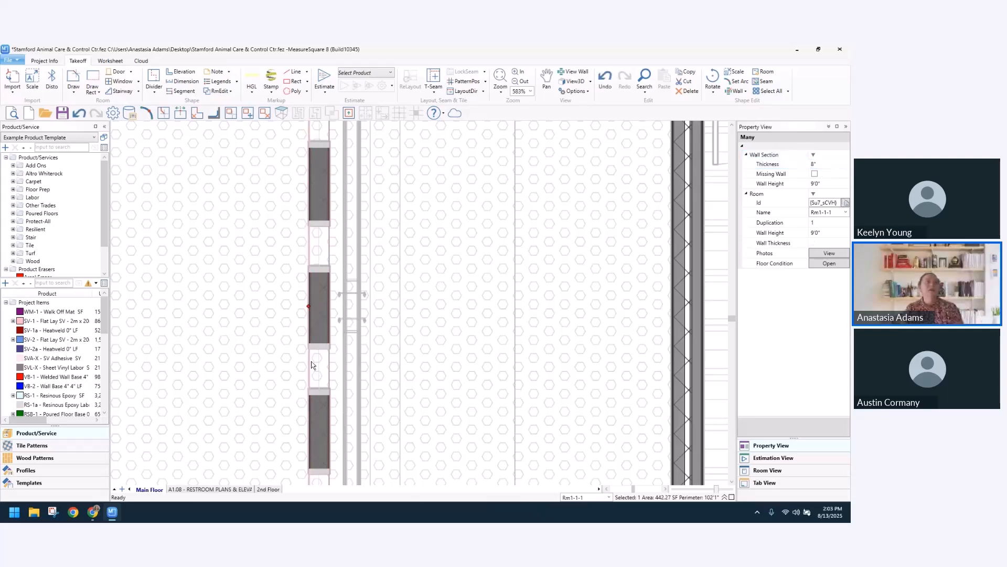
- Set the thickness of the wall section between rooms 107 and 108 to 8"
{"action": "scroll", "coordinate": [303, 315], "scroll_direction": "up", "scroll_amount": 2}
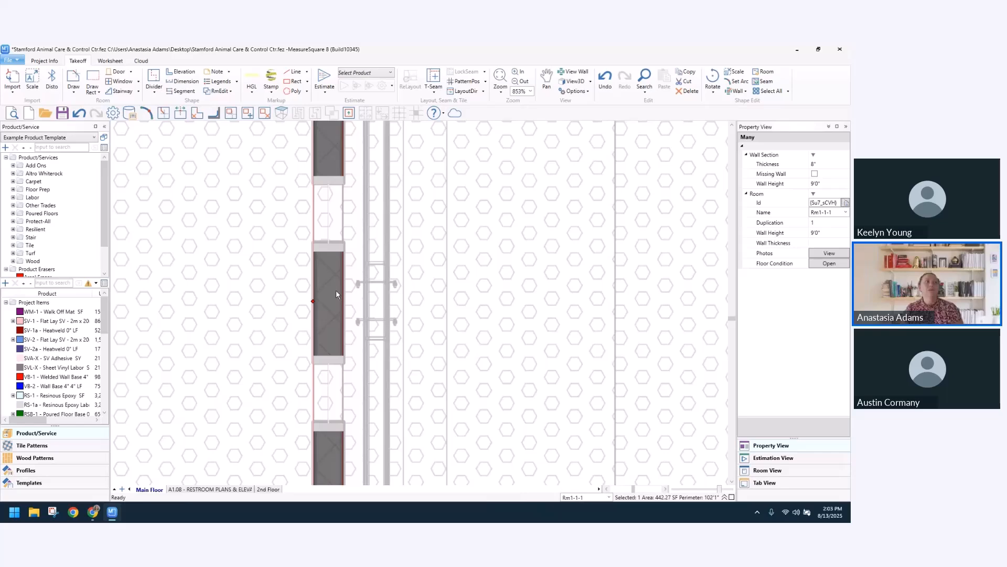
{"action": "scroll", "coordinate": [344, 319], "scroll_direction": "down", "scroll_amount": 4}
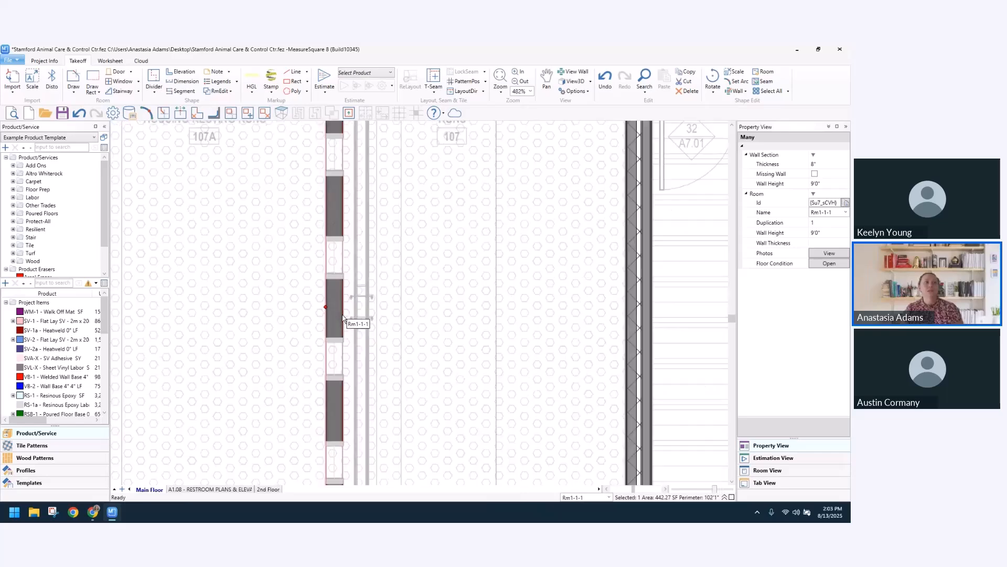
{"action": "middle_click_drag", "start_coordinate": [416, 334], "coordinate": [443, 288]}
{"action": "middle_click_drag", "start_coordinate": [478, 209], "coordinate": [459, 299]}
{"action": "middle_click_drag", "start_coordinate": [455, 223], "coordinate": [461, 295]}
{"action": "scroll", "coordinate": [461, 275], "scroll_direction": "up", "scroll_amount": 5}
{"action": "scroll", "coordinate": [414, 249], "scroll_direction": "up", "scroll_amount": 2}
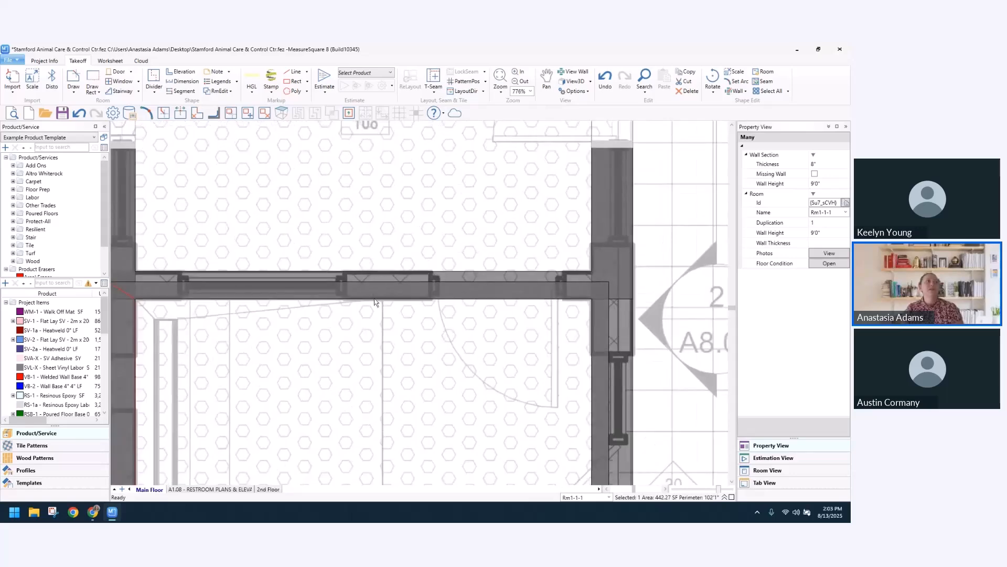
{"action": "scroll", "coordinate": [374, 298], "scroll_direction": "down", "scroll_amount": 2}
{"action": "scroll", "coordinate": [127, 346], "scroll_direction": "up", "scroll_amount": 2}
{"action": "left_click", "coordinate": [428, 277]}
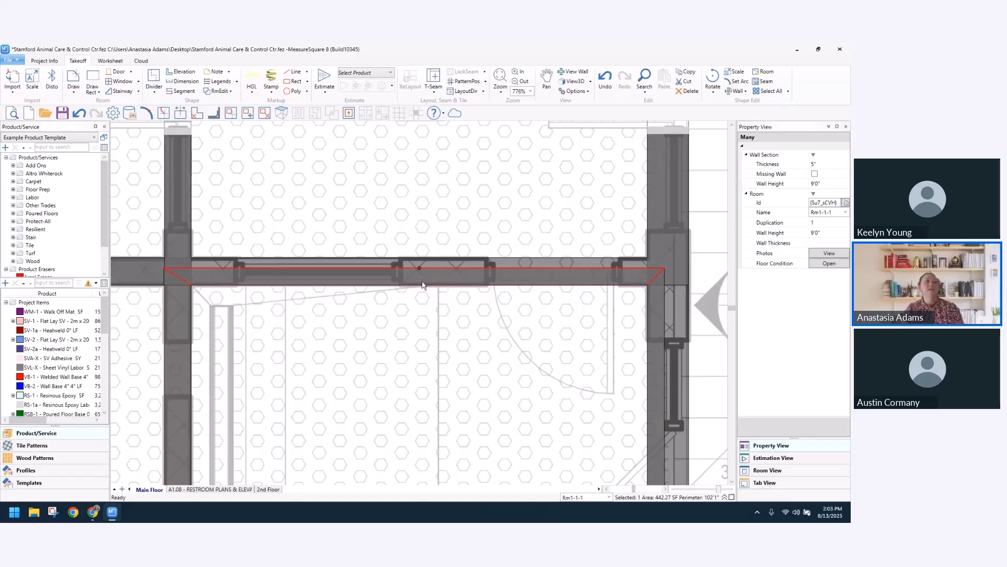
{"action": "left_click", "coordinate": [821, 164]}
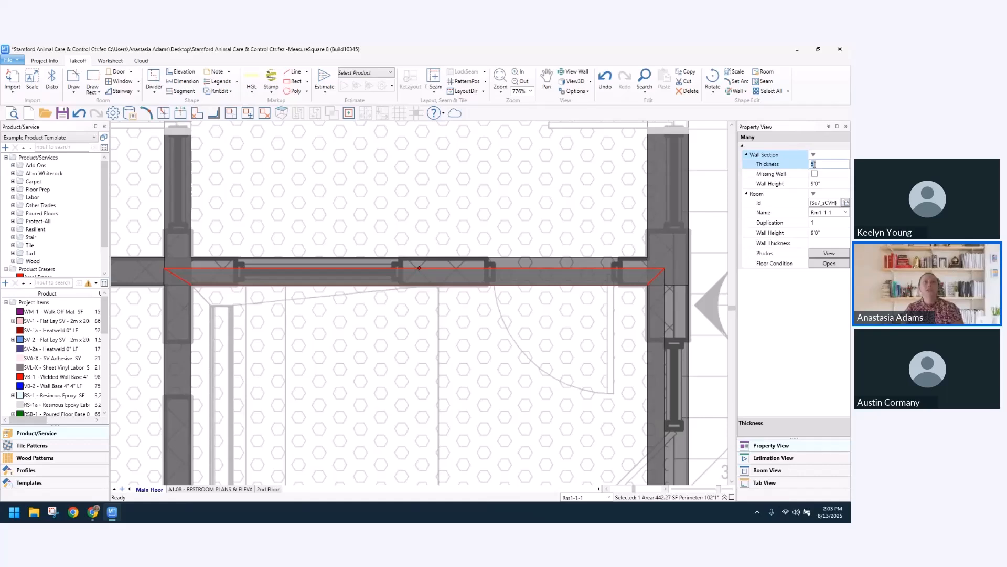
{"action": "key", "text": "BackSpace"}
{"action": "type", "text": "8"}
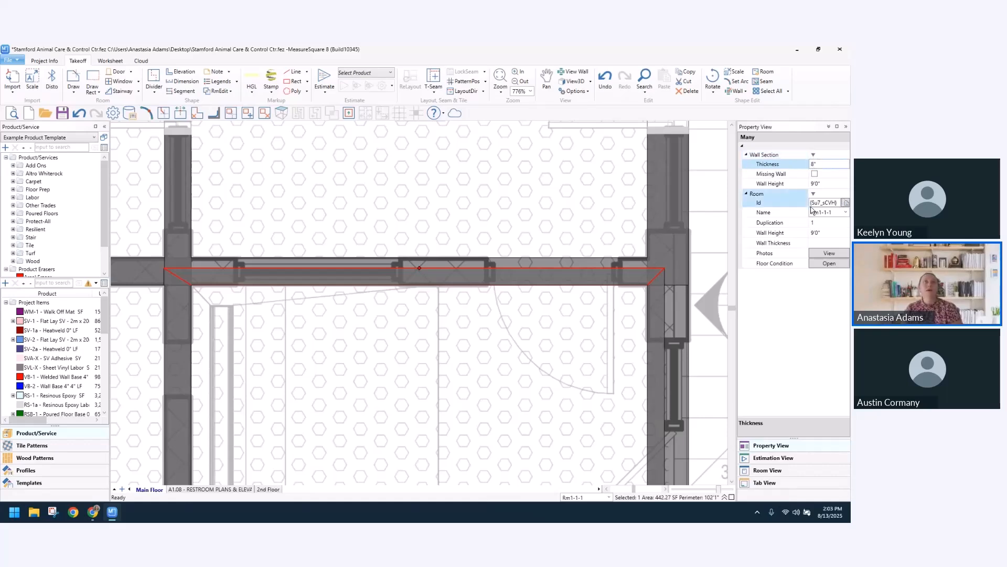
{"action": "key", "text": "Return"}
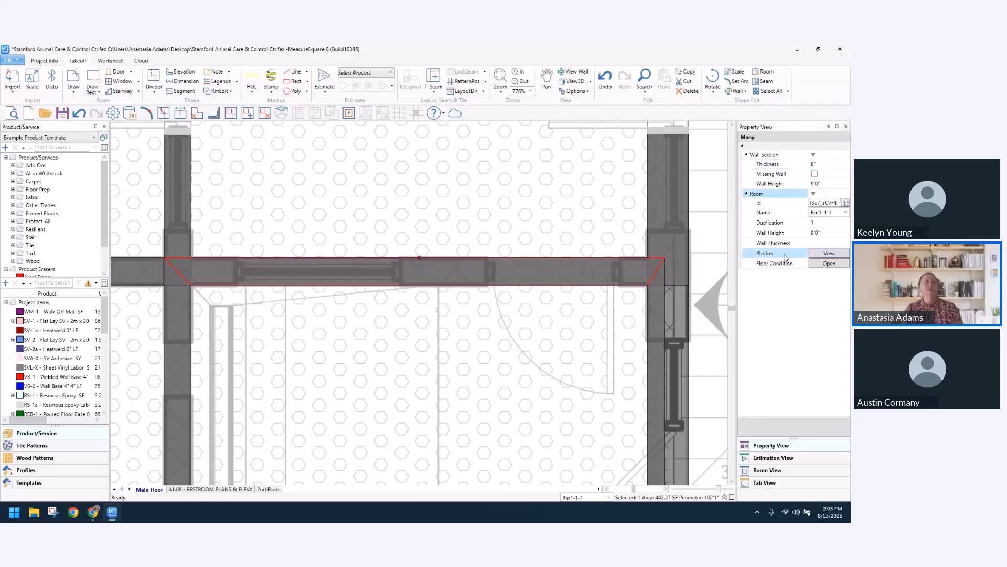
- Reselect room 107 and examine its long wall facing the public restroom area and multipurpose room 106
{"action": "middle_click_drag", "start_coordinate": [608, 355], "coordinate": [540, 273]}
{"action": "middle_click_drag", "start_coordinate": [656, 351], "coordinate": [502, 328]}
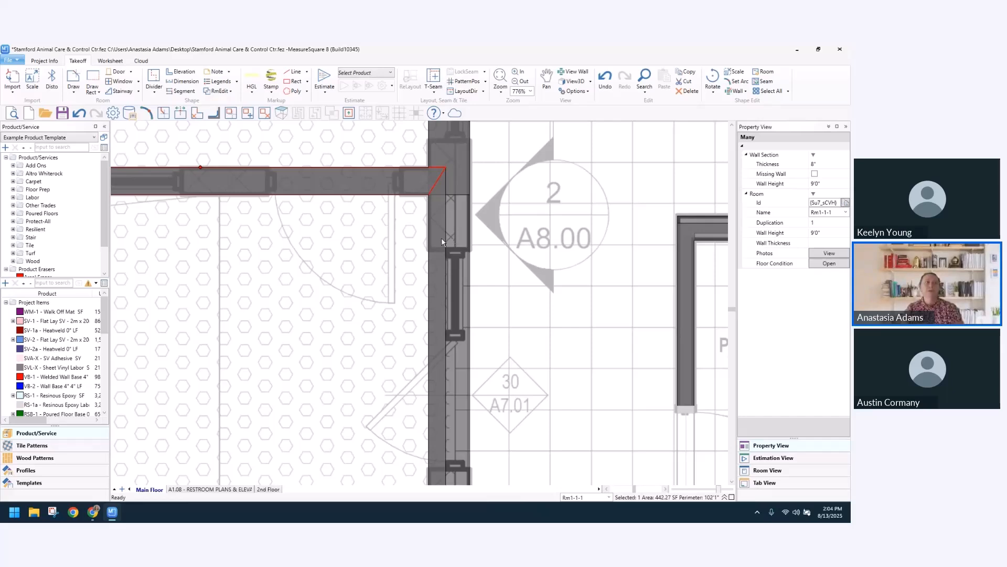
{"action": "scroll", "coordinate": [446, 242], "scroll_direction": "down", "scroll_amount": 3}
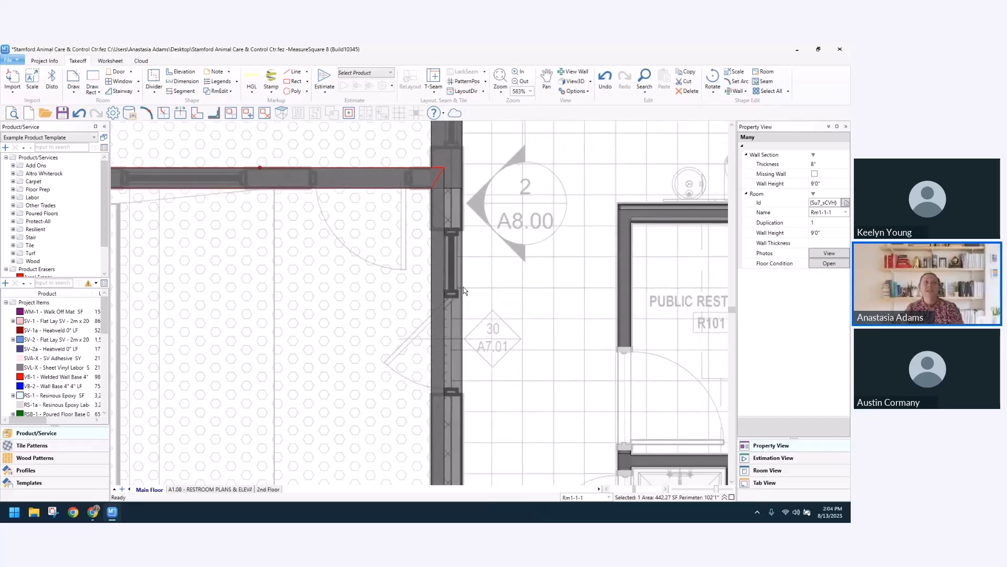
{"action": "middle_click_drag", "start_coordinate": [463, 287], "coordinate": [468, 305]}
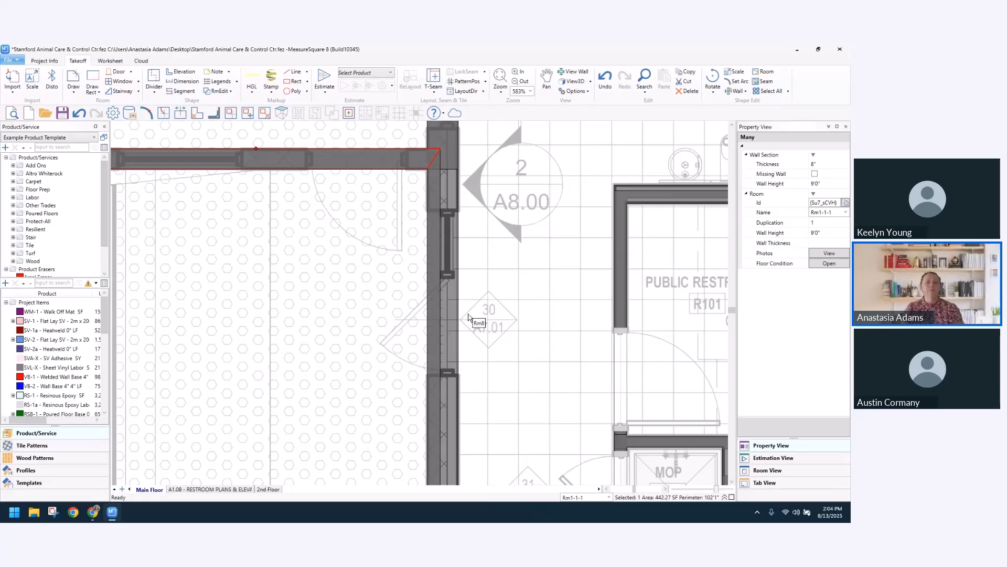
{"action": "scroll", "coordinate": [470, 318], "scroll_direction": "down", "scroll_amount": 3}
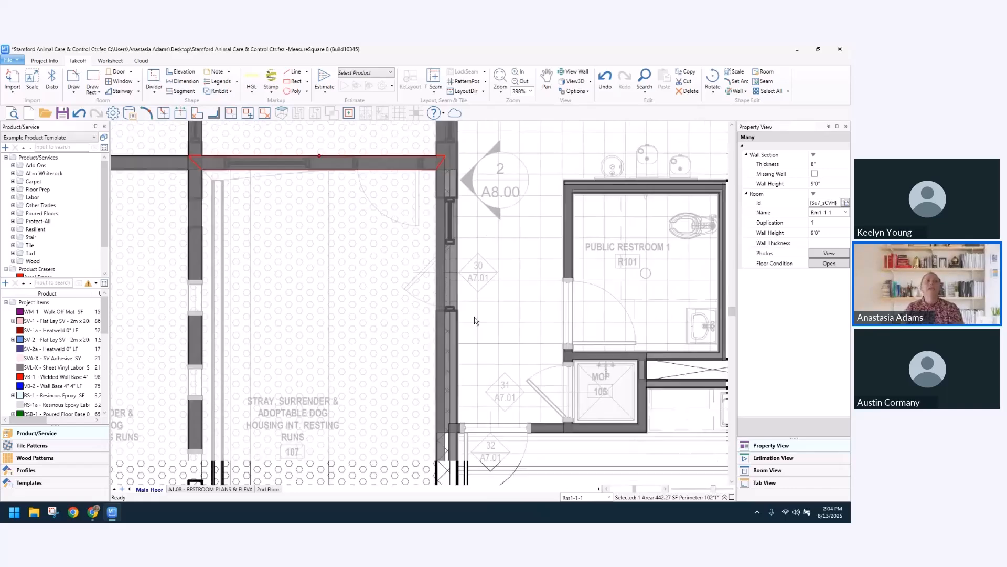
{"action": "middle_click_drag", "start_coordinate": [474, 318], "coordinate": [469, 247]}
{"action": "middle_click_drag", "start_coordinate": [488, 363], "coordinate": [488, 284]}
{"action": "left_click", "coordinate": [353, 339]}
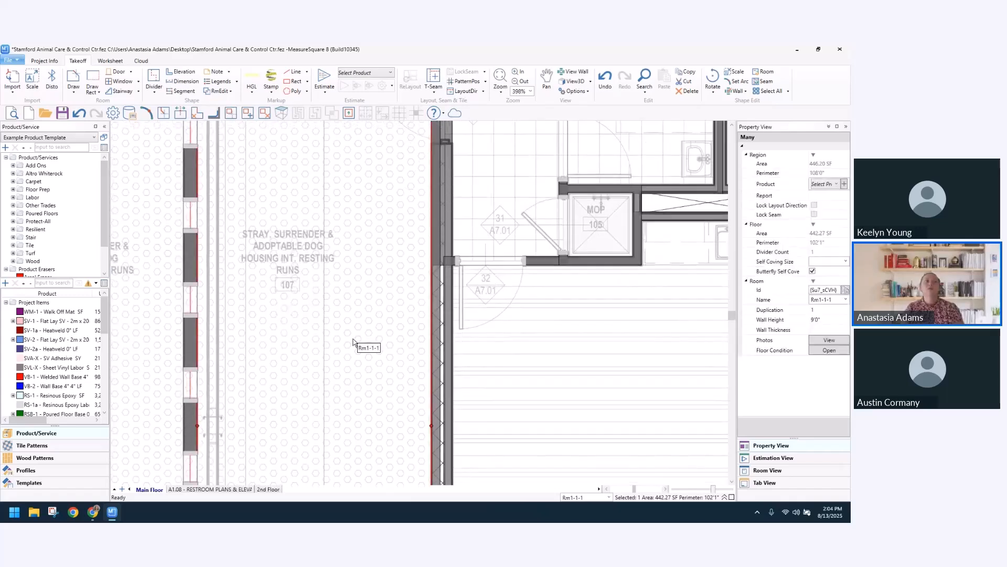
{"action": "middle_click_drag", "start_coordinate": [375, 394], "coordinate": [380, 308]}
{"action": "middle_click_drag", "start_coordinate": [398, 364], "coordinate": [394, 326]}
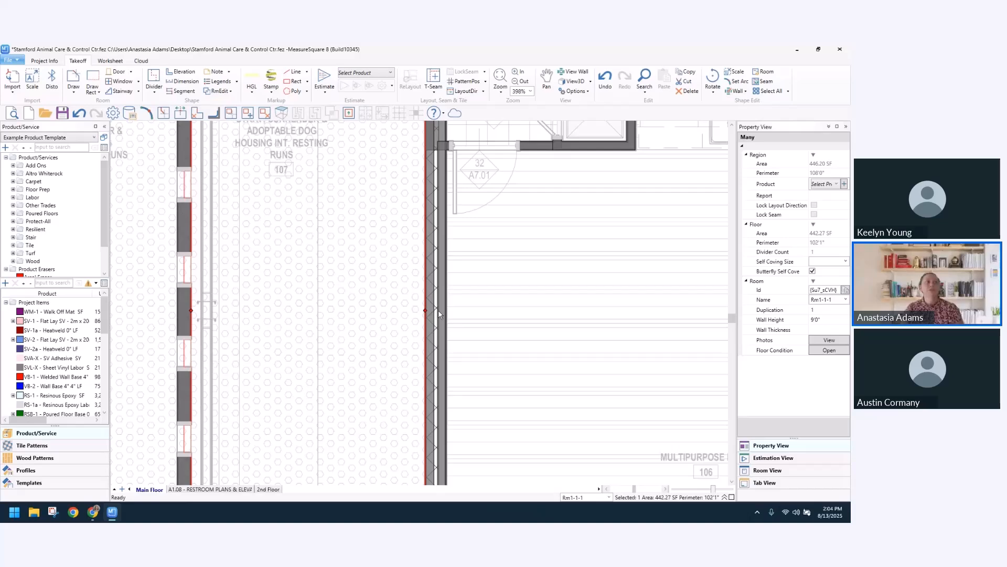
- Stretch the thickness of room 107's long wall facing multipurpose room 106 to 1'0", out to the far face drawn on the plan
{"action": "scroll", "coordinate": [439, 314], "scroll_direction": "up", "scroll_amount": 4}
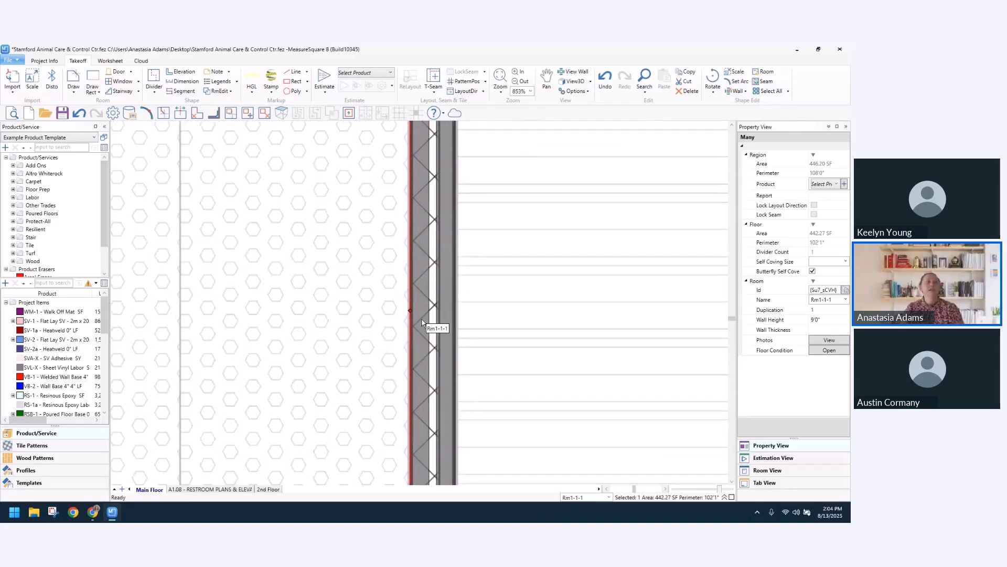
{"action": "left_click", "coordinate": [423, 322]}
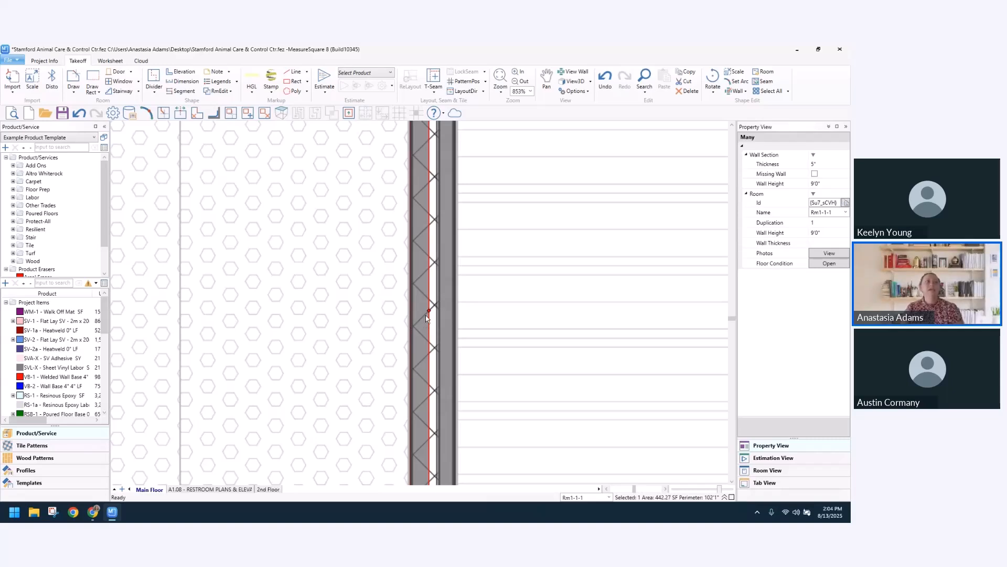
{"action": "left_click", "coordinate": [428, 314]}
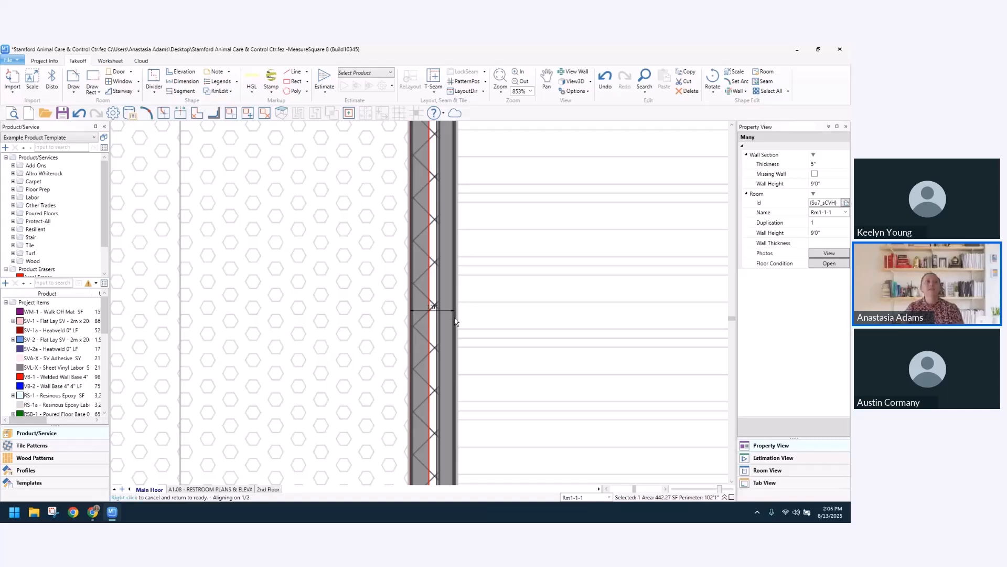
{"action": "left_click", "coordinate": [454, 317]}
{"action": "scroll", "coordinate": [455, 321], "scroll_direction": "up", "scroll_amount": 3}
{"action": "scroll", "coordinate": [454, 321], "scroll_direction": "up", "scroll_amount": 5}
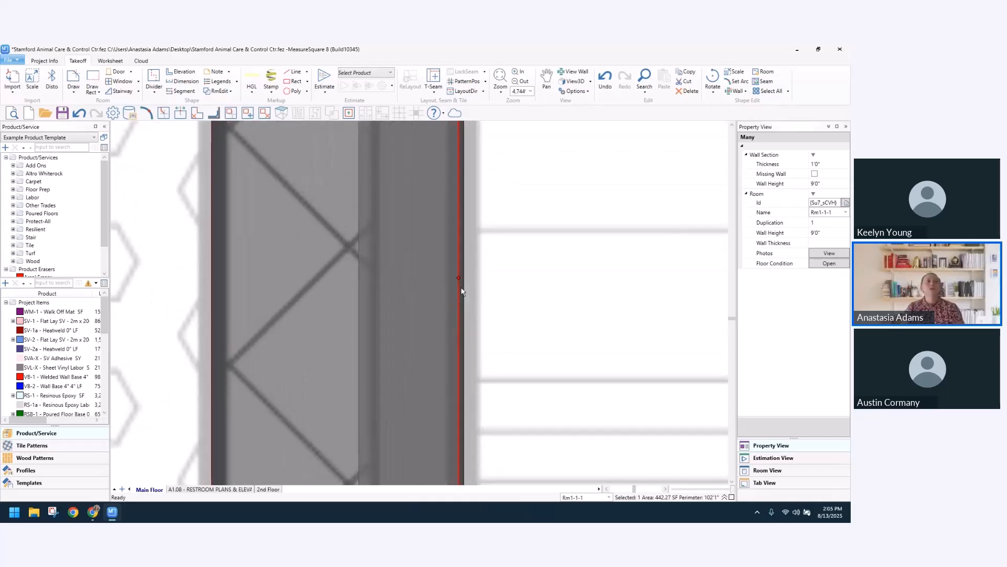
{"action": "left_click", "coordinate": [454, 270]}
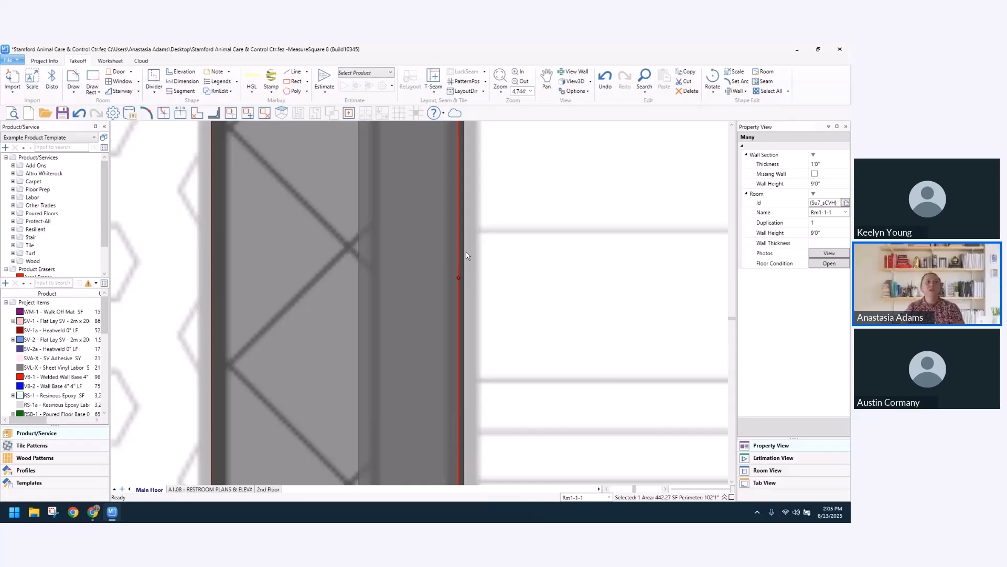
{"action": "left_click", "coordinate": [460, 279]}
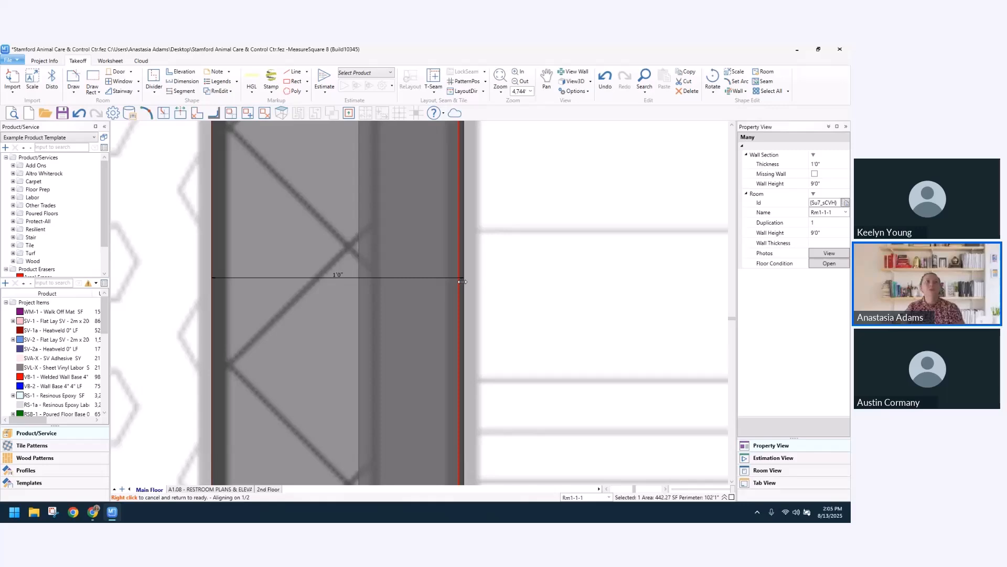
- Examine the thickened wall of room 107 beside Public Restroom 1 and the doorways drawn around that corner of the plan
{"action": "scroll", "coordinate": [461, 282], "scroll_direction": "down", "scroll_amount": 5}
{"action": "scroll", "coordinate": [459, 283], "scroll_direction": "down", "scroll_amount": 5}
{"action": "scroll", "coordinate": [435, 233], "scroll_direction": "up", "scroll_amount": 4}
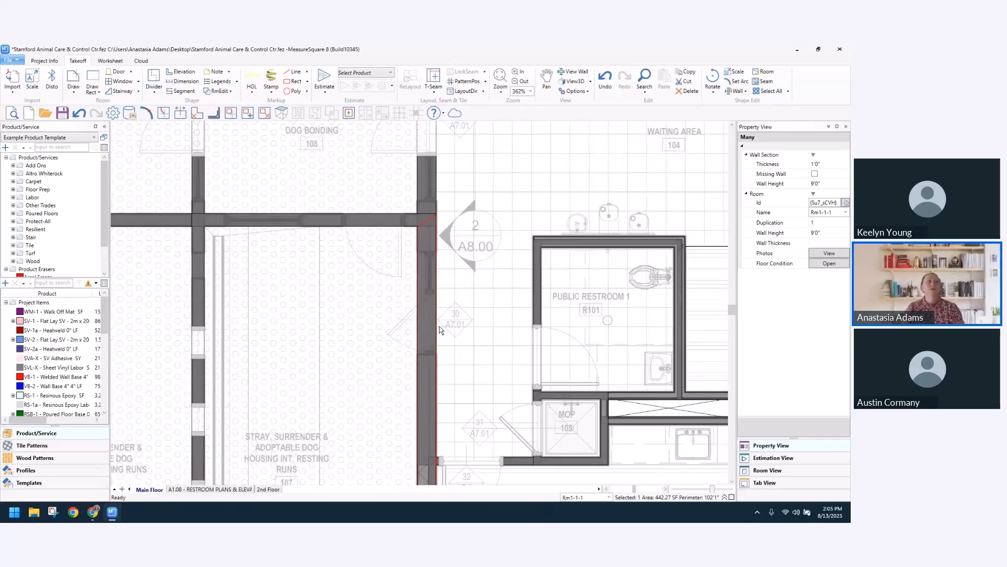
{"action": "scroll", "coordinate": [440, 329], "scroll_direction": "up", "scroll_amount": 8}
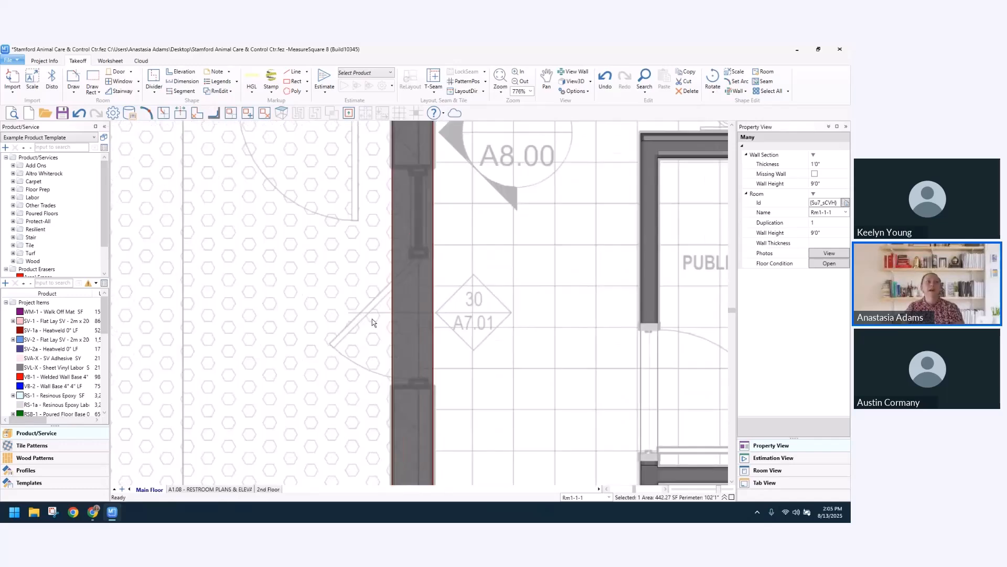
{"action": "scroll", "coordinate": [445, 360], "scroll_direction": "down", "scroll_amount": 3}
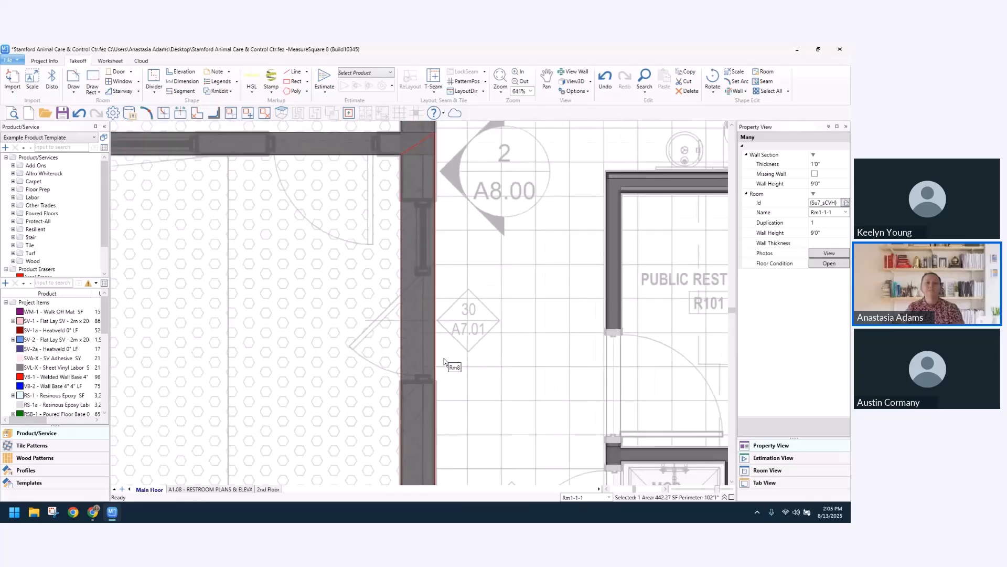
{"action": "scroll", "coordinate": [444, 360], "scroll_direction": "down", "scroll_amount": 1}
{"action": "scroll", "coordinate": [440, 361], "scroll_direction": "down", "scroll_amount": 1}
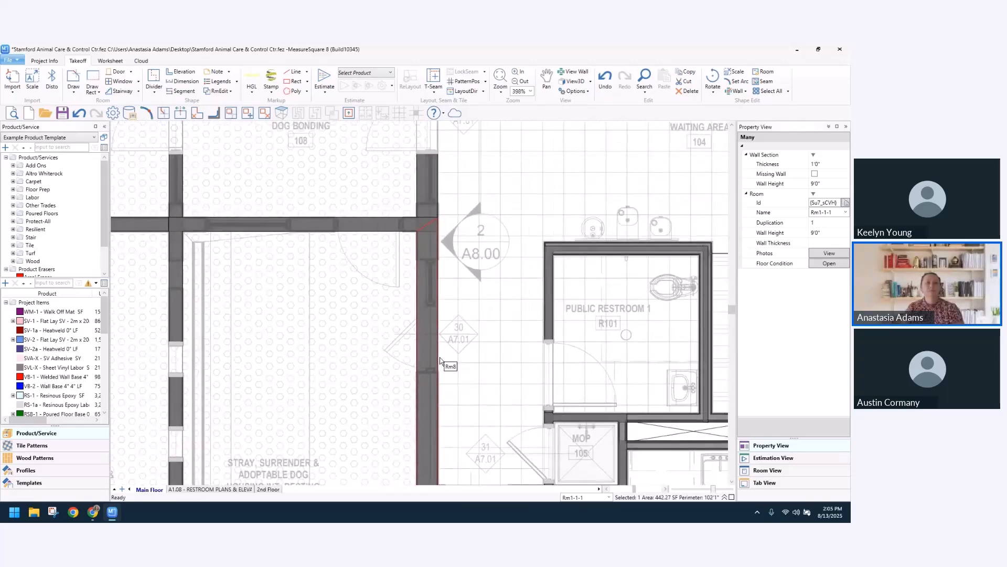
{"action": "middle_click_drag", "start_coordinate": [377, 338], "coordinate": [421, 340]}
{"action": "middle_click_drag", "start_coordinate": [342, 345], "coordinate": [422, 308]}
{"action": "scroll", "coordinate": [385, 324], "scroll_direction": "up", "scroll_amount": 1}
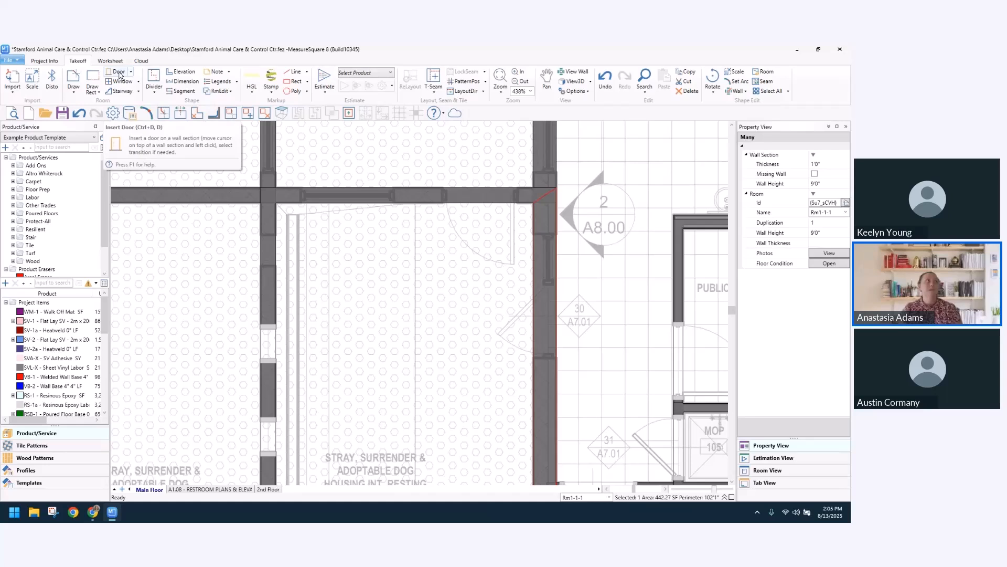
- Set up a new door in the NoLeaf style, 3'0" wide and 7'0" high, with no transition product
{"action": "key", "text": "ctrl"}
{"action": "key", "text": "ctrl"}
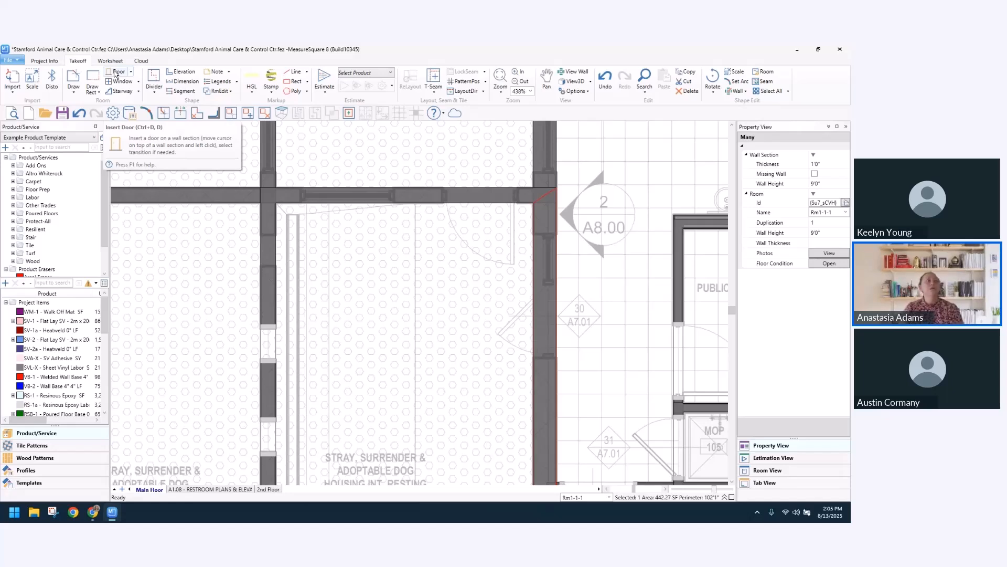
{"action": "left_click", "coordinate": [115, 73]}
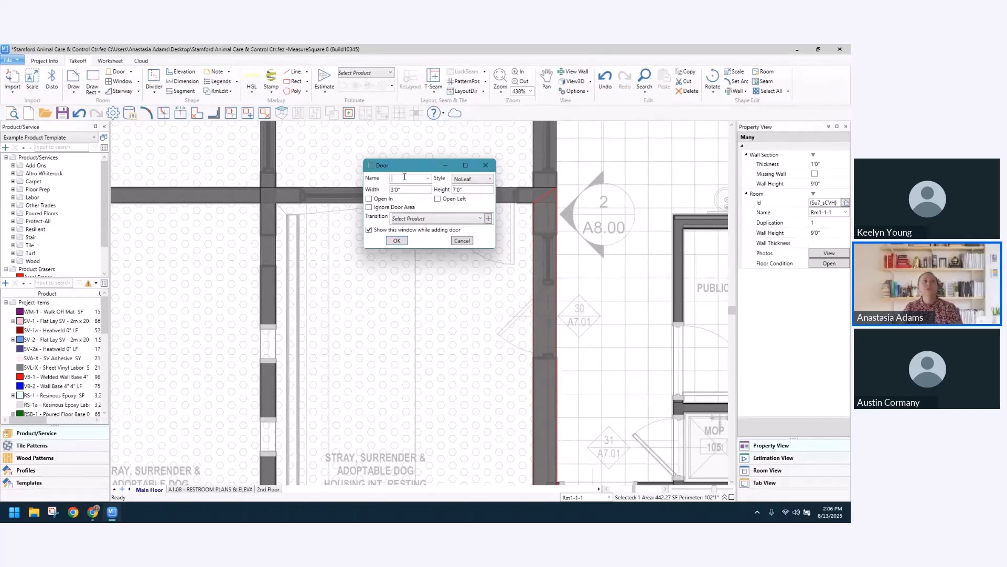
{"action": "left_click", "coordinate": [462, 184]}
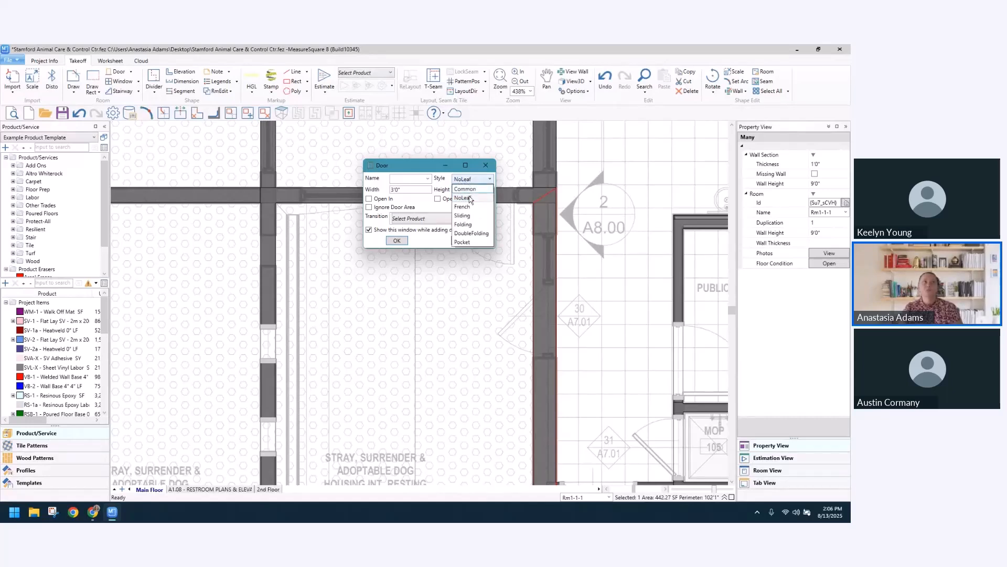
{"action": "left_click", "coordinate": [468, 197]}
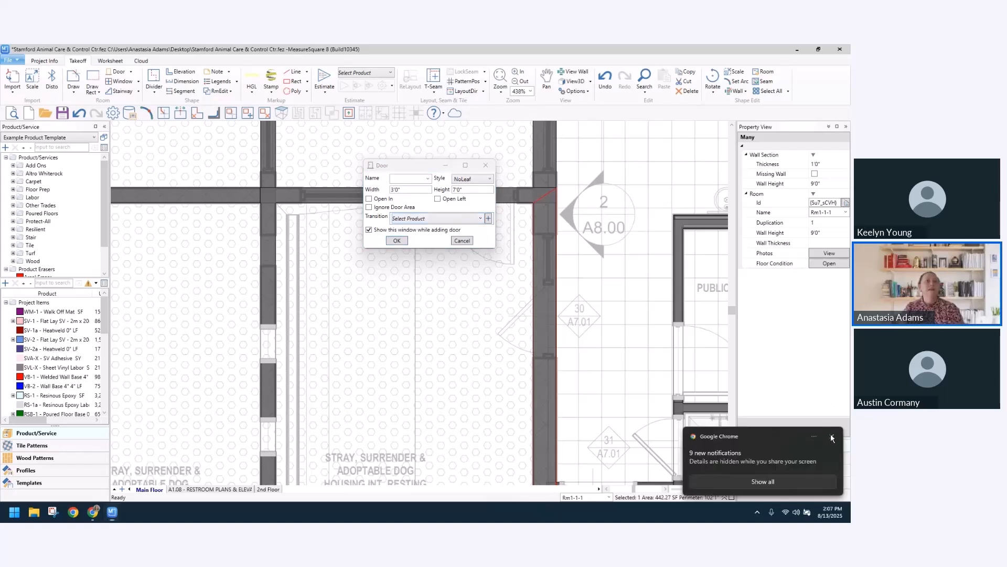
{"action": "left_click", "coordinate": [832, 438]}
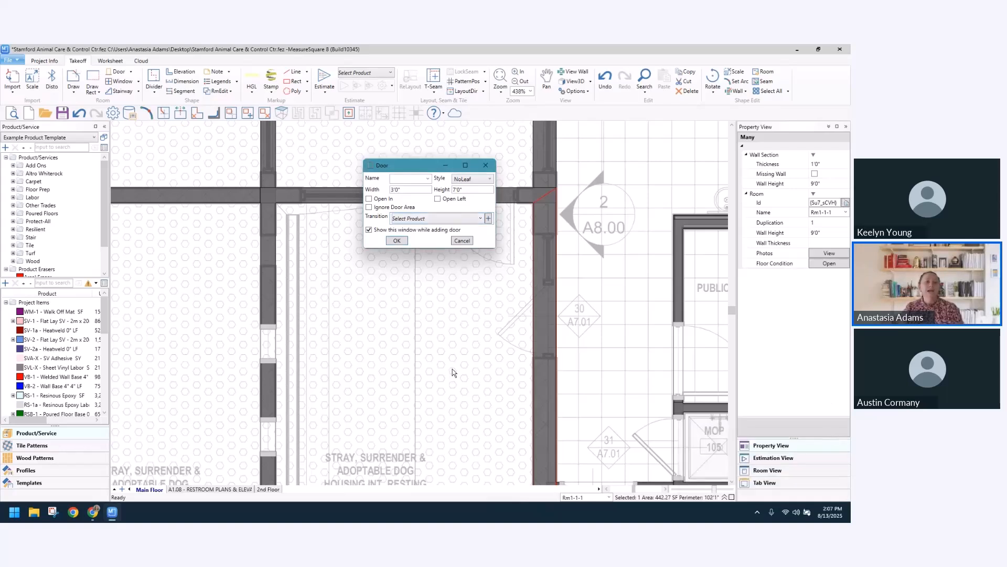
{"action": "left_click", "coordinate": [442, 222]}
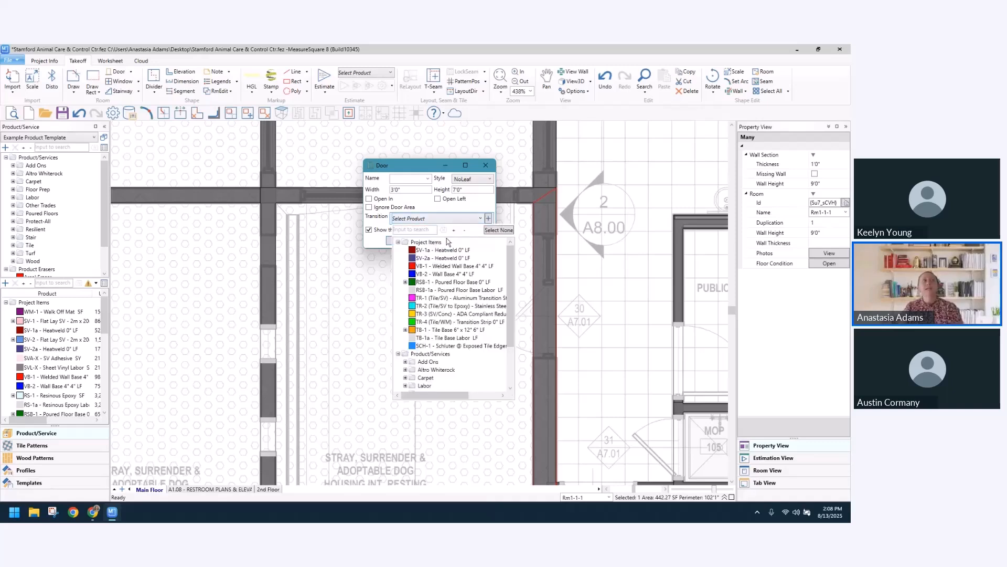
{"action": "left_click", "coordinate": [387, 219]}
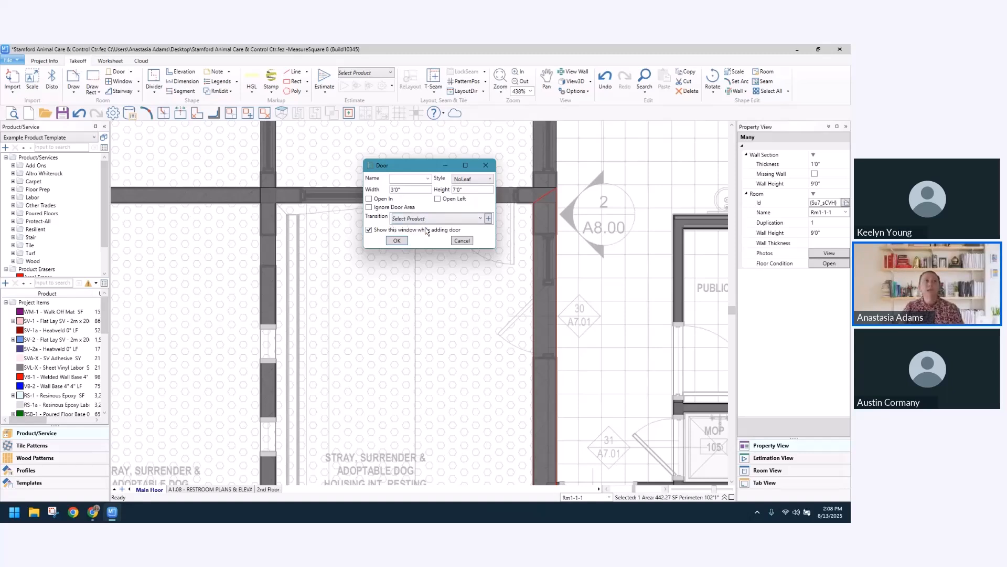
{"action": "left_click", "coordinate": [397, 240]}
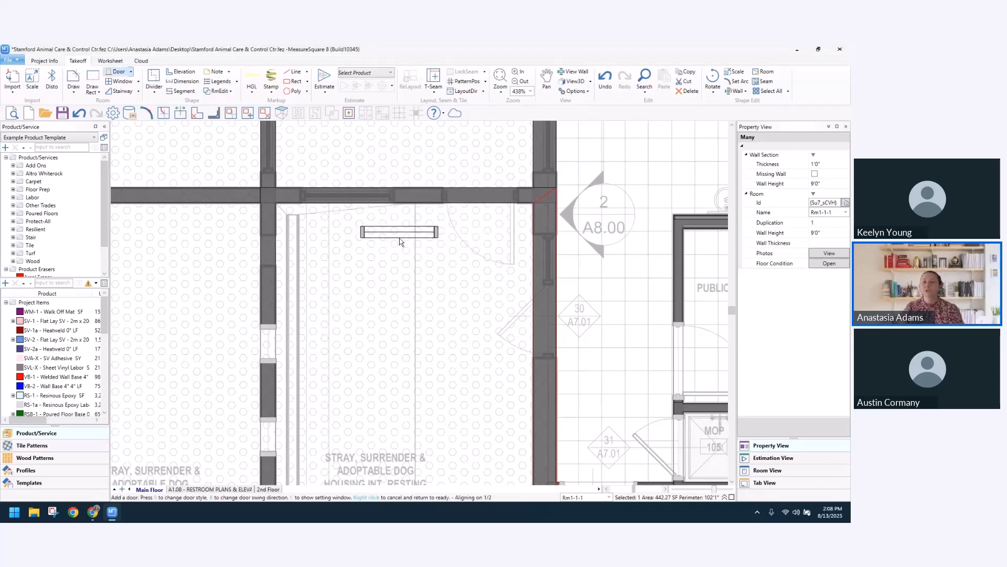
- Place the door on the drawn doorway between rooms 107 and 108 and on the doorway at tag 30/A7.01
{"action": "left_click", "coordinate": [479, 200]}
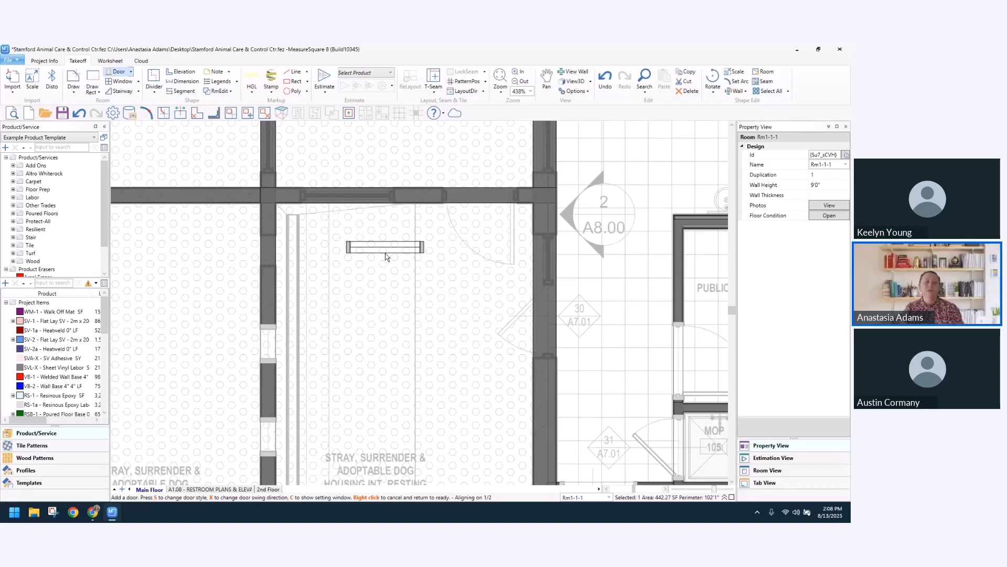
{"action": "left_click", "coordinate": [481, 202]}
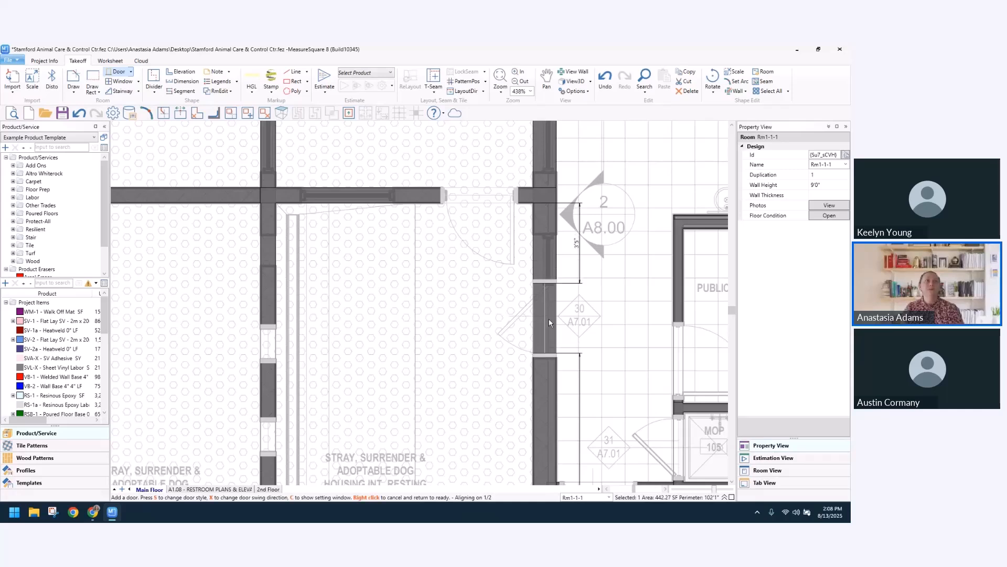
{"action": "left_click", "coordinate": [548, 319]}
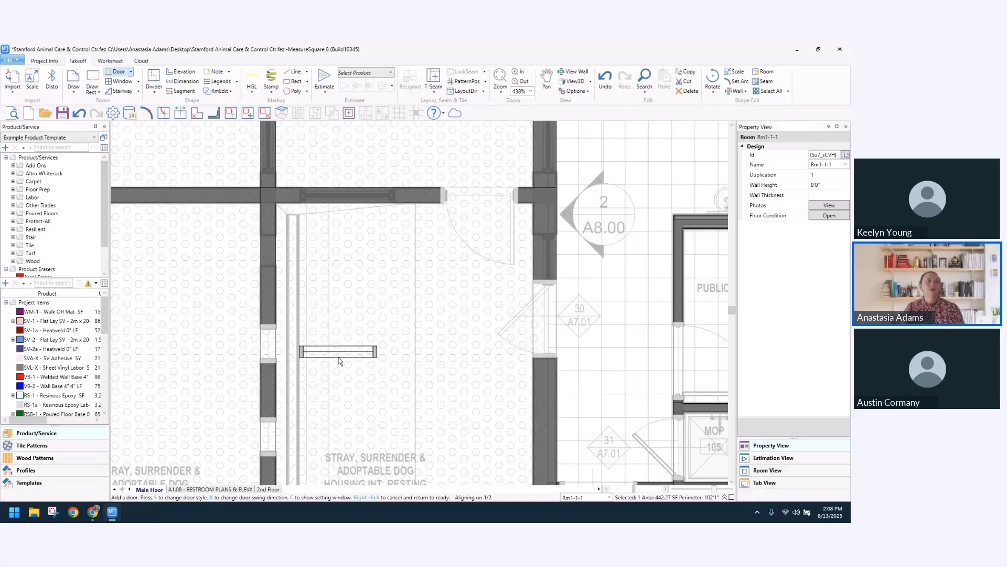
{"action": "right_click", "coordinate": [339, 360]}
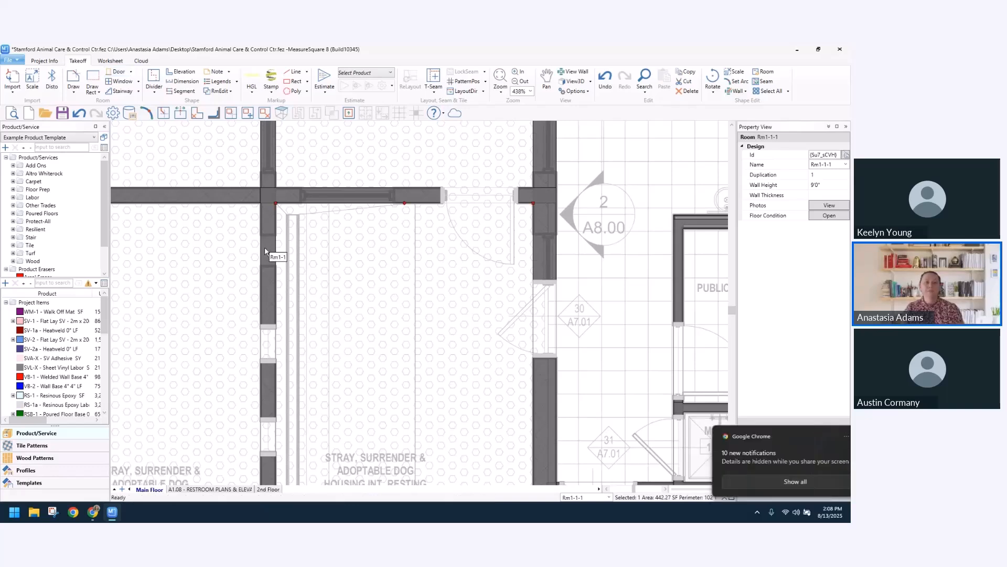
- Trace a 1'4" wide opening with Takeoff Door in the wall between rooms 107 and 107A, closest to room 108
{"action": "left_click", "coordinate": [131, 75]}
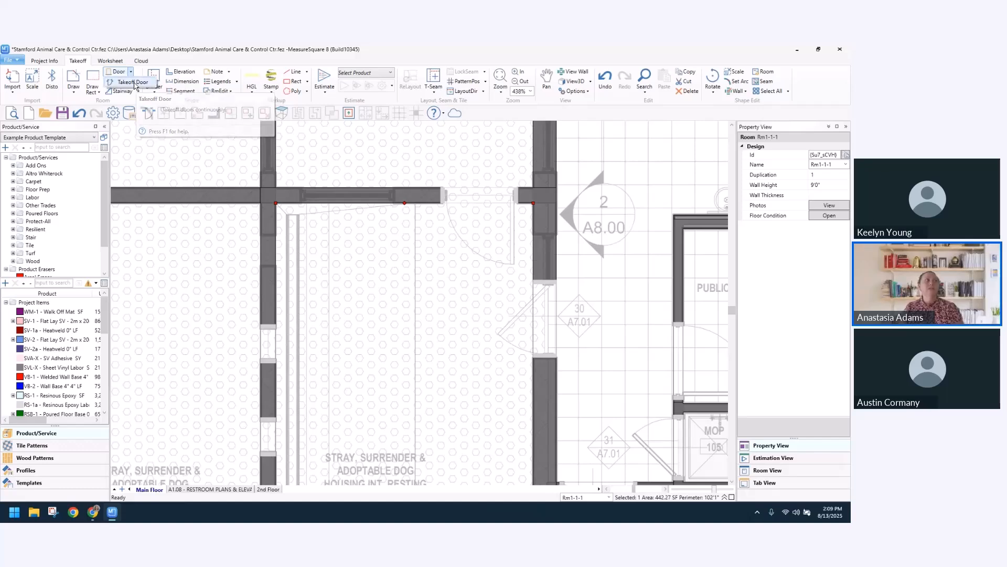
{"action": "left_click", "coordinate": [134, 86]}
{"action": "scroll", "coordinate": [283, 251], "scroll_direction": "up", "scroll_amount": 3}
{"action": "scroll", "coordinate": [281, 247], "scroll_direction": "up", "scroll_amount": 2}
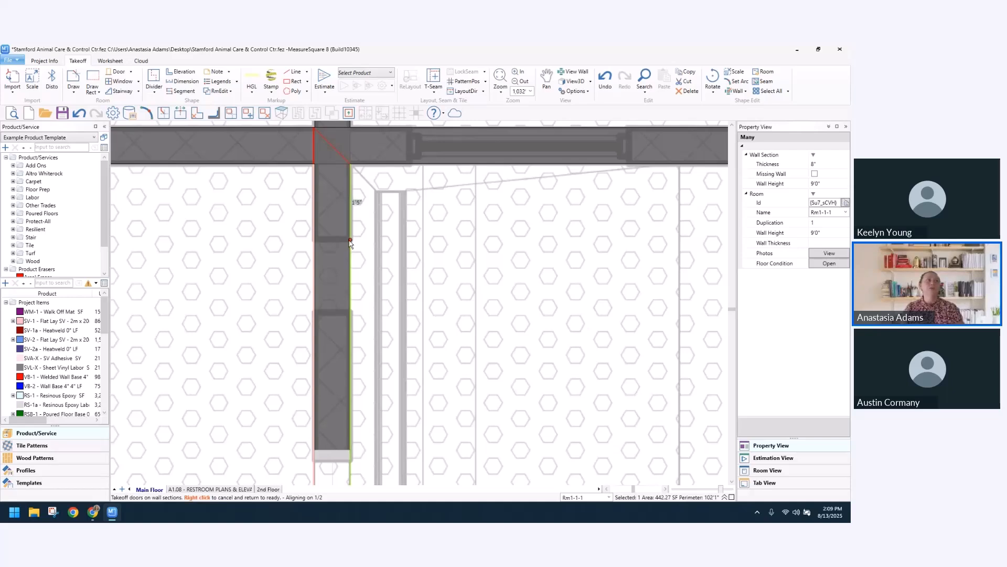
{"action": "left_click", "coordinate": [350, 241]}
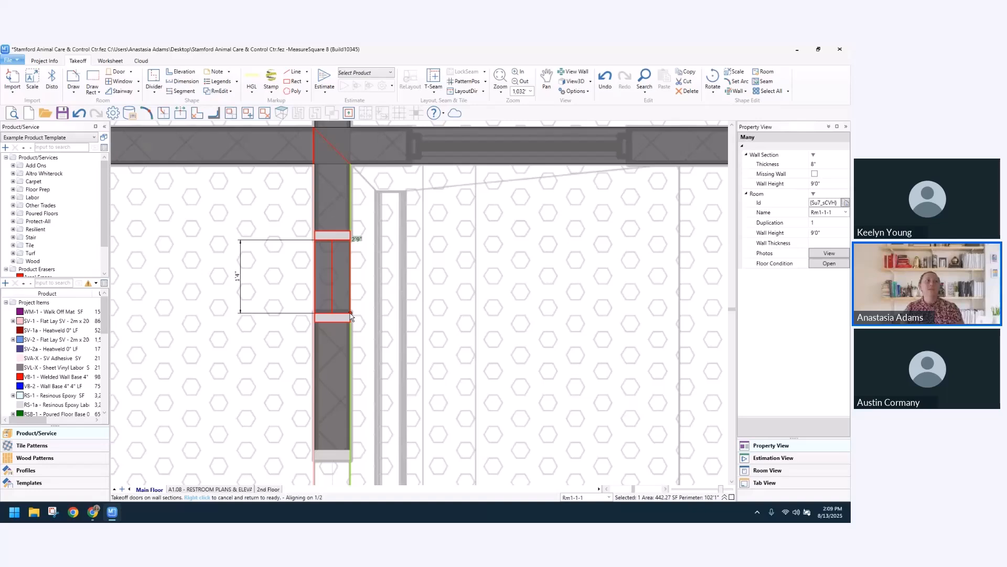
{"action": "left_click", "coordinate": [351, 317]}
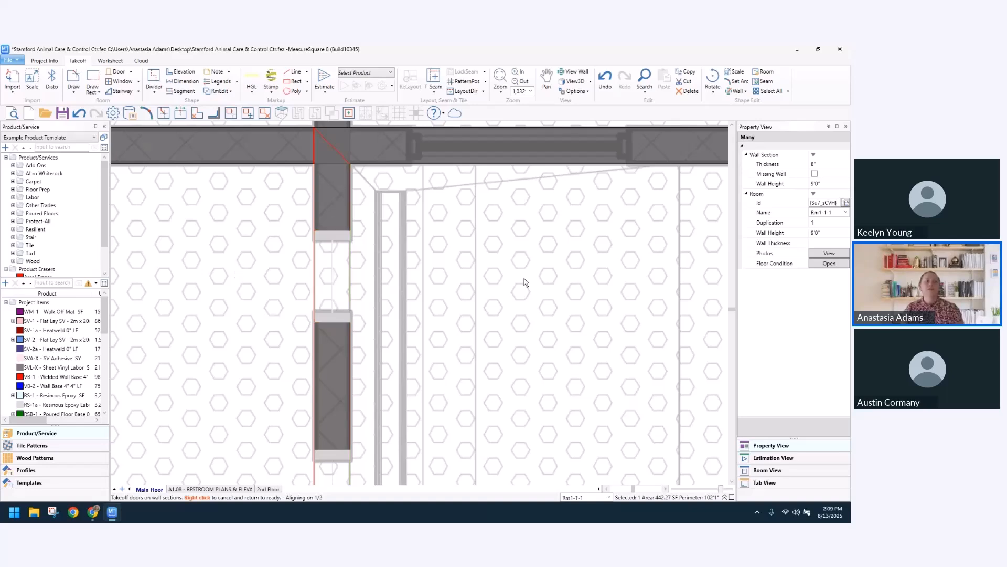
- Examine the door openings in the walls of rooms 107, 107A and 108 and the surrounding floor plan, and leave Takeoff Door
{"action": "scroll", "coordinate": [524, 283], "scroll_direction": "down", "scroll_amount": 1}
{"action": "scroll", "coordinate": [525, 282], "scroll_direction": "down", "scroll_amount": 4}
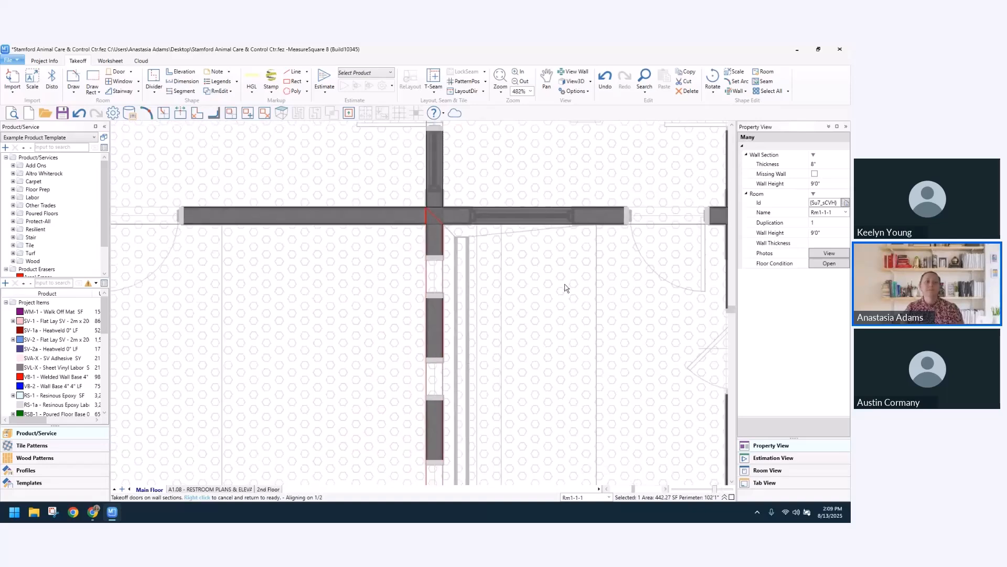
{"action": "middle_click_drag", "start_coordinate": [482, 248], "coordinate": [473, 245]}
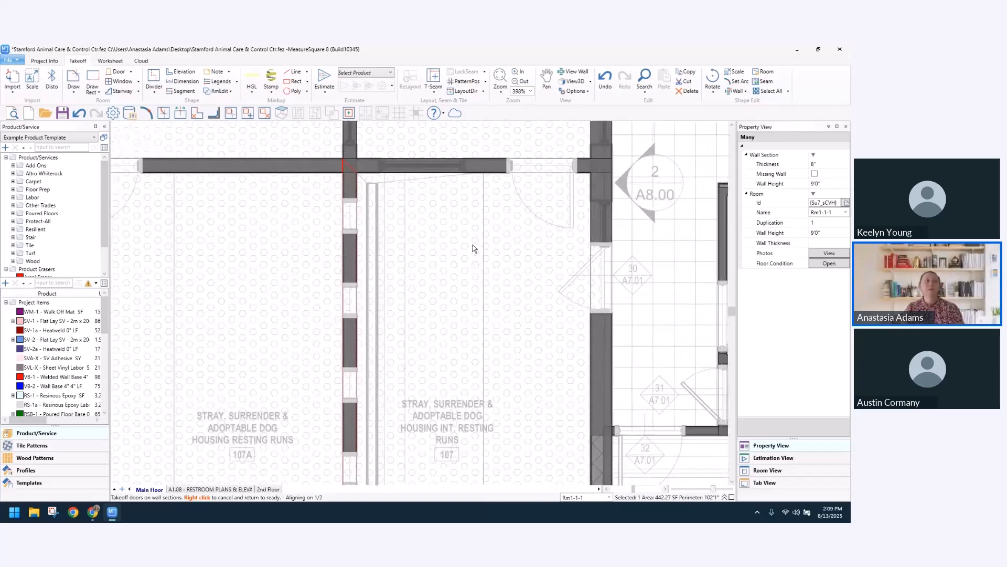
{"action": "scroll", "coordinate": [474, 248], "scroll_direction": "down", "scroll_amount": 2}
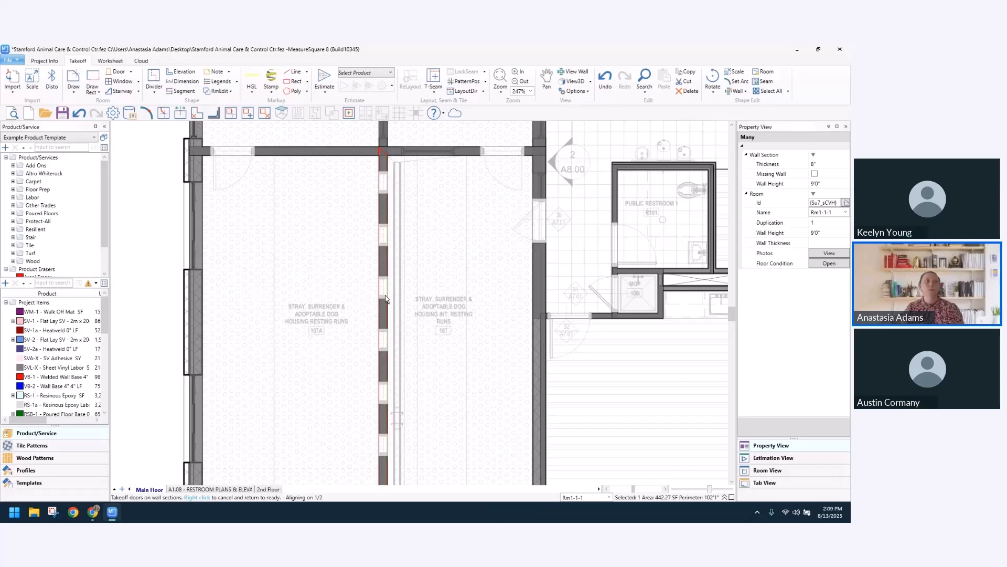
{"action": "middle_click_drag", "start_coordinate": [412, 465], "coordinate": [405, 396]}
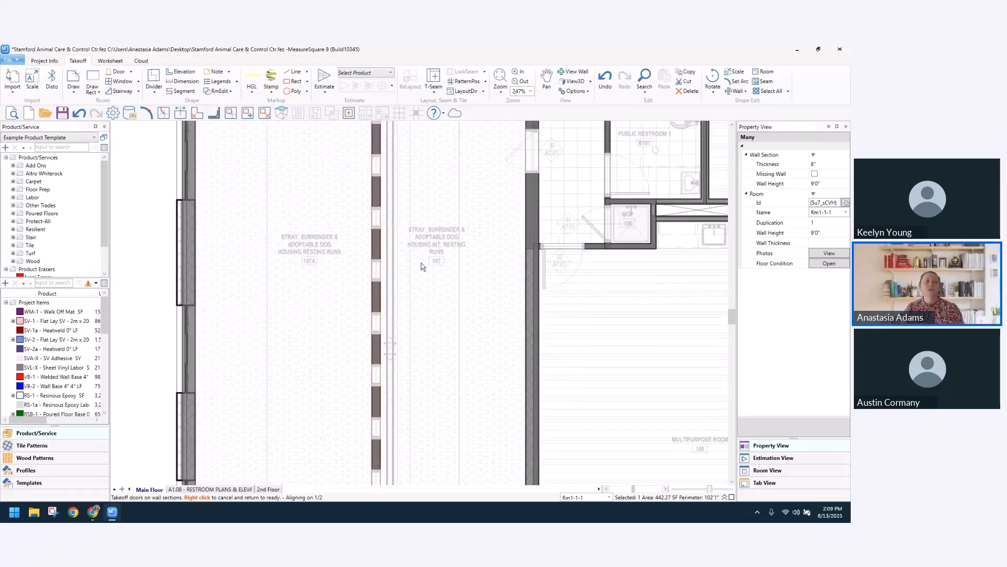
{"action": "scroll", "coordinate": [433, 262], "scroll_direction": "down", "scroll_amount": 2}
{"action": "middle_click_drag", "start_coordinate": [464, 260], "coordinate": [456, 391]}
{"action": "scroll", "coordinate": [457, 391], "scroll_direction": "up", "scroll_amount": 2}
{"action": "mouse_move", "coordinate": [459, 311]}
{"action": "middle_mouse_down"}
{"action": "mouse_move", "coordinate": [427, 340]}
{"action": "mouse_move", "coordinate": [394, 338]}
{"action": "middle_mouse_up"}
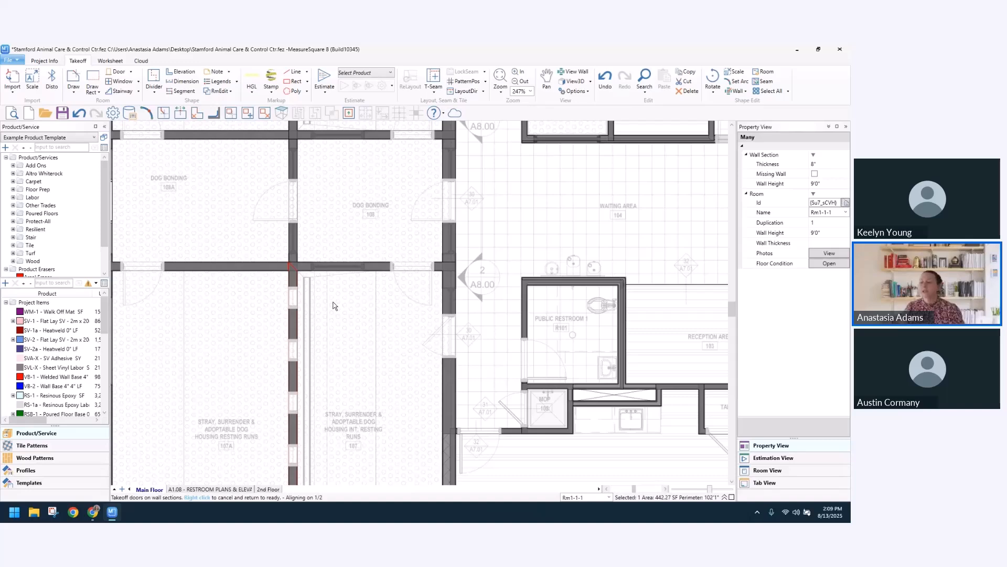
{"action": "scroll", "coordinate": [334, 303], "scroll_direction": "down", "scroll_amount": 3}
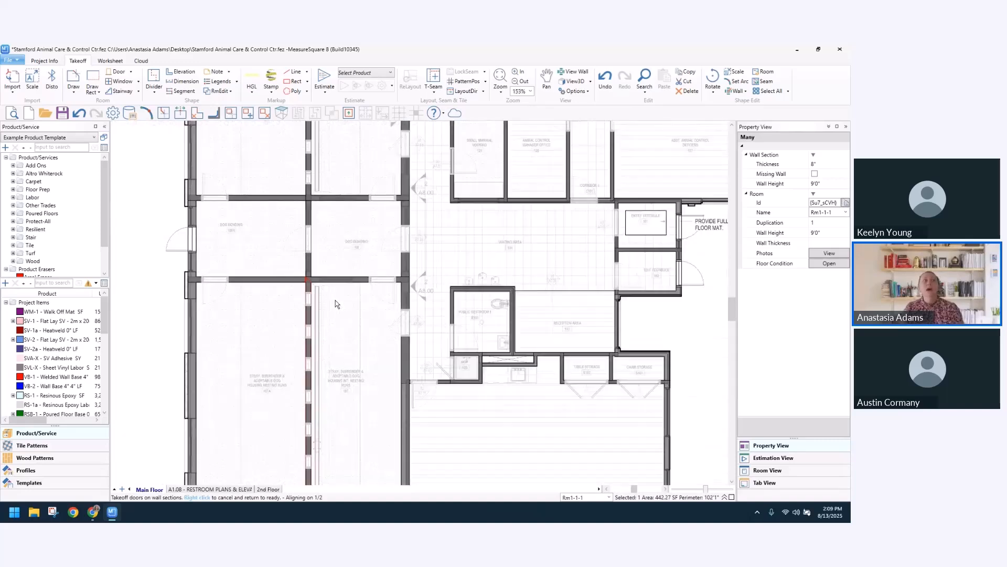
{"action": "right_click", "coordinate": [695, 340]}
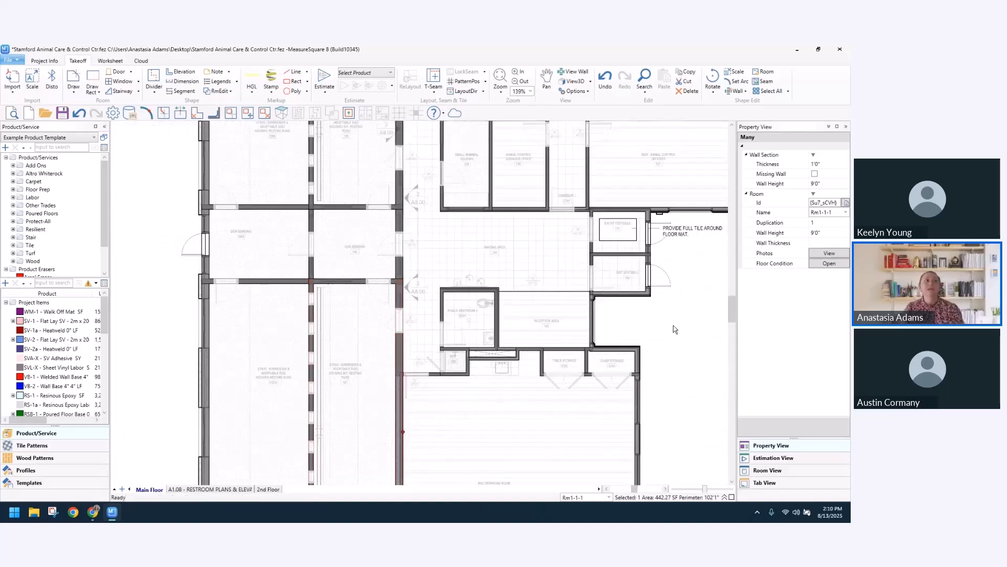
{"action": "middle_click_drag", "start_coordinate": [672, 330], "coordinate": [612, 361]}
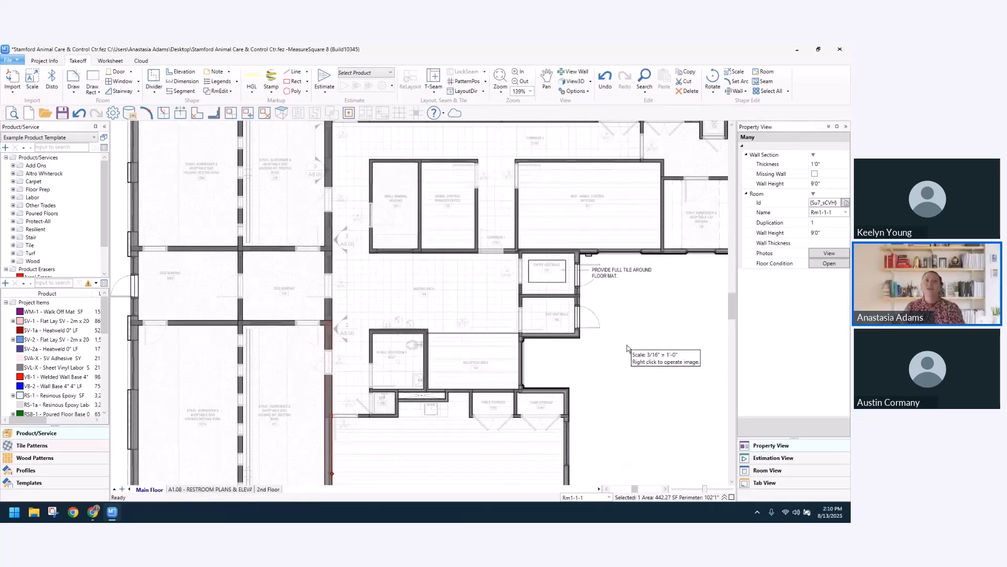
- Locate and select Unisex Shower/Restroom R103 on the Main Floor plan
{"action": "scroll", "coordinate": [632, 261], "scroll_direction": "down", "scroll_amount": 2}
{"action": "middle_click_drag", "start_coordinate": [581, 264], "coordinate": [474, 307]}
{"action": "scroll", "coordinate": [474, 306], "scroll_direction": "up", "scroll_amount": 3}
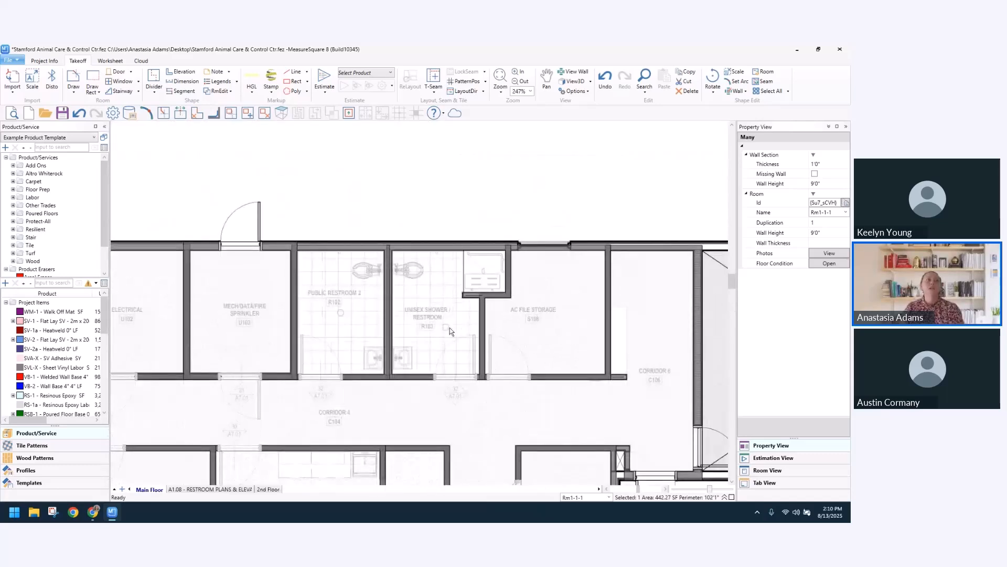
{"action": "left_click", "coordinate": [454, 334]}
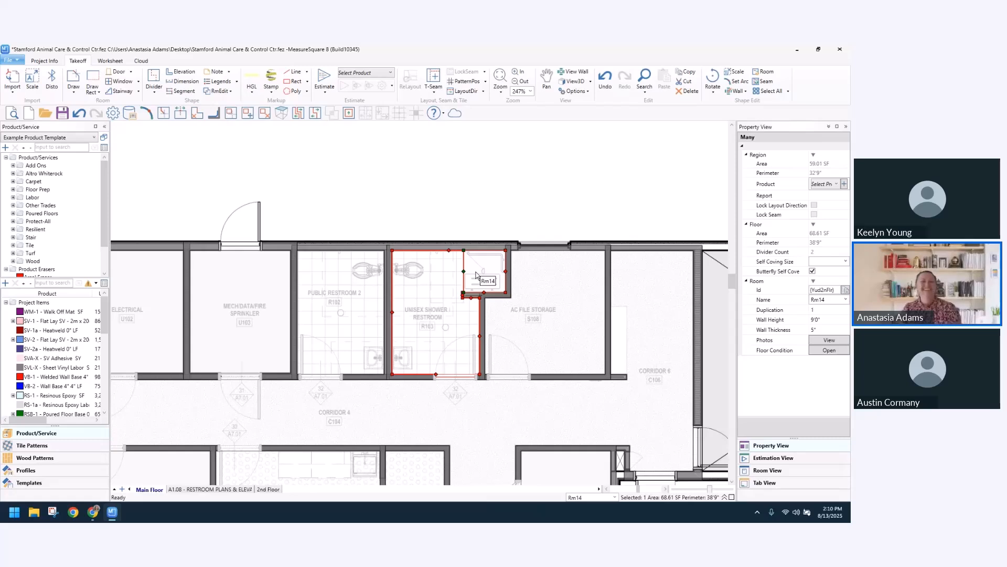
{"action": "middle_click_drag", "start_coordinate": [604, 224], "coordinate": [543, 224]}
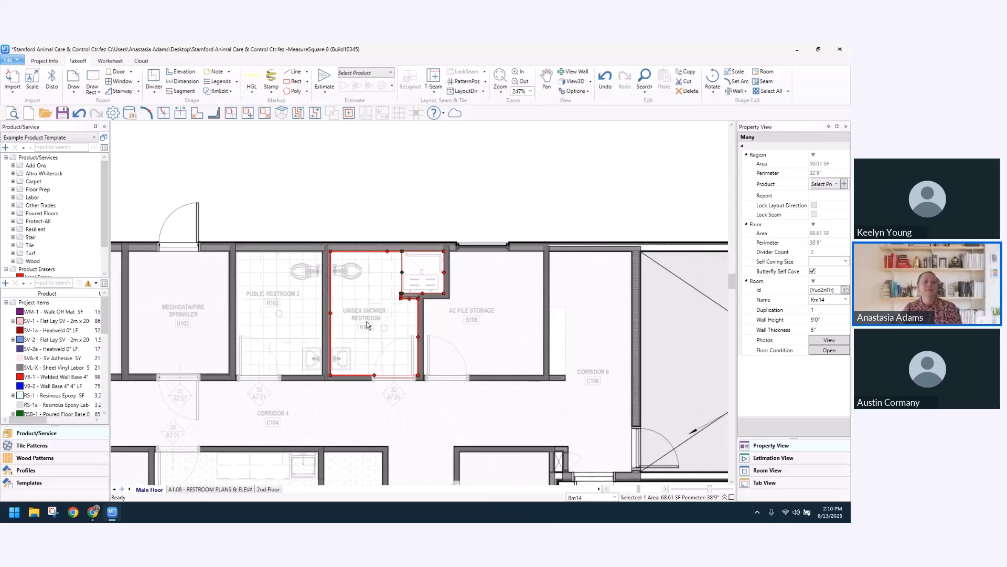
- Open the 2nd Floor takeoff and select the tiled Unisex Shower/Restroom R103
{"action": "left_click", "coordinate": [272, 490]}
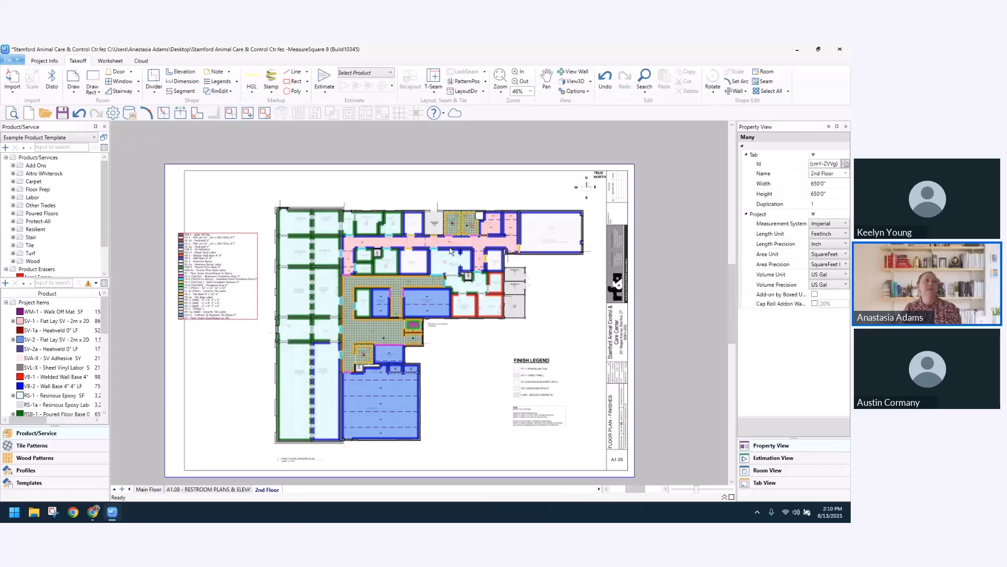
{"action": "scroll", "coordinate": [415, 277], "scroll_direction": "up", "scroll_amount": 5}
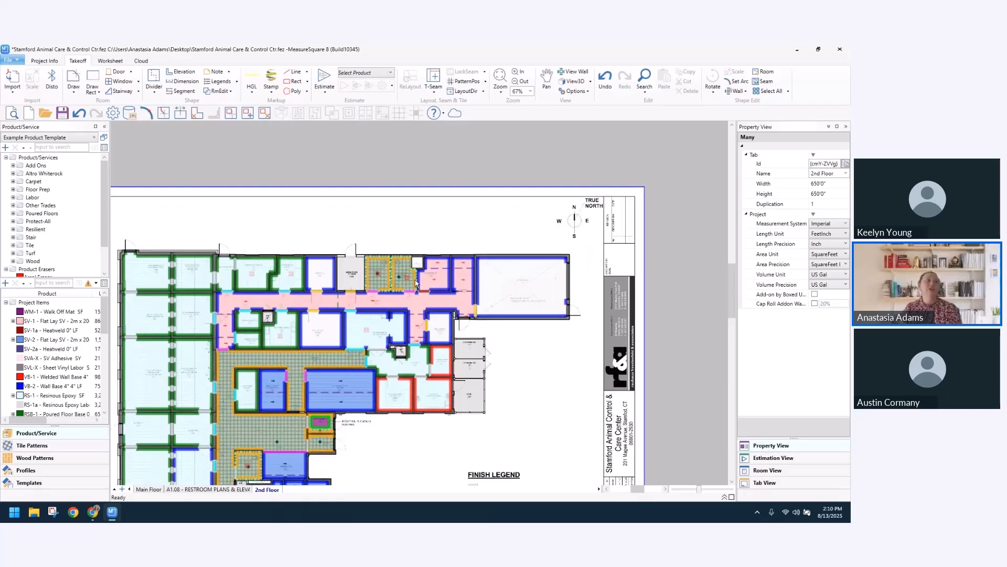
{"action": "middle_click_drag", "start_coordinate": [426, 265], "coordinate": [428, 335]}
{"action": "left_click", "coordinate": [362, 334]}
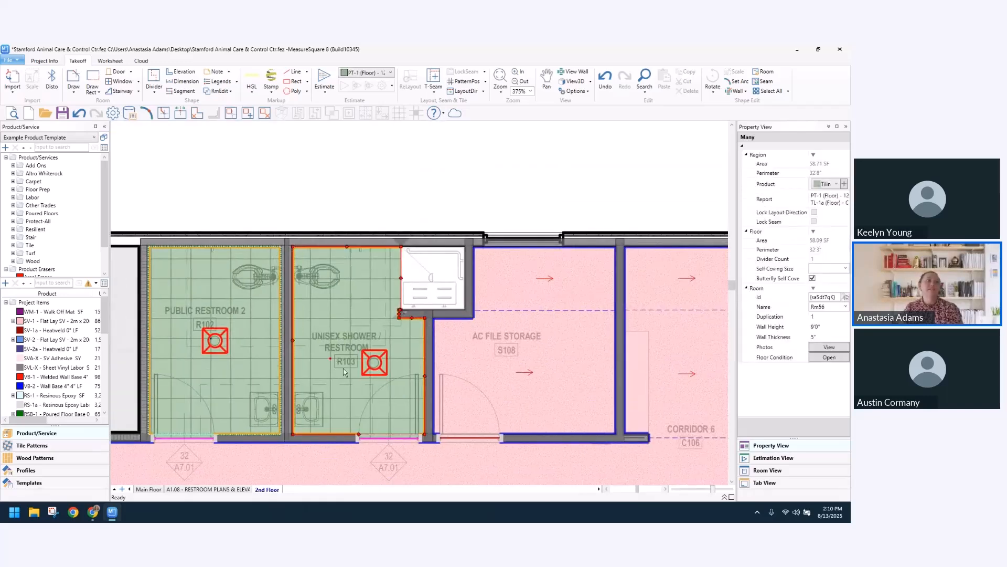
- Examine the selected restroom R103's tiled walls and doorway in the 3D view from another angle, and return to the plan
{"action": "left_click", "coordinate": [575, 82]}
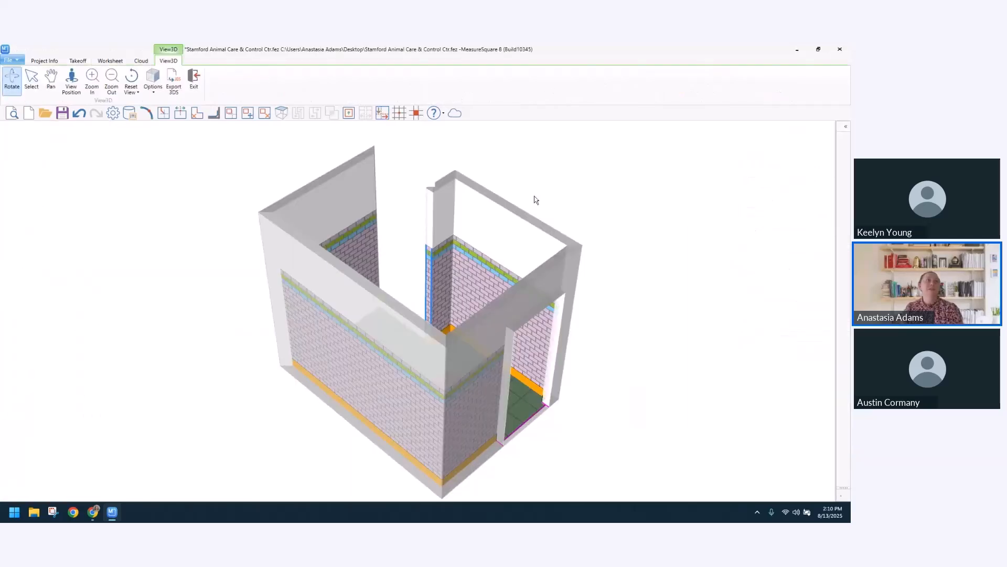
{"action": "left_click_drag", "start_coordinate": [514, 327], "coordinate": [454, 408]}
{"action": "left_click", "coordinate": [194, 78]}
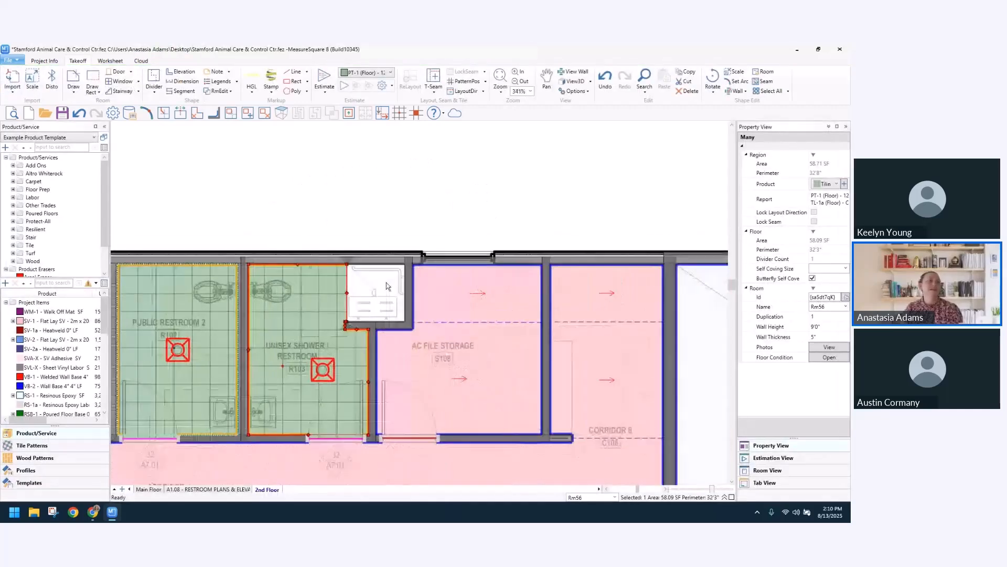
- Display the wall elevations of the shower area in R103 and of the adjoining restroom with View Wall
{"action": "left_click", "coordinate": [386, 294]}
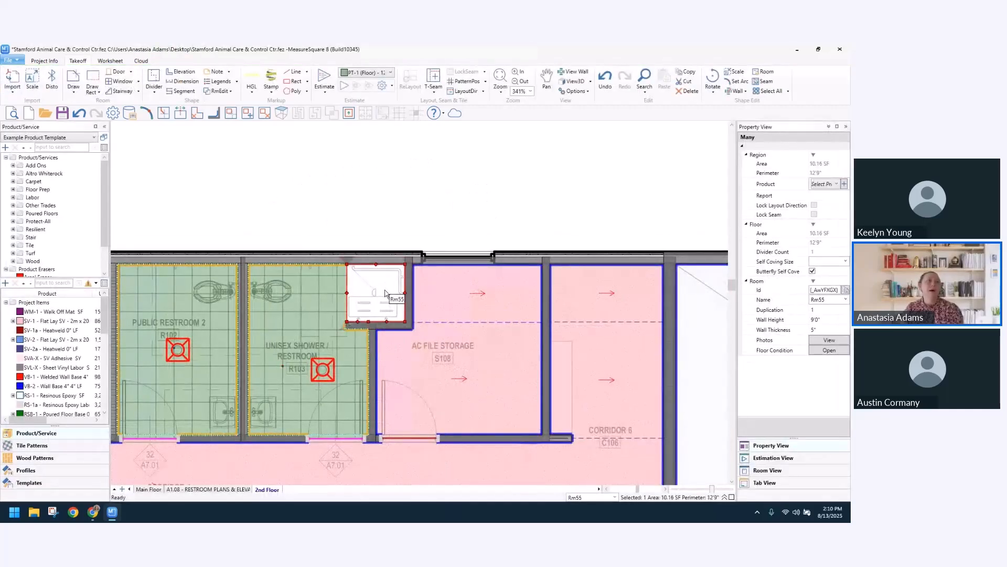
{"action": "left_click", "coordinate": [197, 113]}
{"action": "right_click", "coordinate": [395, 324]}
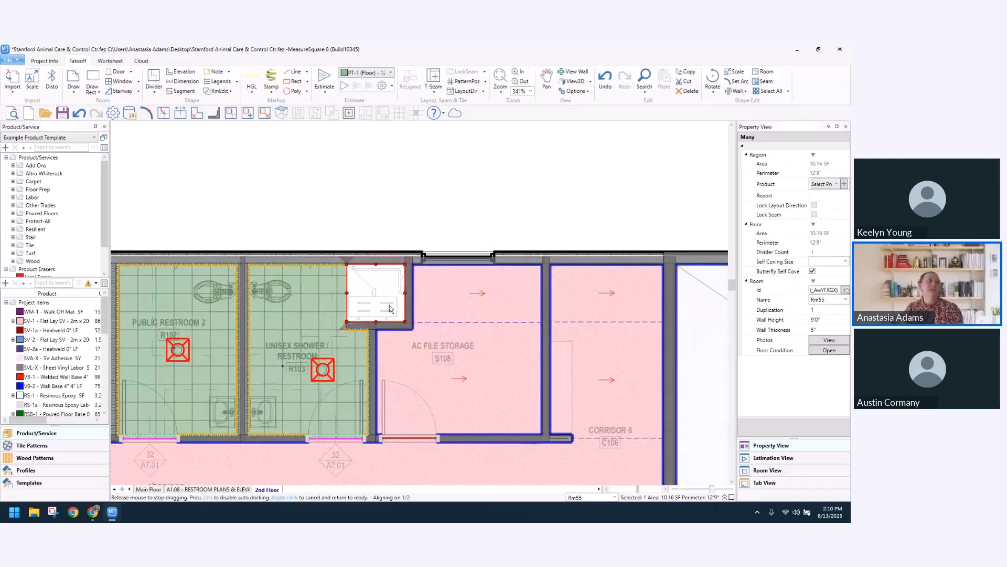
{"action": "left_click", "coordinate": [574, 71]}
{"action": "scroll", "coordinate": [467, 275], "scroll_direction": "down", "scroll_amount": 2}
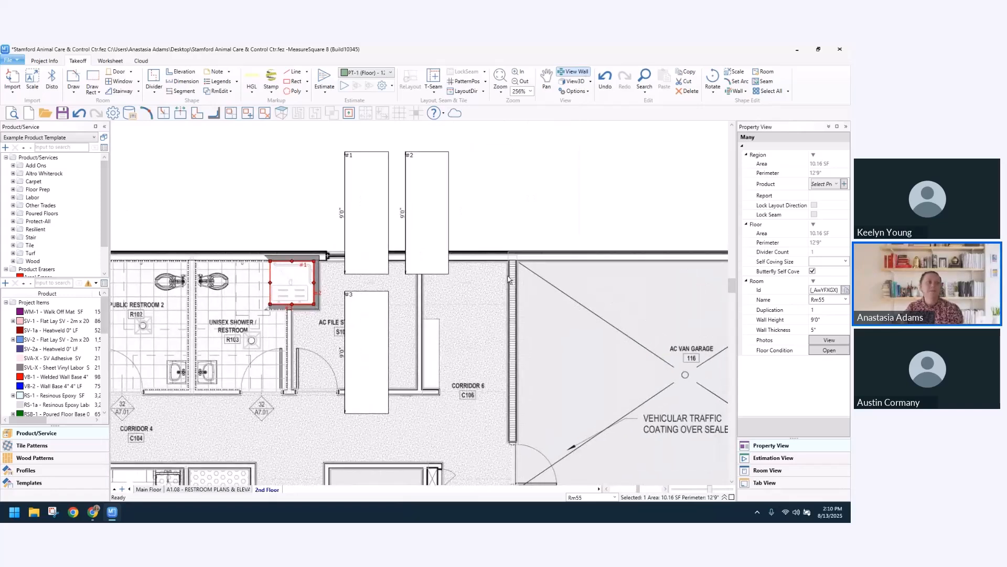
{"action": "left_click", "coordinate": [243, 334]}
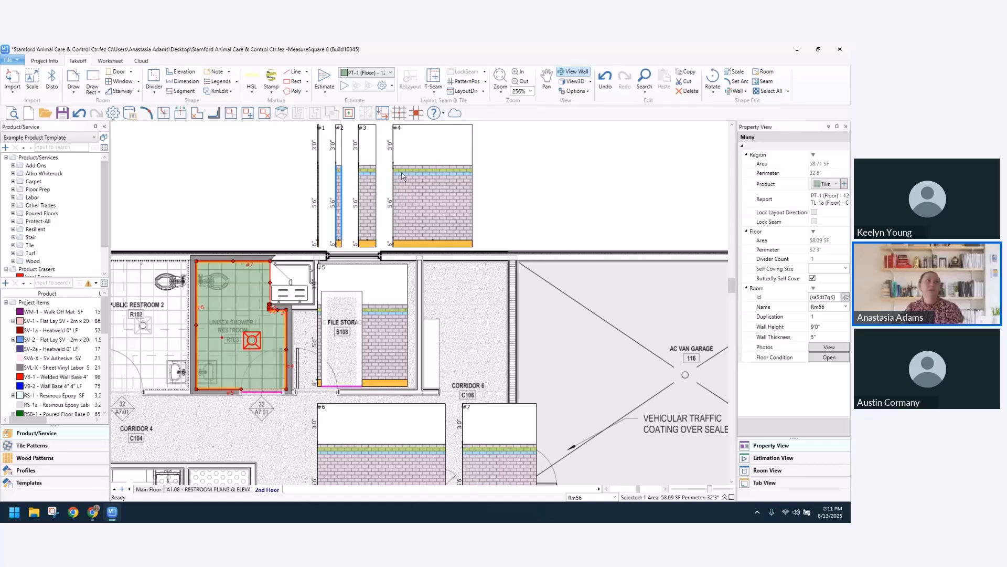
- Assign the WT-1 (Wall) 3" x 6" tile to wall 1 of the R103 shower area
{"action": "left_click", "coordinate": [292, 294]}
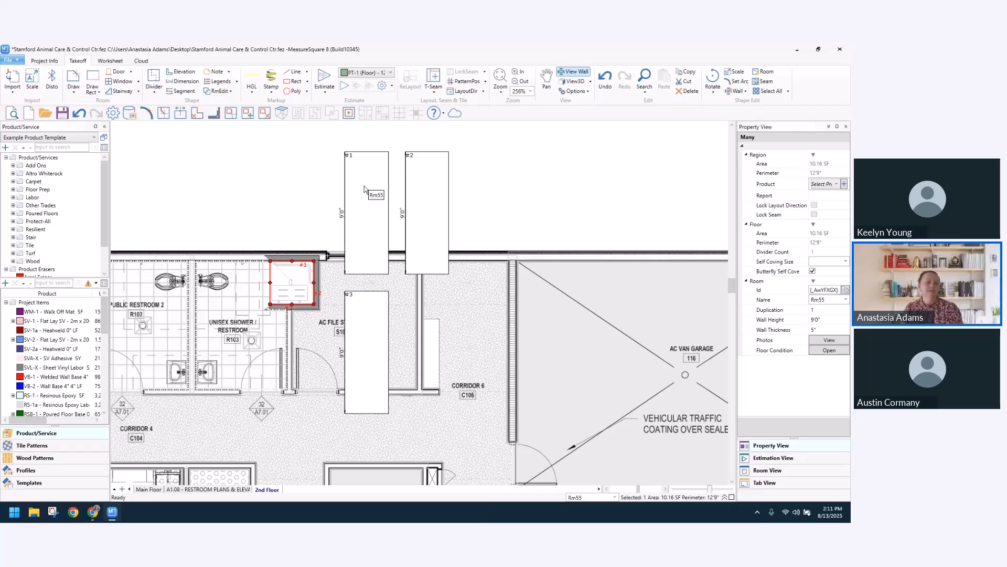
{"action": "scroll", "coordinate": [73, 351], "scroll_direction": "down", "scroll_amount": 10}
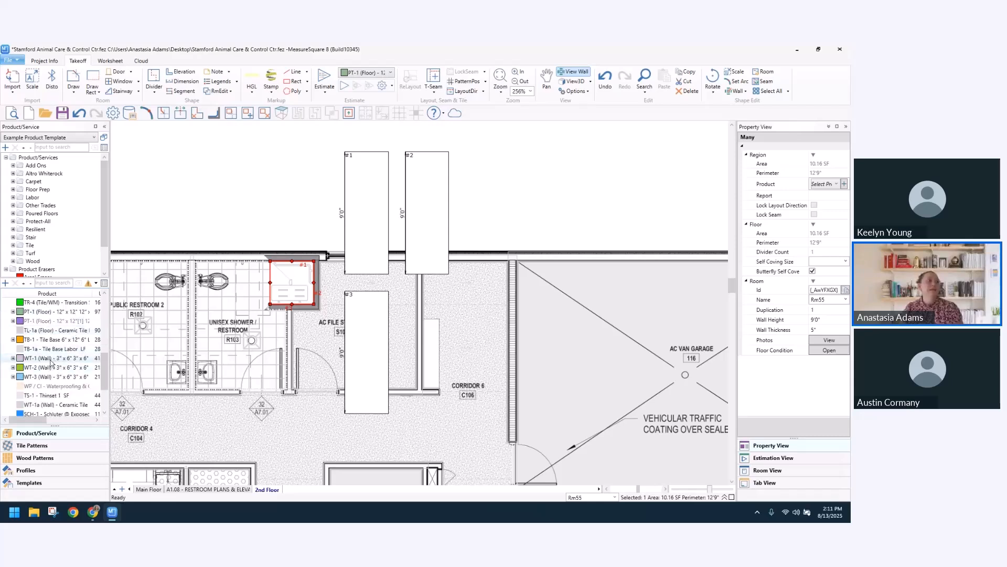
{"action": "left_click", "coordinate": [51, 359]}
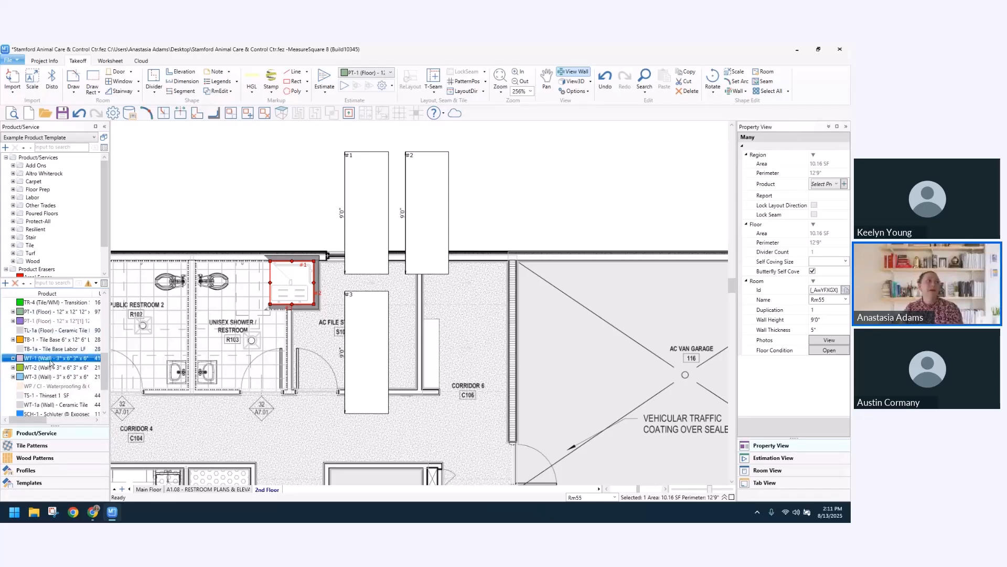
{"action": "left_click_drag", "start_coordinate": [45, 362], "coordinate": [357, 248]}
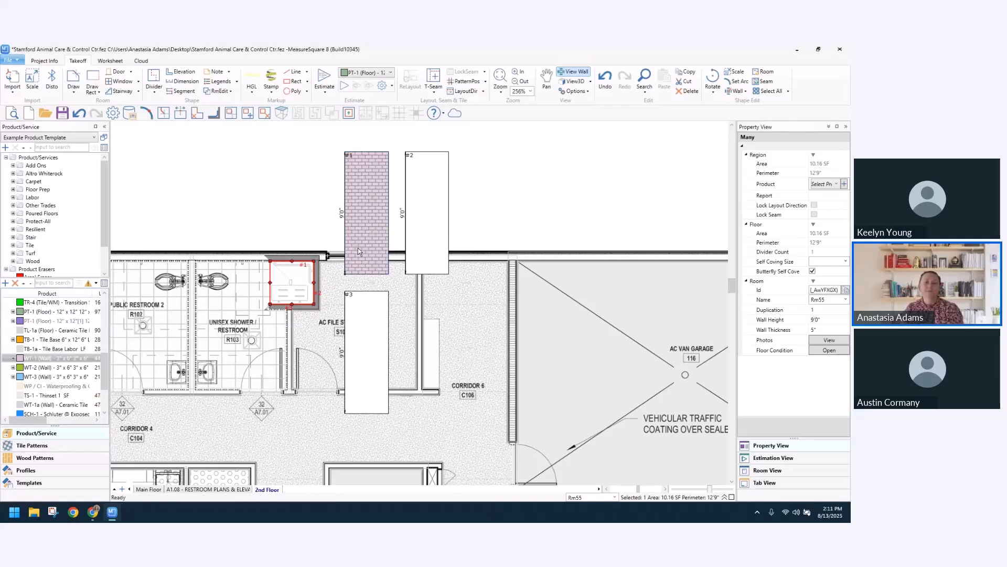
- Examine the tile bands and base on restroom R103's wall elevations and compare them with the shower area's walls
{"action": "left_click", "coordinate": [250, 329]}
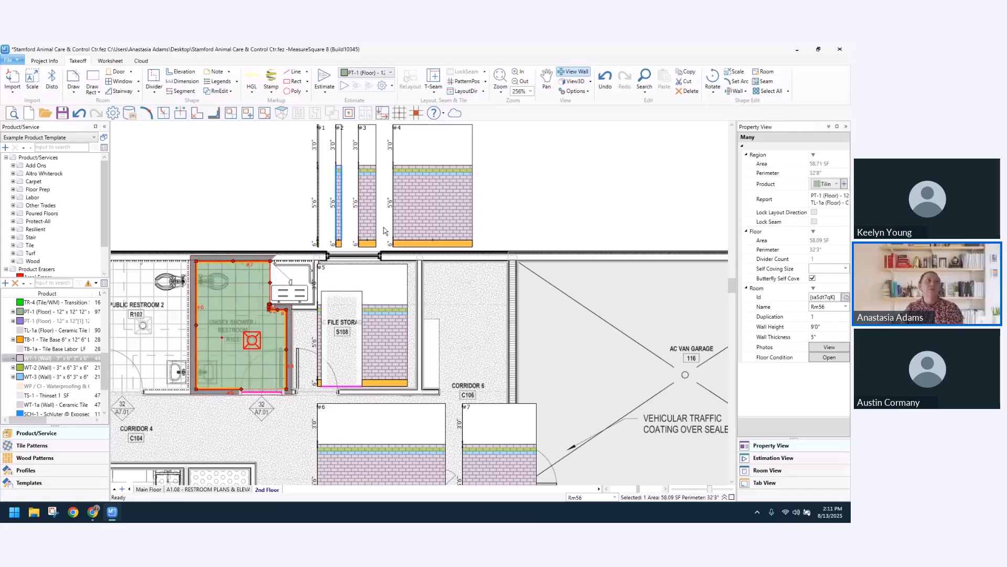
{"action": "scroll", "coordinate": [384, 229], "scroll_direction": "up", "scroll_amount": 1}
{"action": "middle_click_drag", "start_coordinate": [380, 221], "coordinate": [351, 308]}
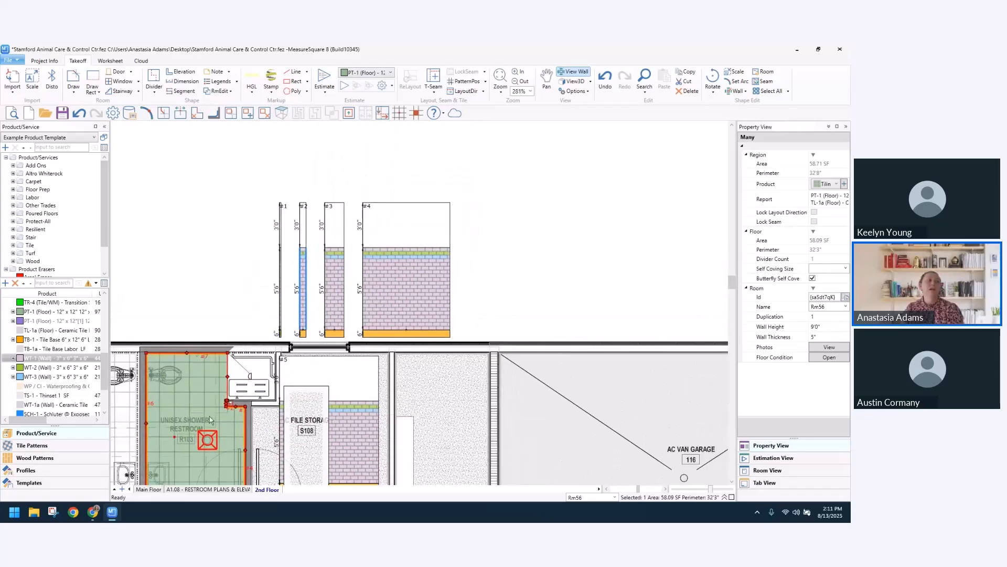
{"action": "scroll", "coordinate": [373, 301], "scroll_direction": "up", "scroll_amount": 3}
{"action": "middle_click_drag", "start_coordinate": [435, 289], "coordinate": [354, 350]}
{"action": "scroll", "coordinate": [396, 313], "scroll_direction": "up", "scroll_amount": 2}
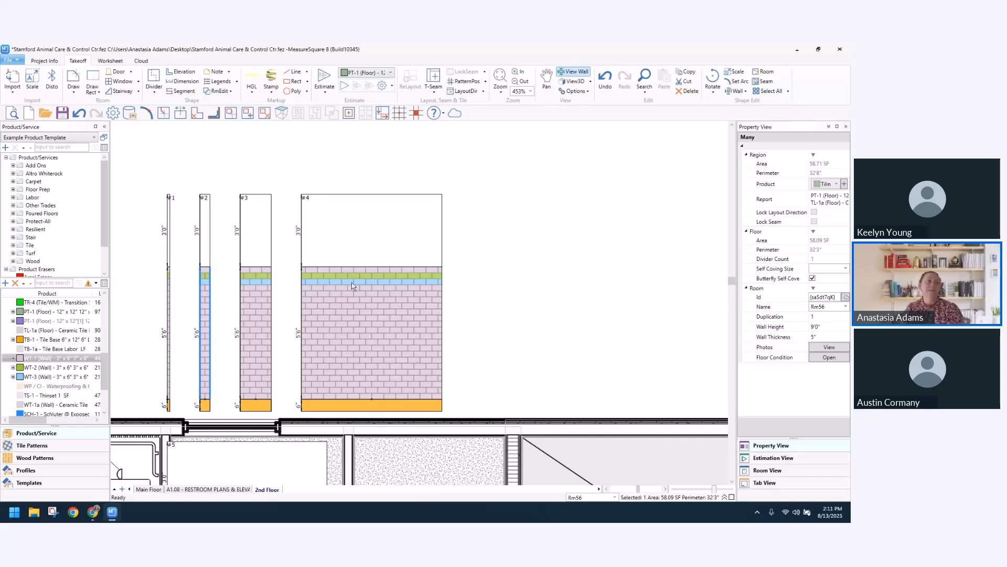
{"action": "middle_click_drag", "start_coordinate": [364, 301], "coordinate": [381, 204]}
{"action": "middle_click_drag", "start_coordinate": [380, 325], "coordinate": [493, 215]}
{"action": "left_click", "coordinate": [262, 265]}
{"action": "middle_click_drag", "start_coordinate": [366, 267], "coordinate": [350, 365]}
{"action": "middle_click_drag", "start_coordinate": [375, 225], "coordinate": [375, 256]}
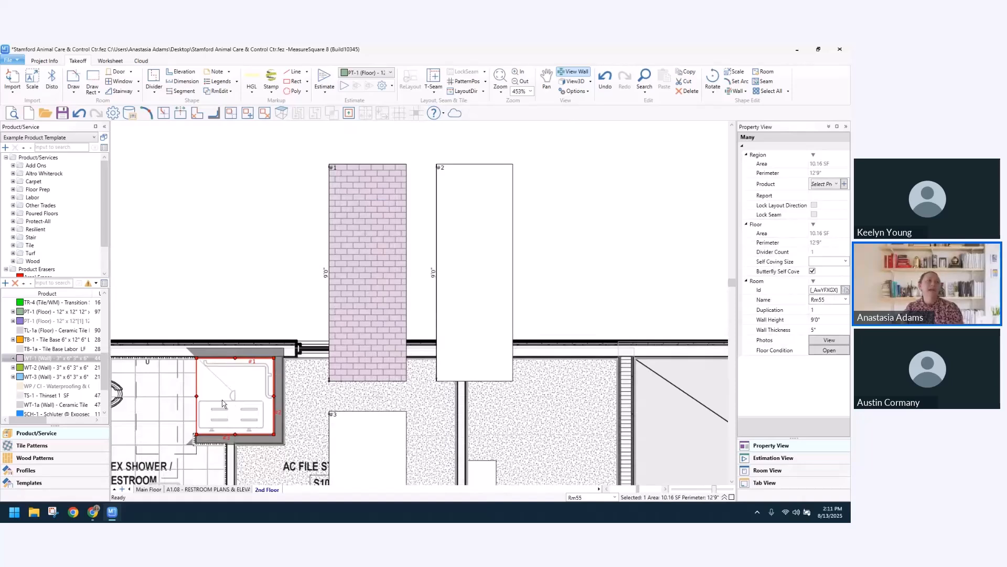
{"action": "left_click", "coordinate": [178, 410]}
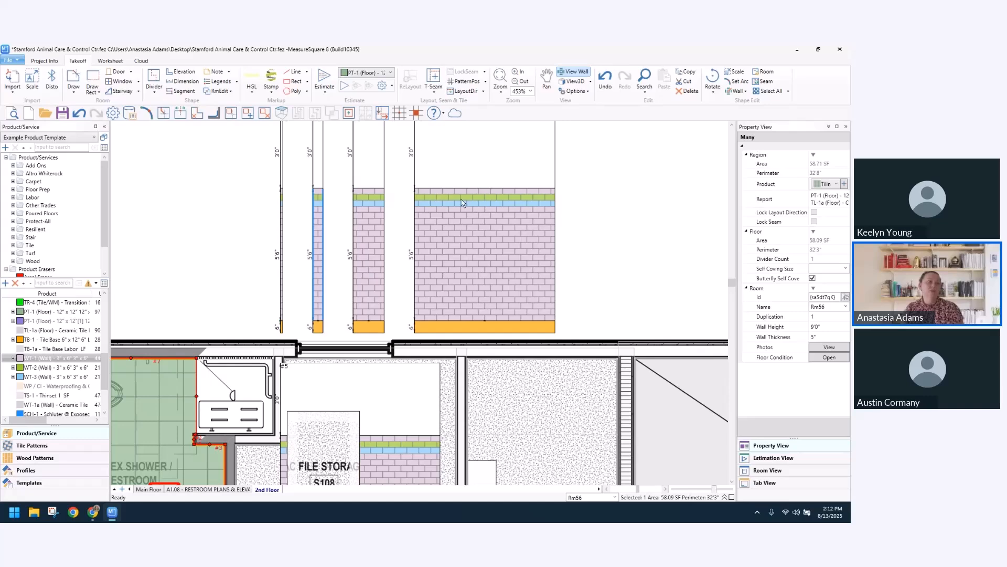
{"action": "left_click", "coordinate": [239, 391]}
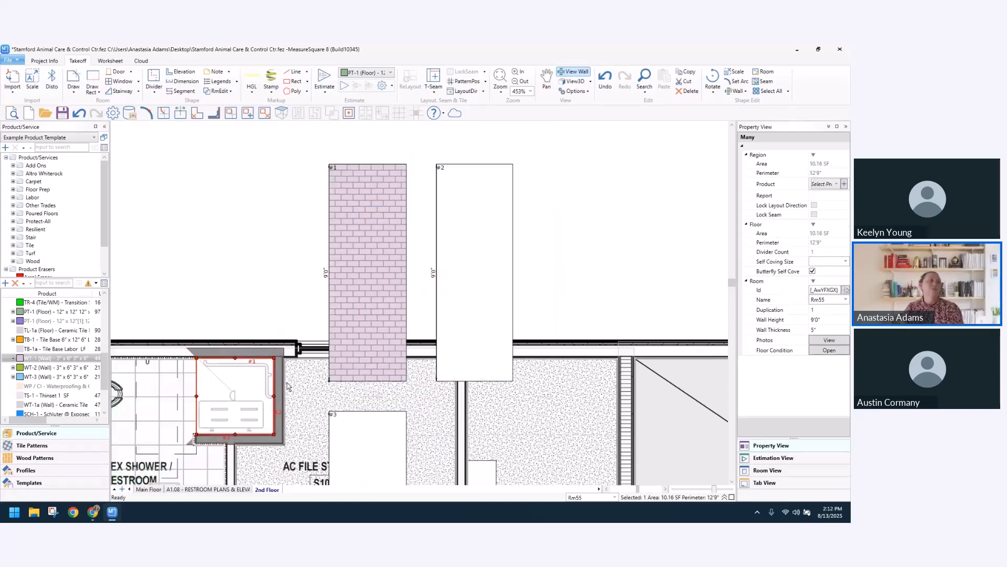
{"action": "left_click", "coordinate": [49, 368]}
{"action": "right_click", "coordinate": [48, 371]}
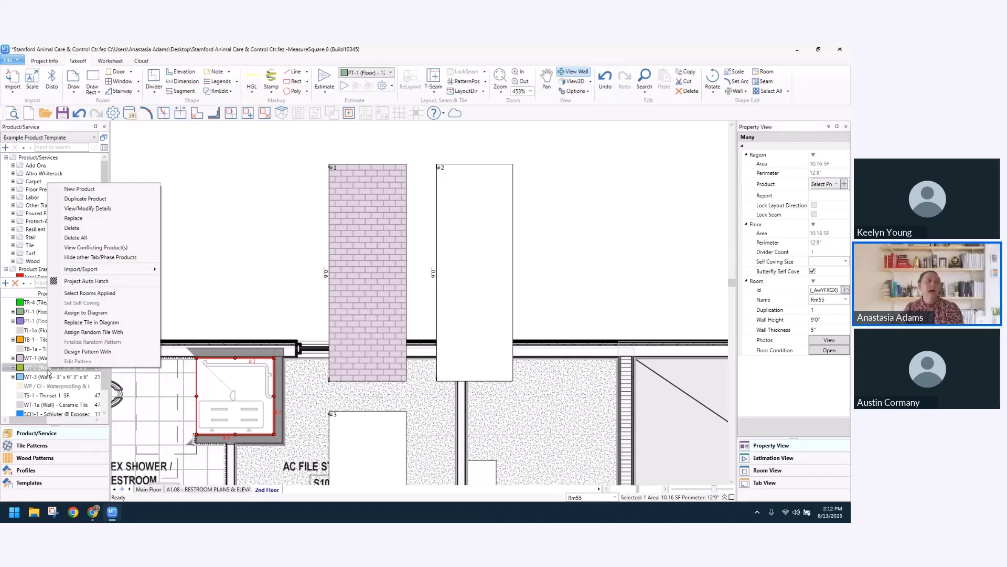
{"action": "left_click", "coordinate": [78, 322]}
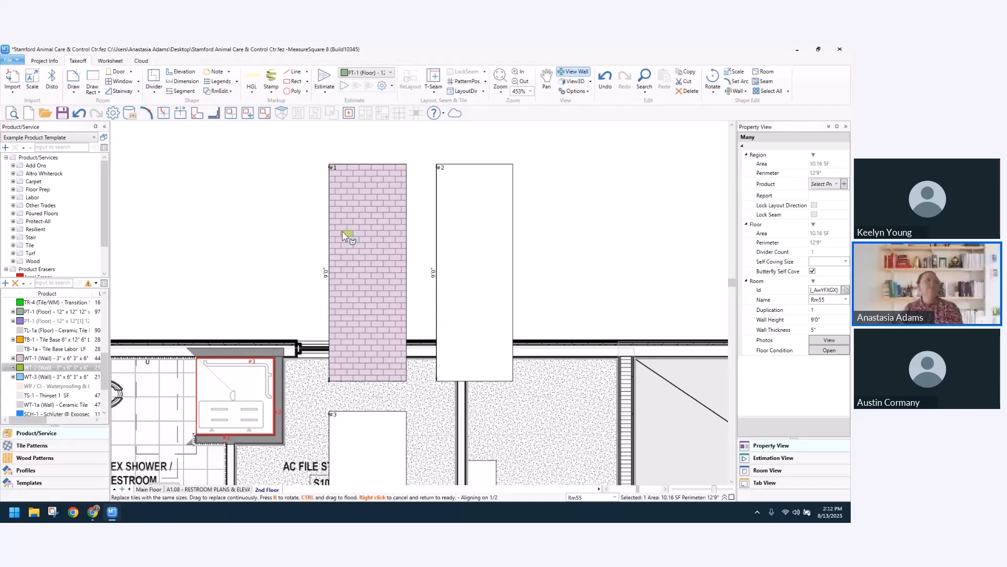
{"action": "right_click", "coordinate": [197, 360]}
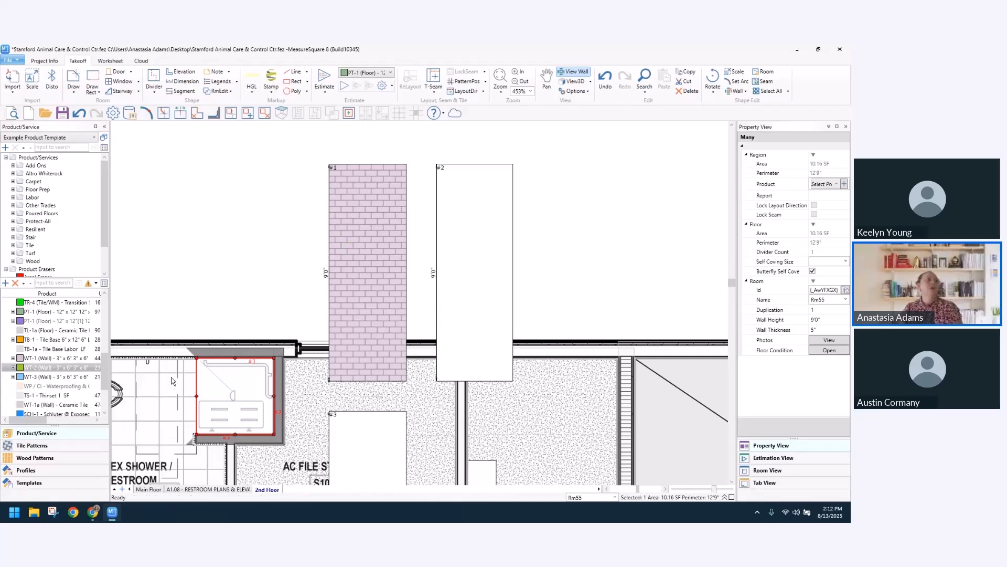
- Copy the wall profile from restroom R103's wall 4 and paste it onto wall 2 of the shower area
{"action": "left_click", "coordinate": [172, 376]}
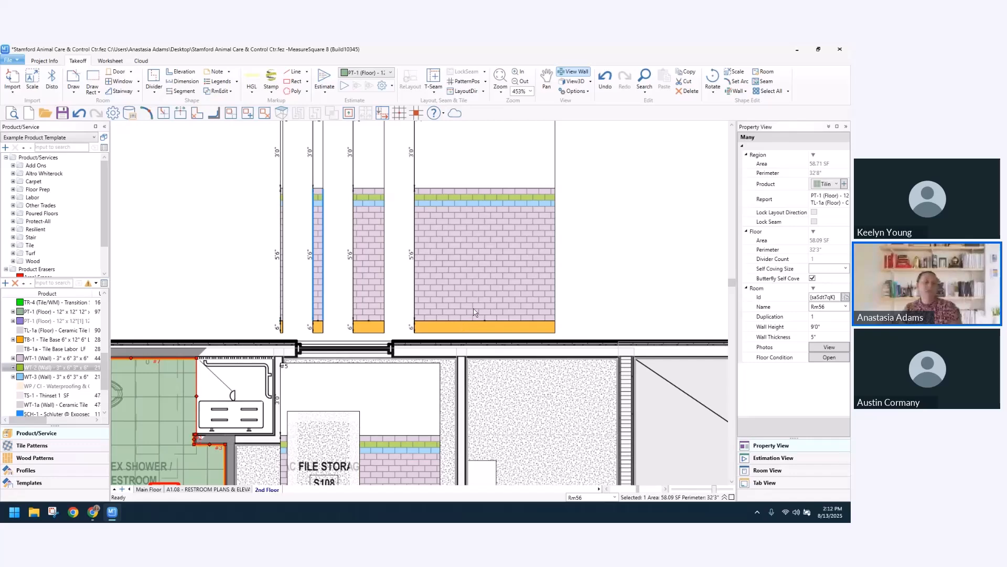
{"action": "right_click", "coordinate": [472, 269]}
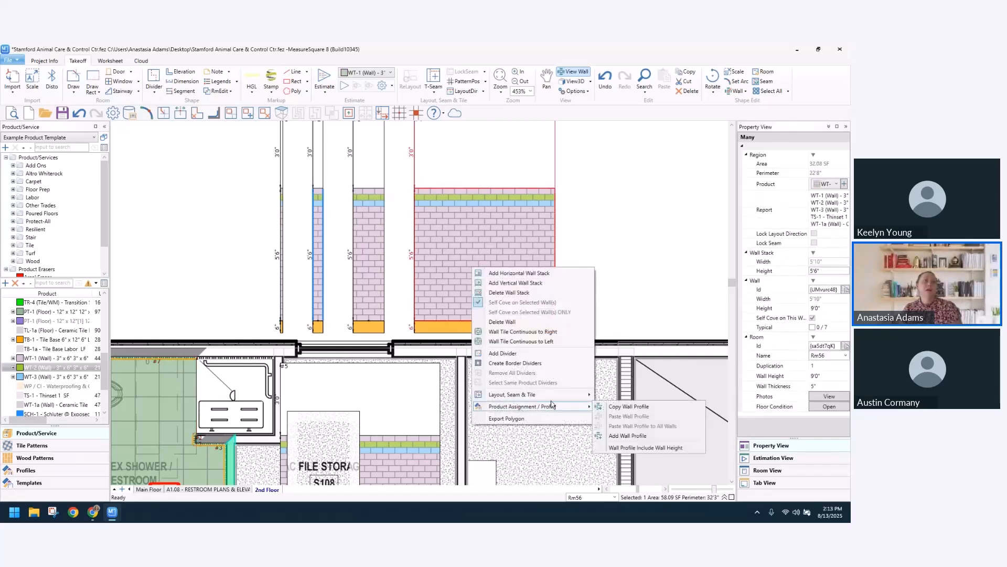
{"action": "left_click", "coordinate": [622, 407]}
{"action": "left_click", "coordinate": [238, 383]}
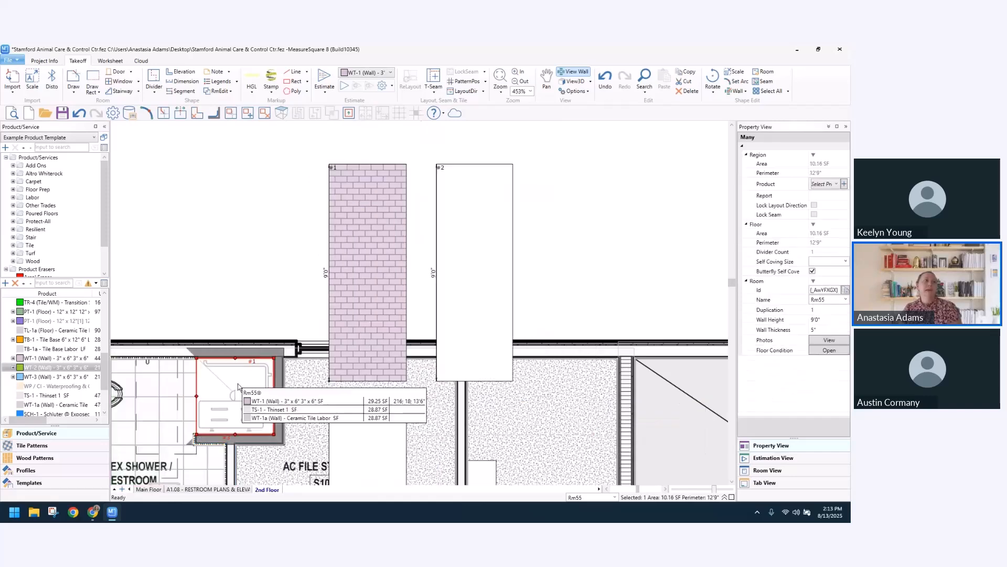
{"action": "right_click", "coordinate": [473, 294]}
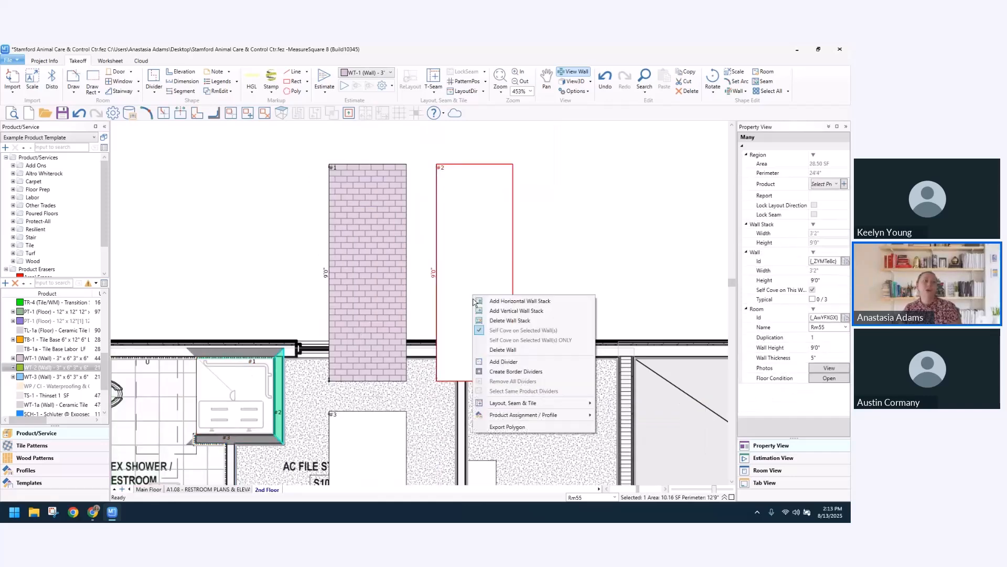
{"action": "mouse_move", "coordinate": [564, 418]}
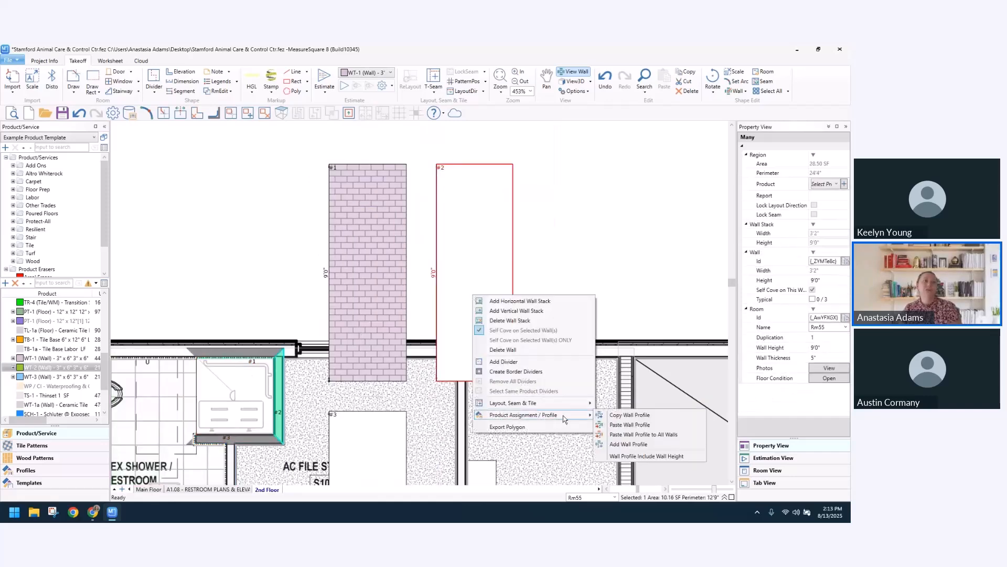
{"action": "left_click", "coordinate": [606, 426]}
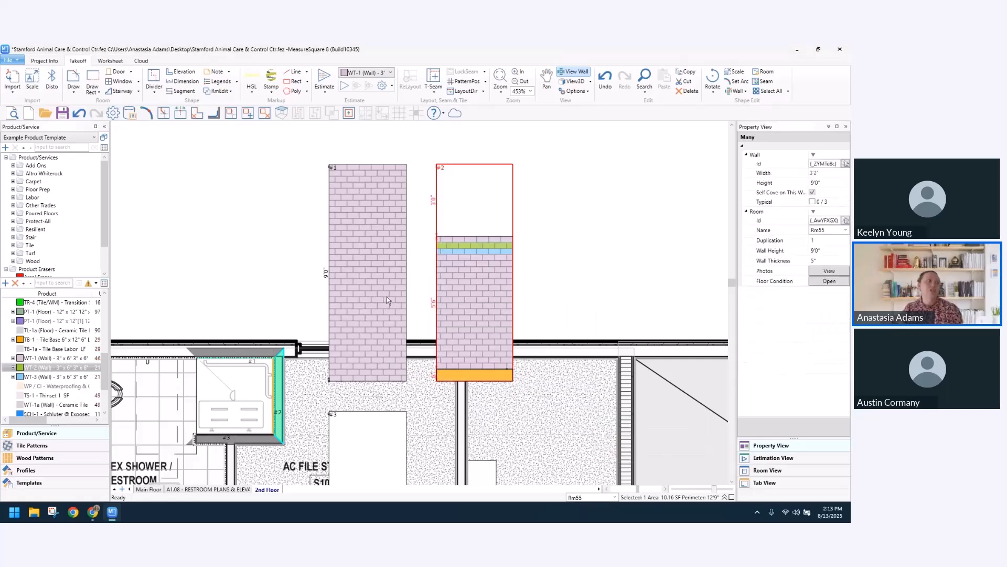
- Try to replace one row of tiles across the shower's wall 1 with WT-2 using Replace Tile in Diagram
{"action": "right_click", "coordinate": [52, 366]}
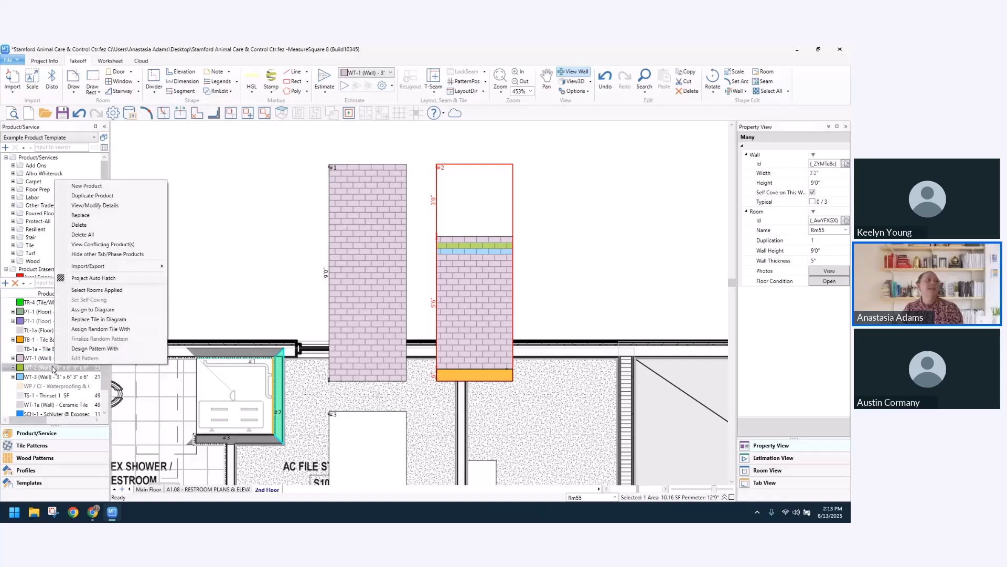
{"action": "left_click", "coordinate": [93, 319]}
{"action": "left_click_drag", "start_coordinate": [394, 250], "coordinate": [353, 247]}
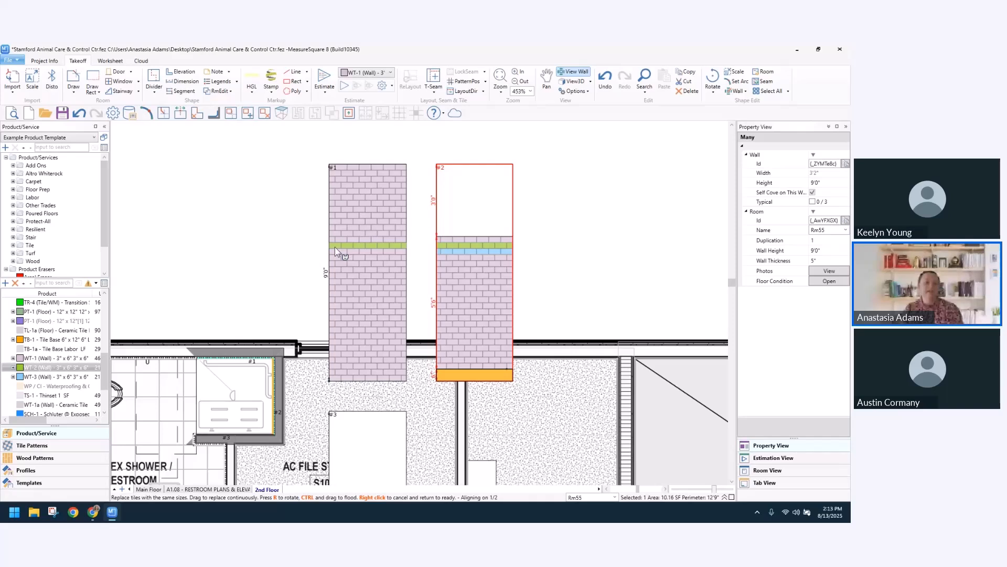
- Replace one full row of tiles across the shower's wall 1 with WT-3, level with wall 2's WT-3 band
{"action": "right_click", "coordinate": [45, 376]}
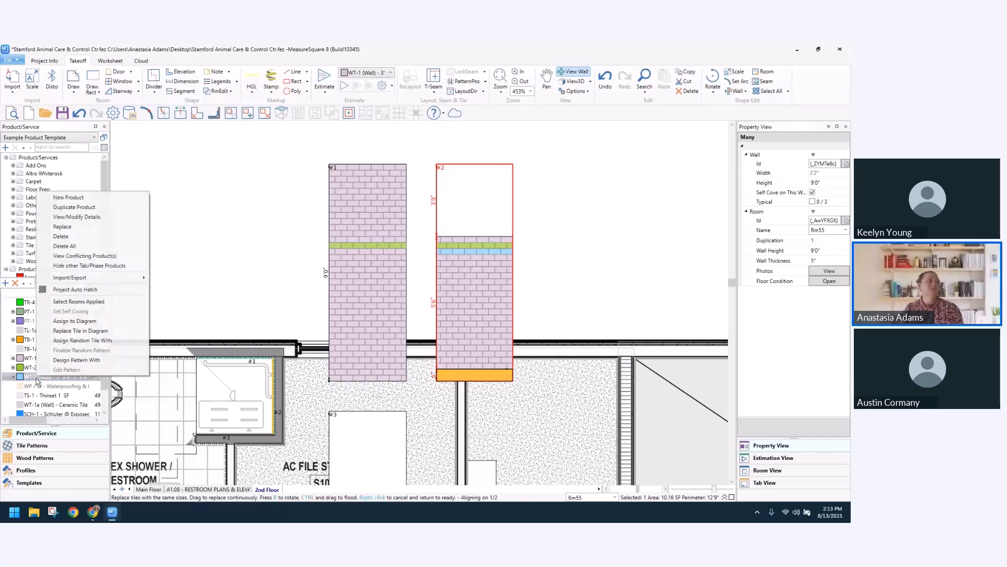
{"action": "left_click", "coordinate": [73, 334]}
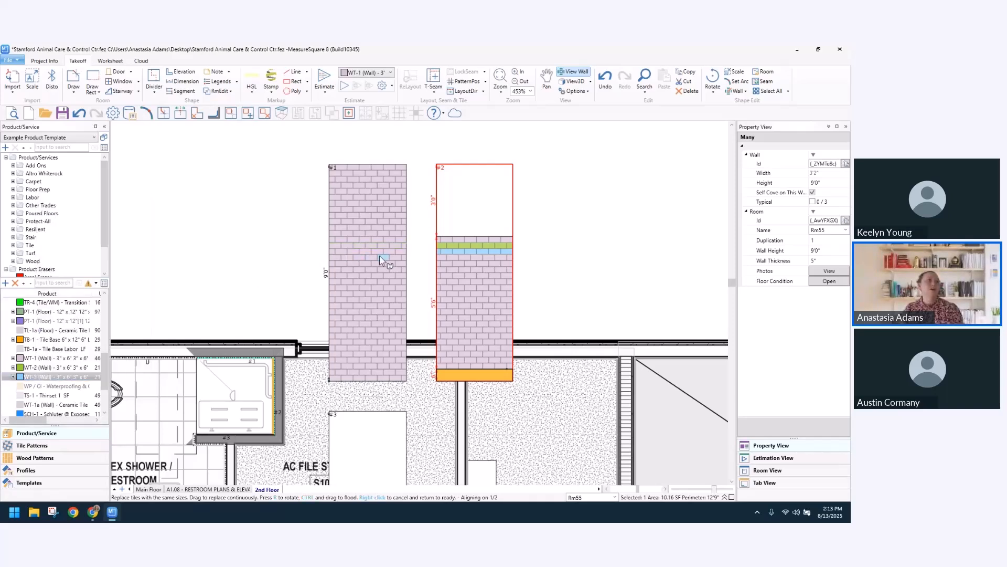
{"action": "left_click_drag", "start_coordinate": [401, 253], "coordinate": [334, 251]}
{"action": "right_click", "coordinate": [342, 269]}
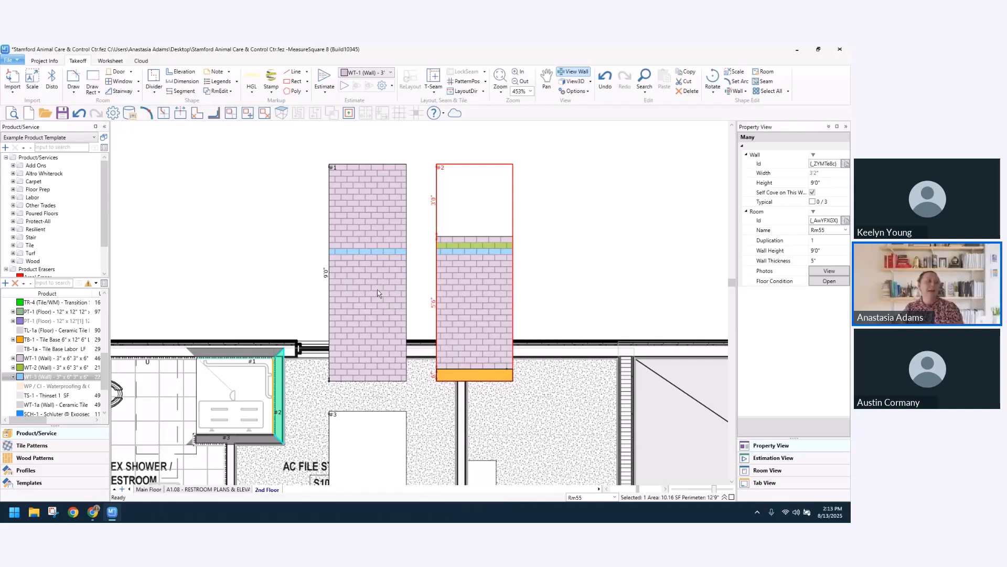
- Replace the row directly above the WT-3 band on the shower's wall 1 with WT-2 tiles
{"action": "left_click", "coordinate": [50, 366]}
{"action": "right_click", "coordinate": [49, 367]}
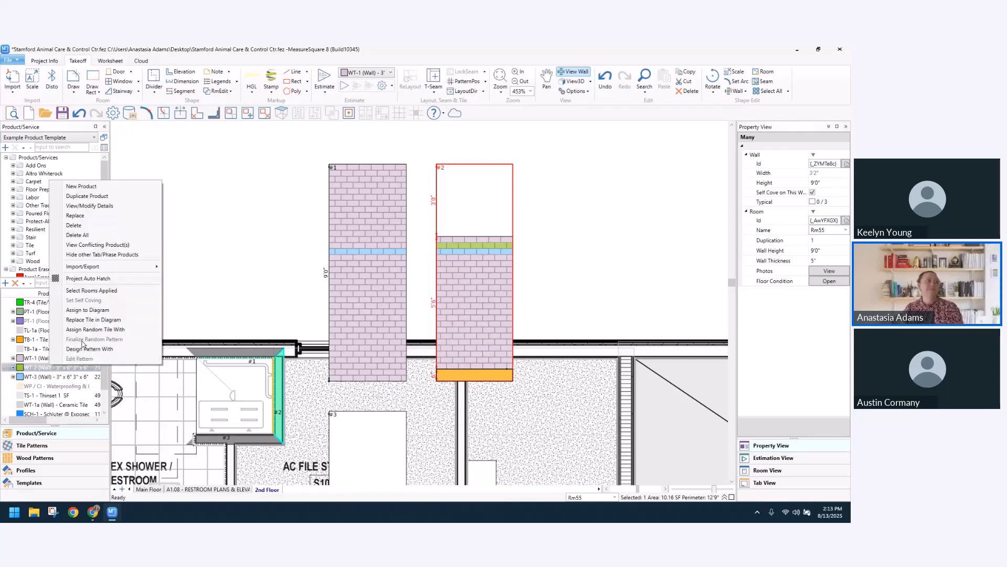
{"action": "left_click", "coordinate": [87, 327]}
{"action": "left_click", "coordinate": [347, 245]}
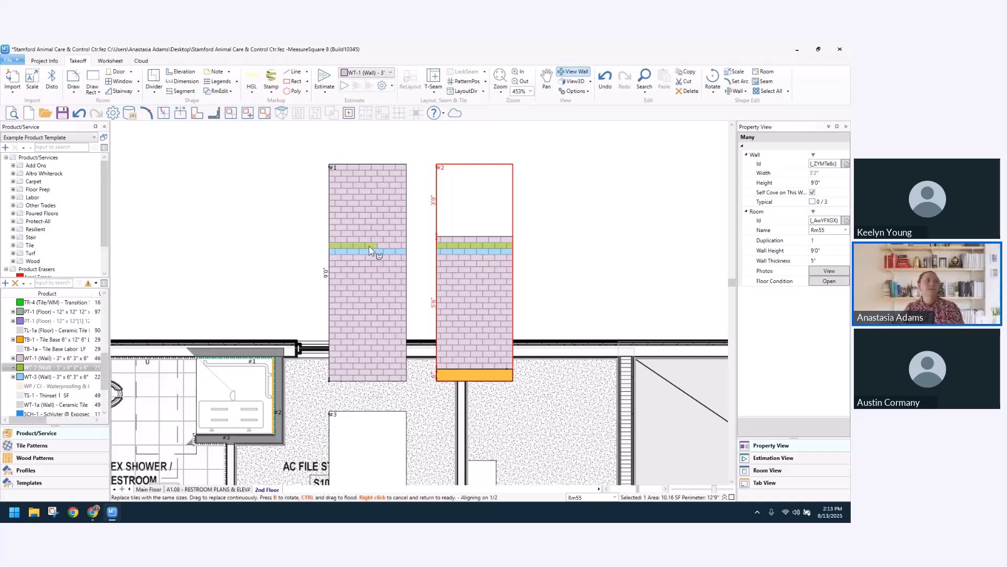
{"action": "left_click_drag", "start_coordinate": [388, 246], "coordinate": [403, 247]}
{"action": "right_click", "coordinate": [403, 246]}
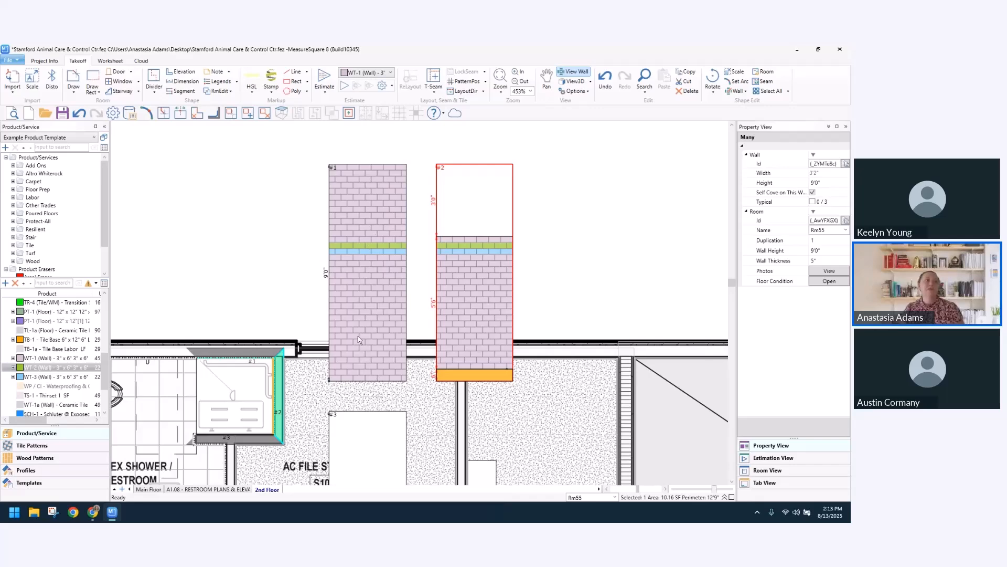
- Copy the wall profile from the shower's wall 1 and paste it to all walls of the shower area
{"action": "right_click", "coordinate": [362, 319]}
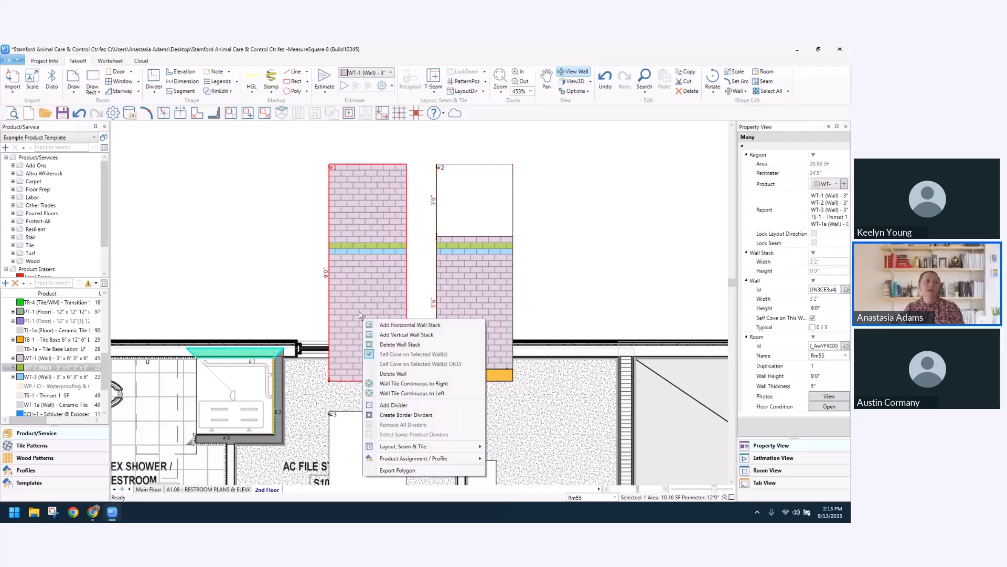
{"action": "mouse_move", "coordinate": [417, 460]}
{"action": "left_click", "coordinate": [519, 417]}
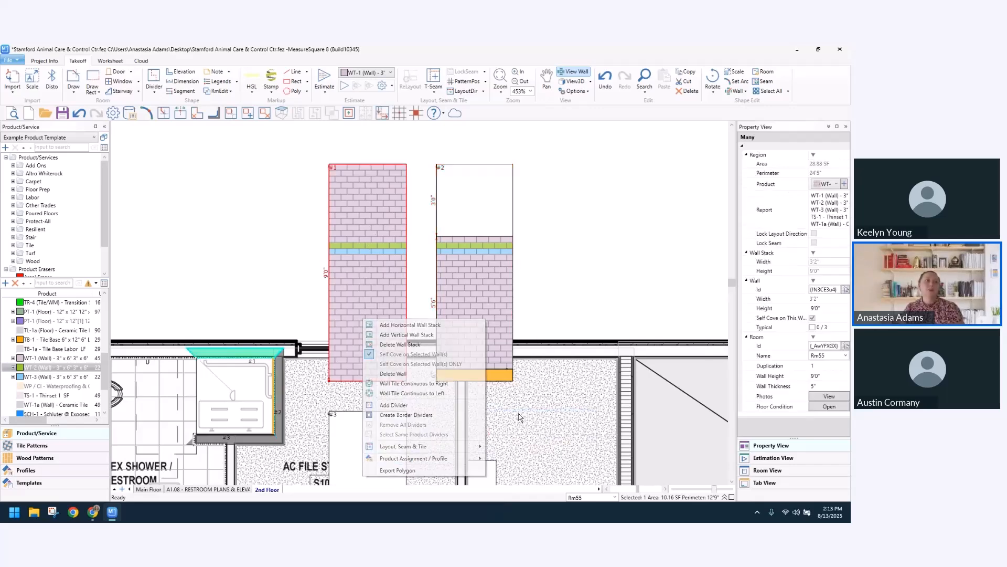
{"action": "right_click", "coordinate": [233, 404]}
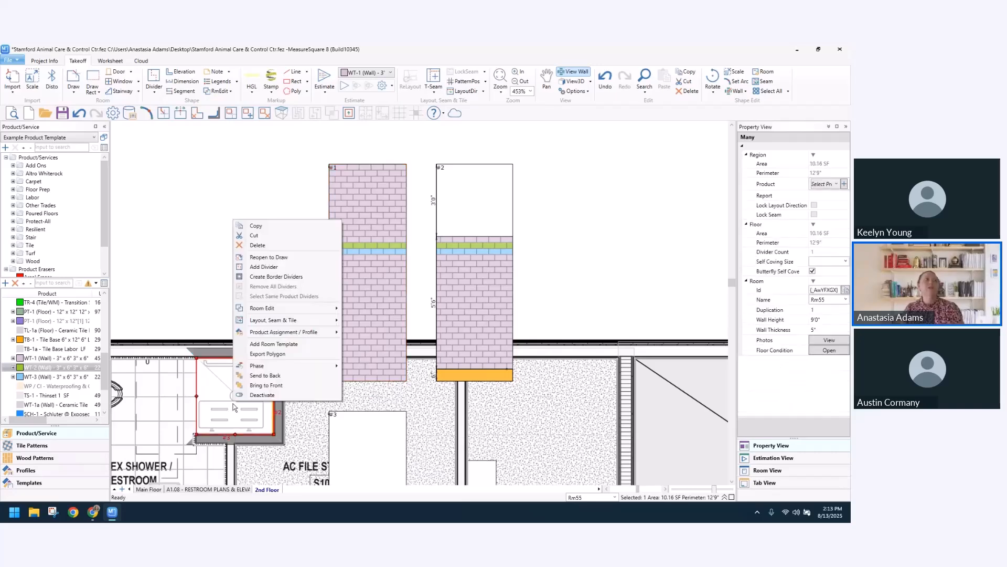
{"action": "mouse_move", "coordinate": [280, 334]}
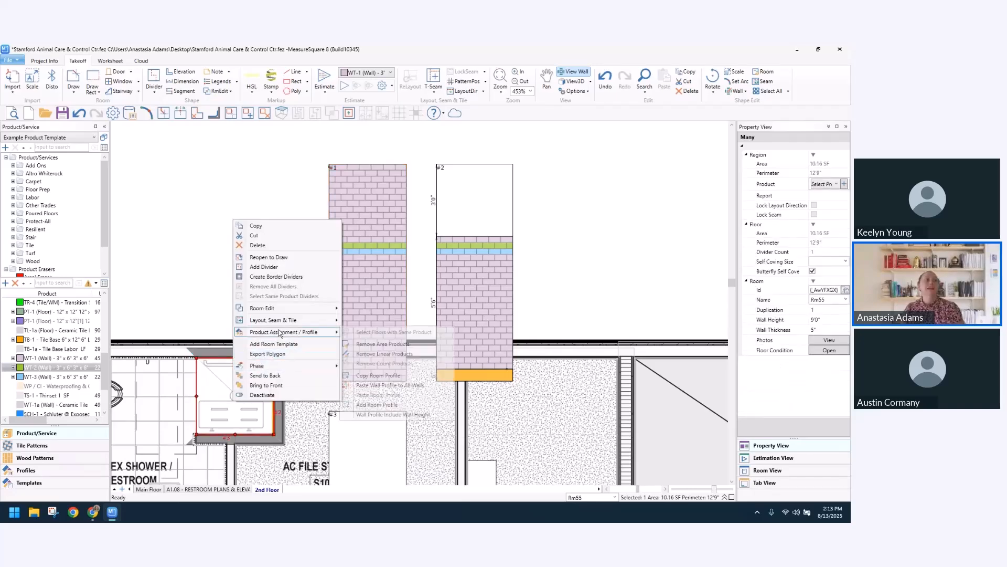
{"action": "left_click", "coordinate": [386, 384]}
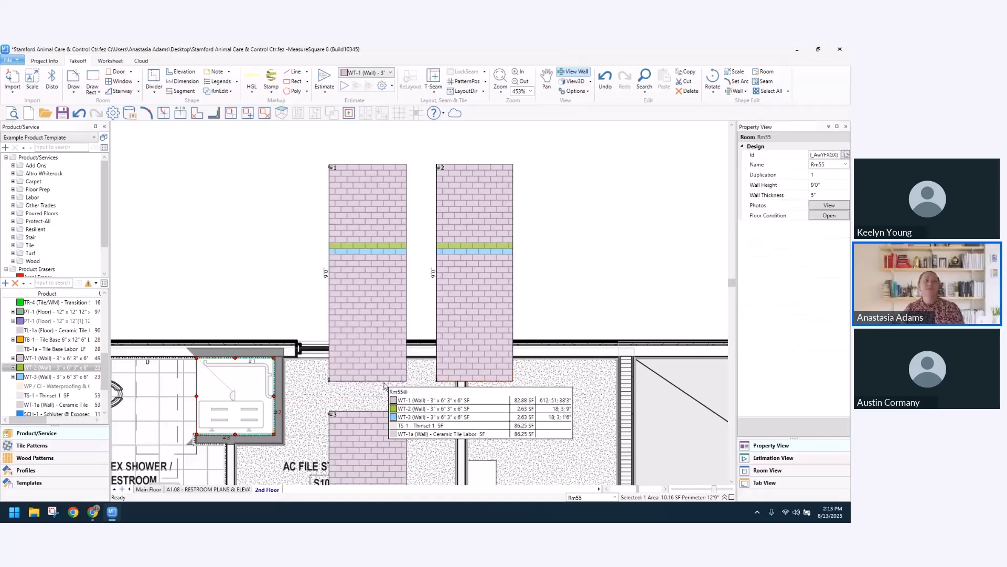
- Inspect restroom R103 and its shower area together in 3D, orbiting to check the tiled walls and accent bands
{"action": "scroll", "coordinate": [384, 382], "scroll_direction": "down", "scroll_amount": 2}
{"action": "scroll", "coordinate": [383, 373], "scroll_direction": "down", "scroll_amount": 1}
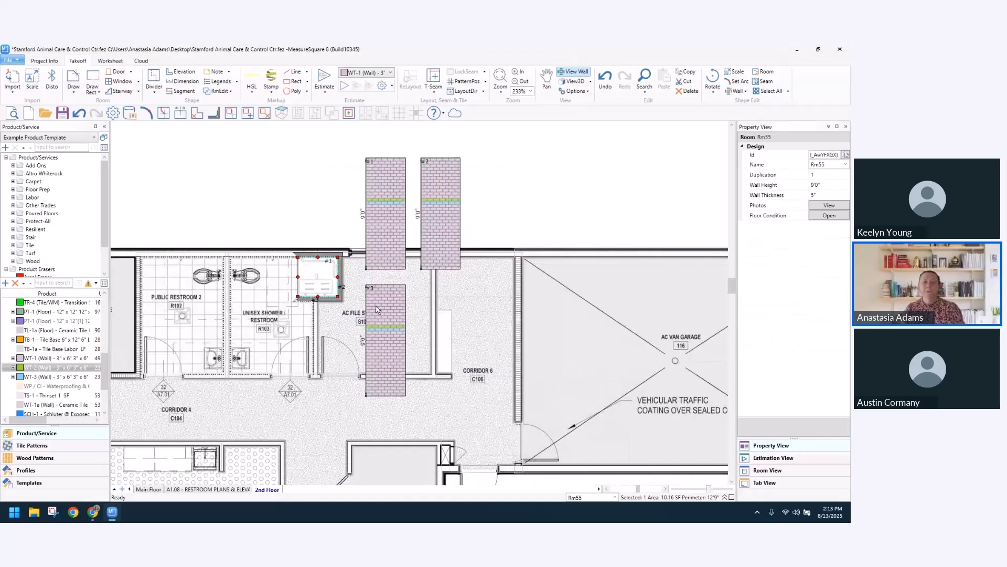
{"action": "mouse_move", "coordinate": [377, 309]}
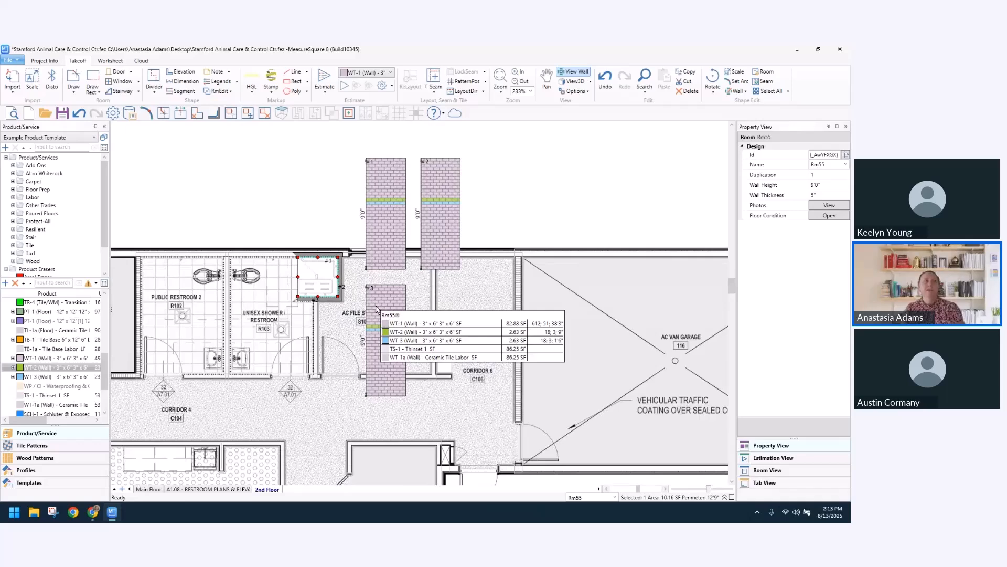
{"action": "left_click", "coordinate": [253, 294]}
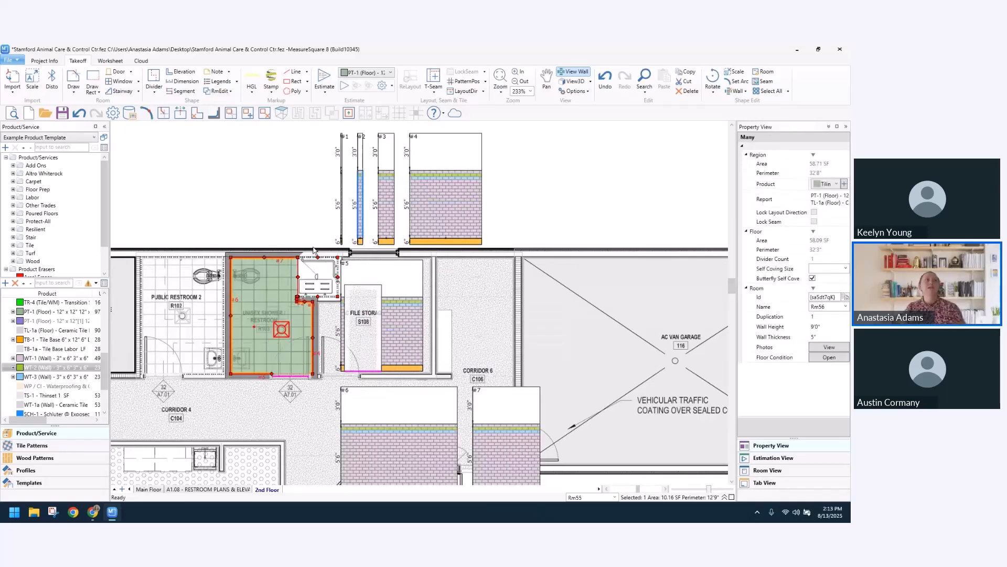
{"action": "left_click", "coordinate": [573, 82]}
{"action": "left_click_drag", "start_coordinate": [411, 307], "coordinate": [467, 418]}
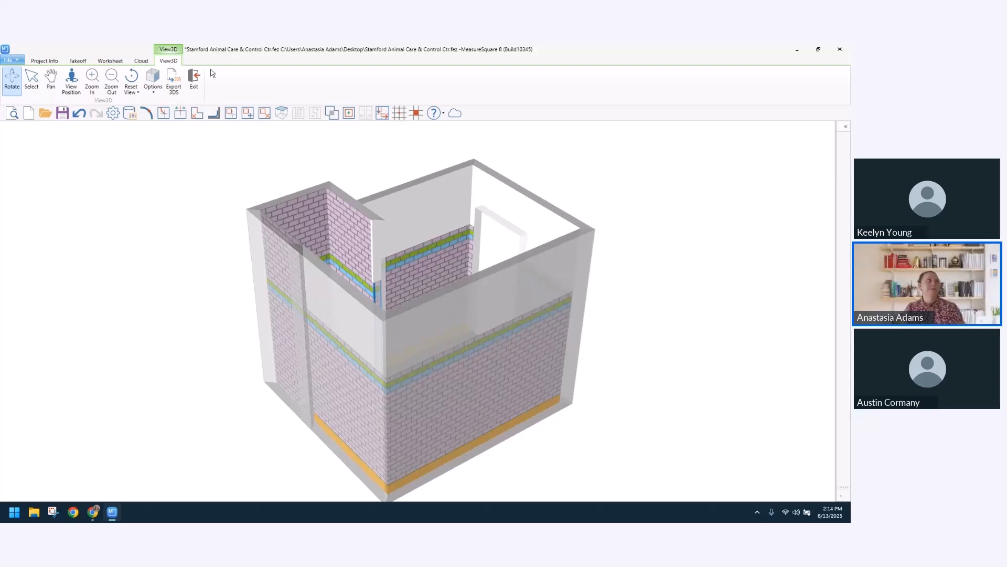
{"action": "left_click", "coordinate": [193, 79]}
- Select the R103 shower area and examine the tile layout on its wall elevations up close
{"action": "scroll", "coordinate": [530, 338], "scroll_direction": "down", "scroll_amount": 1}
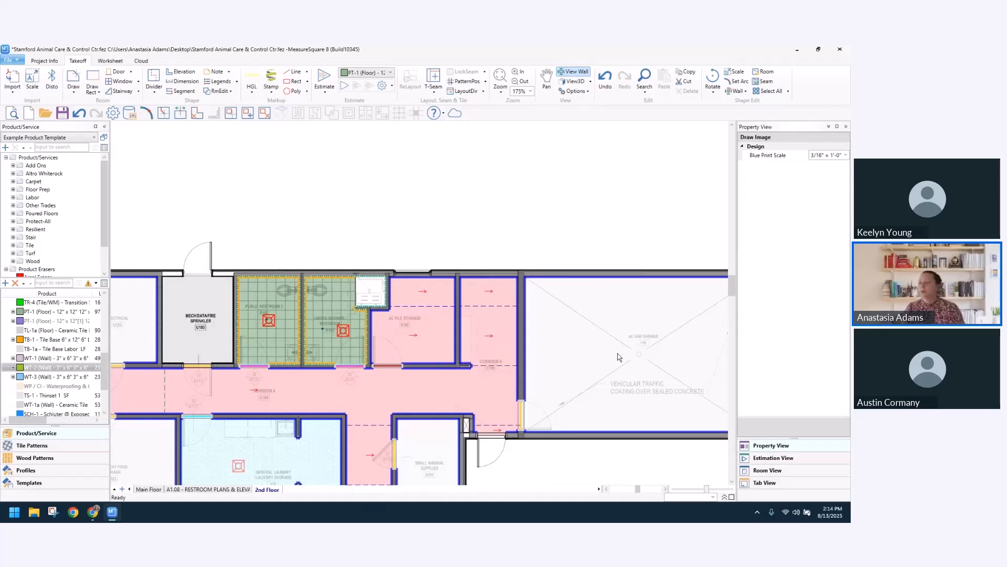
{"action": "middle_click_drag", "start_coordinate": [618, 354], "coordinate": [608, 354]}
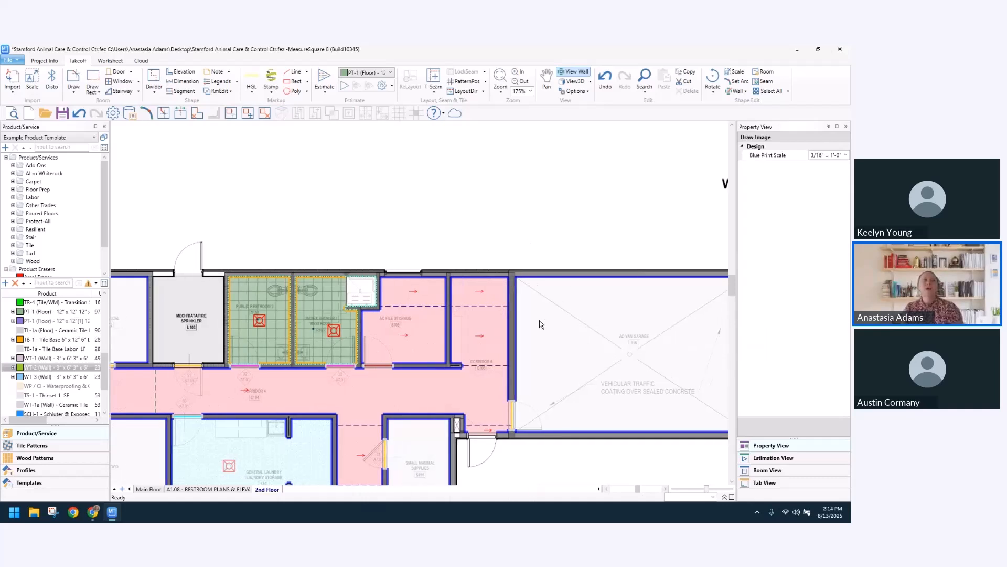
{"action": "scroll", "coordinate": [431, 356], "scroll_direction": "up", "scroll_amount": 1}
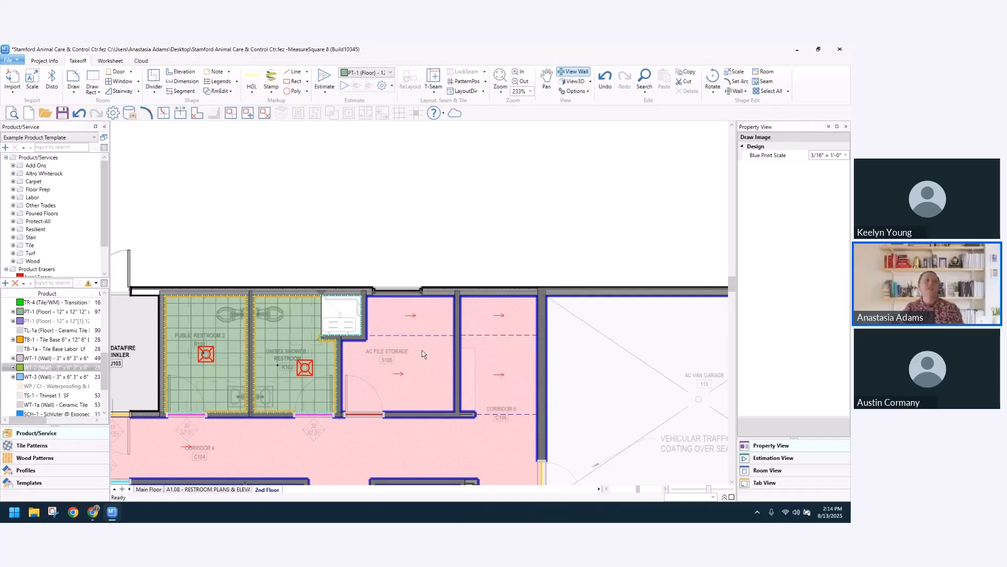
{"action": "left_click", "coordinate": [347, 326]}
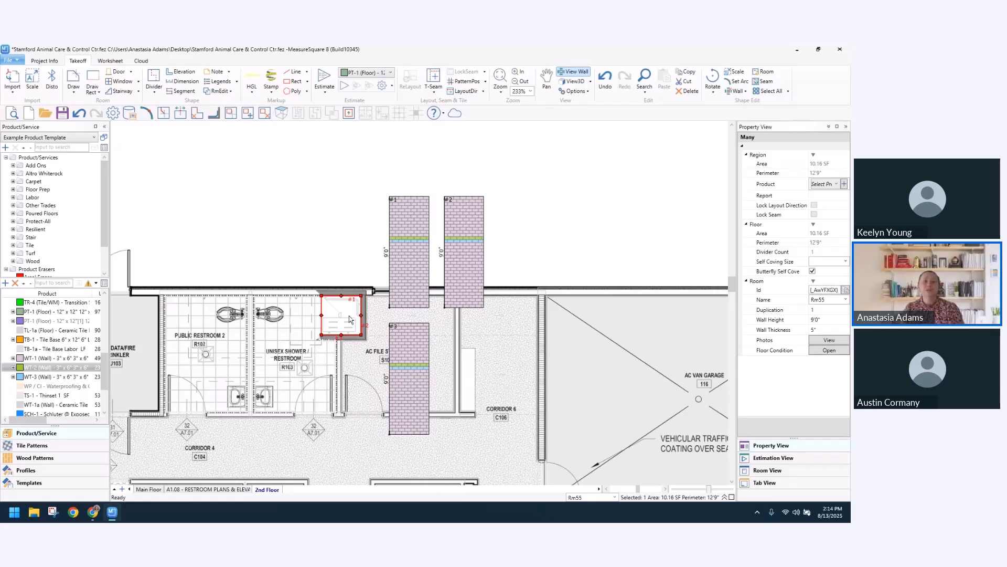
{"action": "mouse_move", "coordinate": [350, 318]}
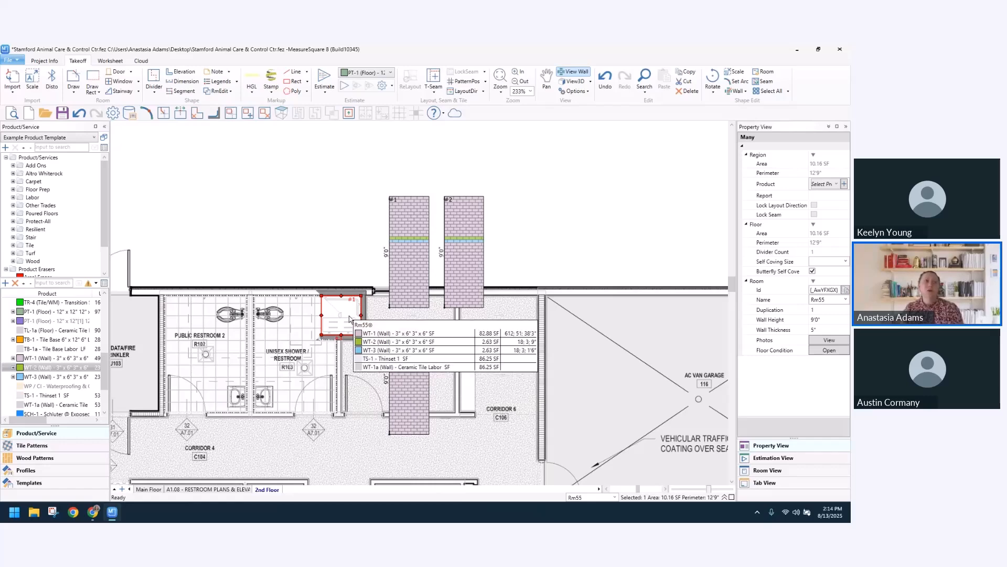
{"action": "scroll", "coordinate": [449, 202], "scroll_direction": "up", "scroll_amount": 5}
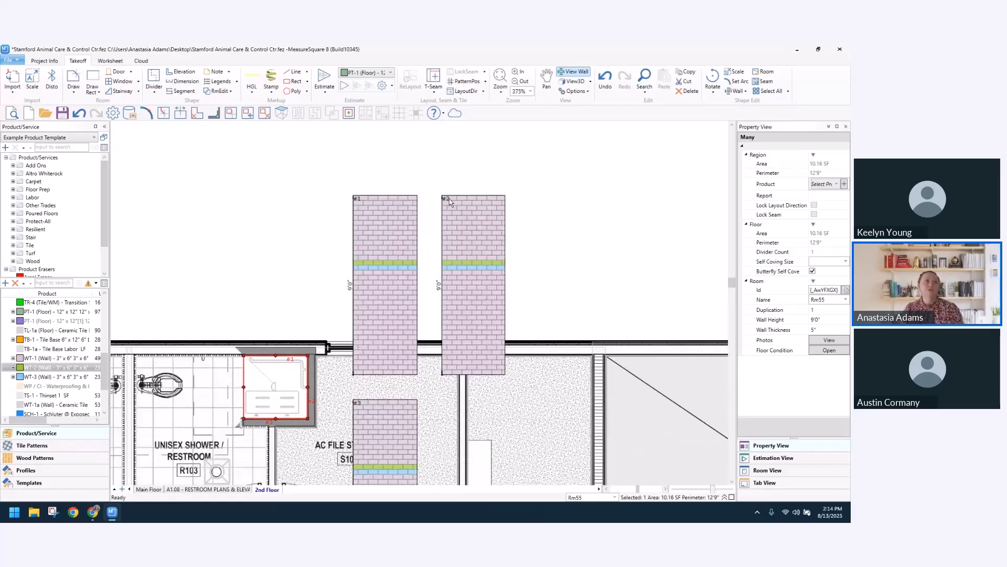
{"action": "scroll", "coordinate": [445, 203], "scroll_direction": "up", "scroll_amount": 2}
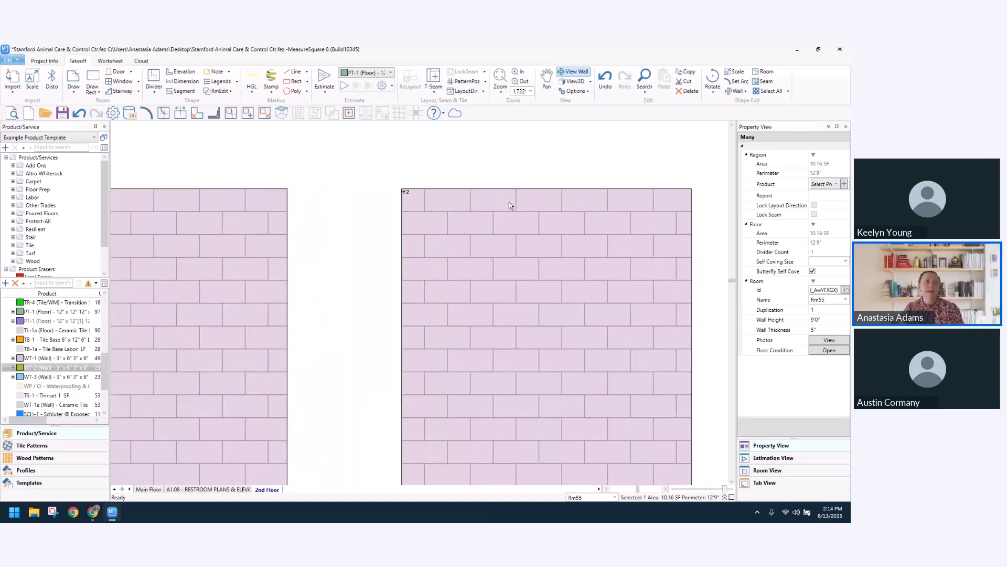
{"action": "scroll", "coordinate": [414, 219], "scroll_direction": "up", "scroll_amount": 2}
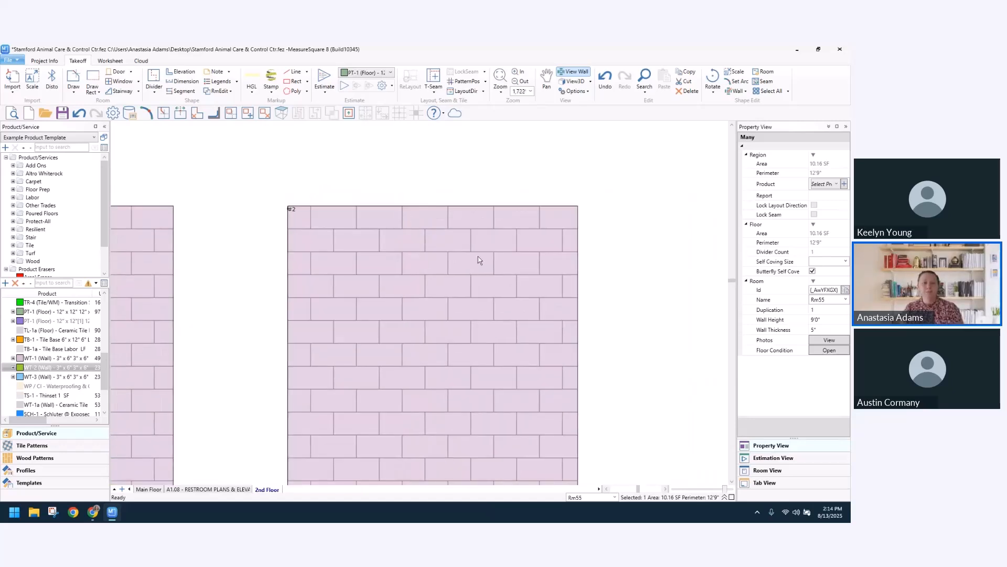
{"action": "scroll", "coordinate": [478, 258], "scroll_direction": "down", "scroll_amount": 2}
{"action": "scroll", "coordinate": [478, 259], "scroll_direction": "down", "scroll_amount": 6}
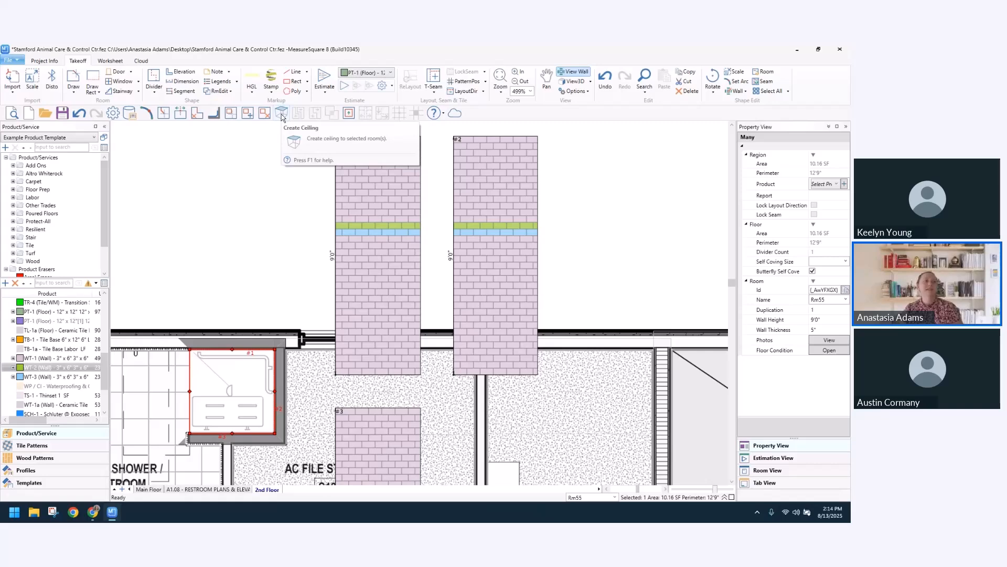
- Create a ceiling for the R103 shower area and select the ceiling's top view
{"action": "right_click", "coordinate": [233, 400]}
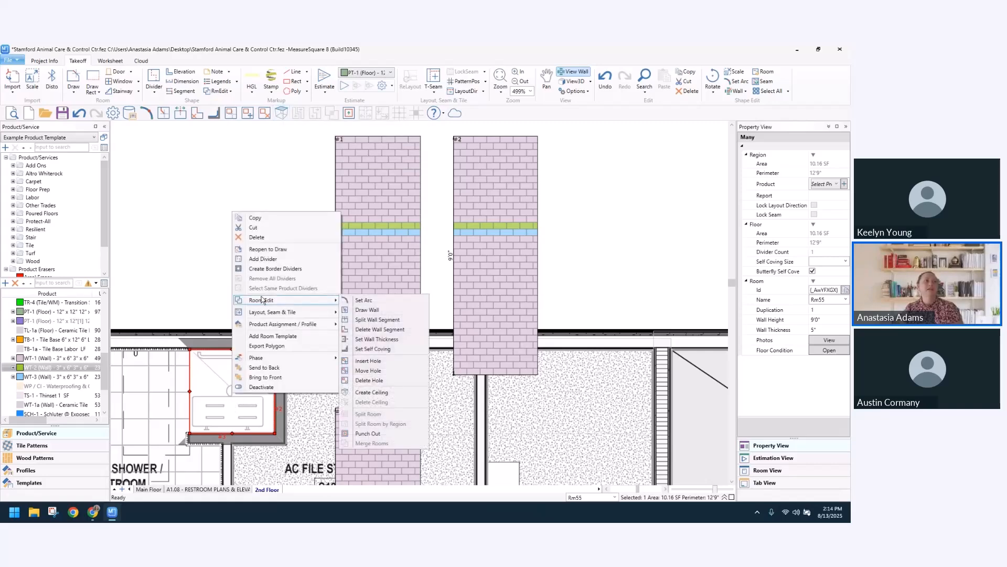
{"action": "left_click", "coordinate": [364, 392]}
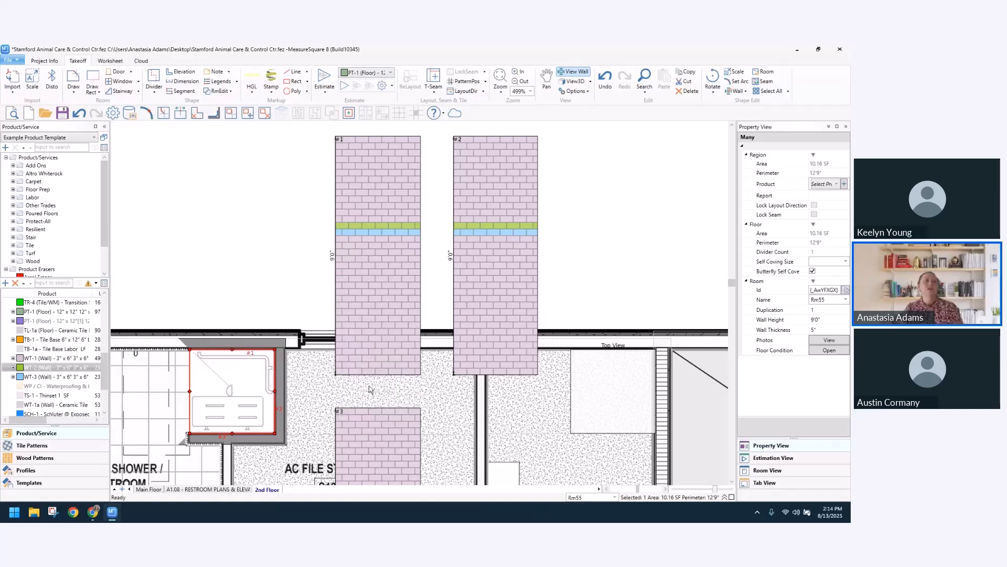
{"action": "scroll", "coordinate": [370, 388], "scroll_direction": "down", "scroll_amount": 2}
{"action": "left_click", "coordinate": [464, 343]}
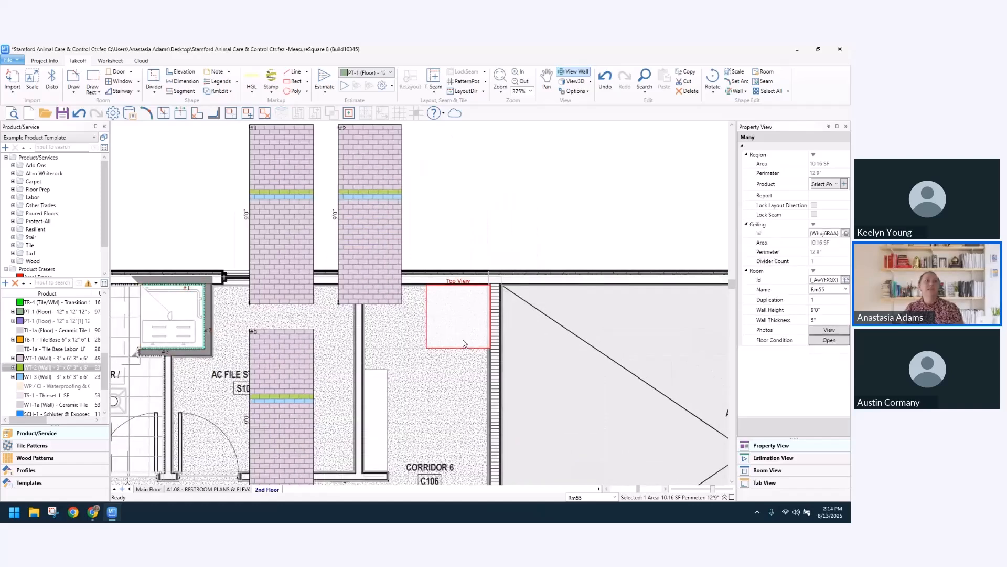
{"action": "middle_click_drag", "start_coordinate": [463, 344], "coordinate": [392, 292]}
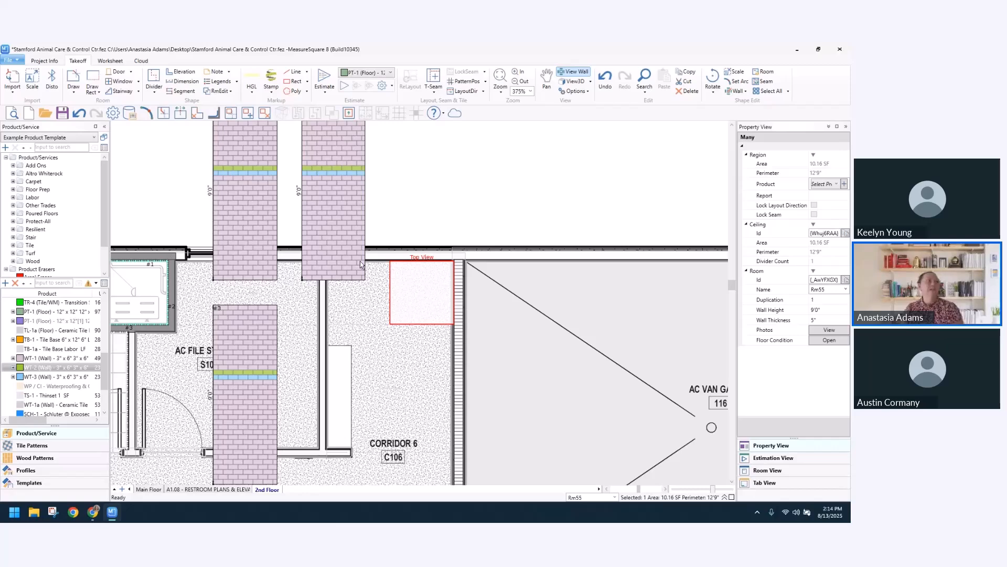
- Design a pattern with WT-1: duplicate the tile, rotate the copy upright and align its top-left corner with the first tile's top-right corner
{"action": "right_click", "coordinate": [57, 357]}
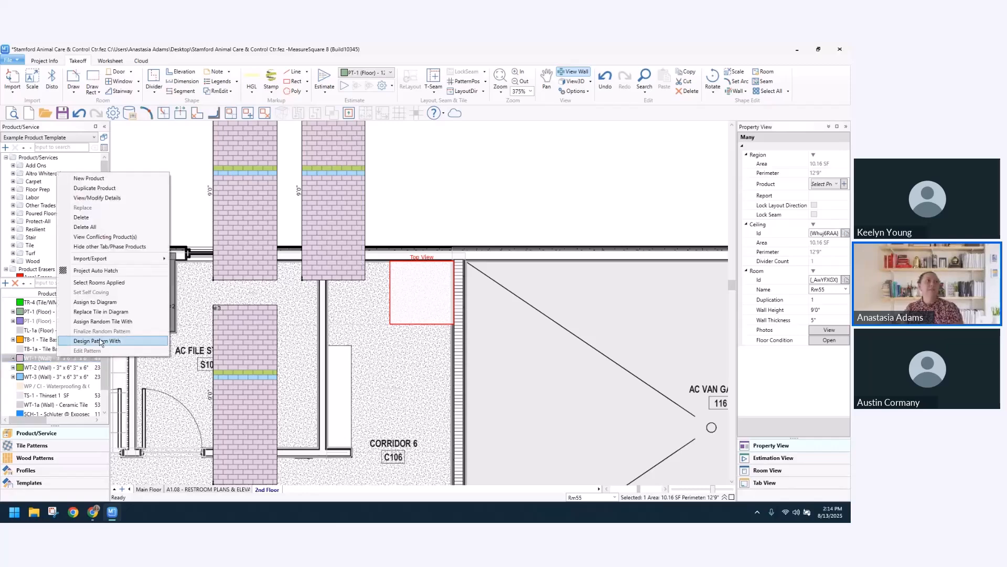
{"action": "left_click", "coordinate": [101, 341]}
{"action": "scroll", "coordinate": [355, 288], "scroll_direction": "up", "scroll_amount": 8}
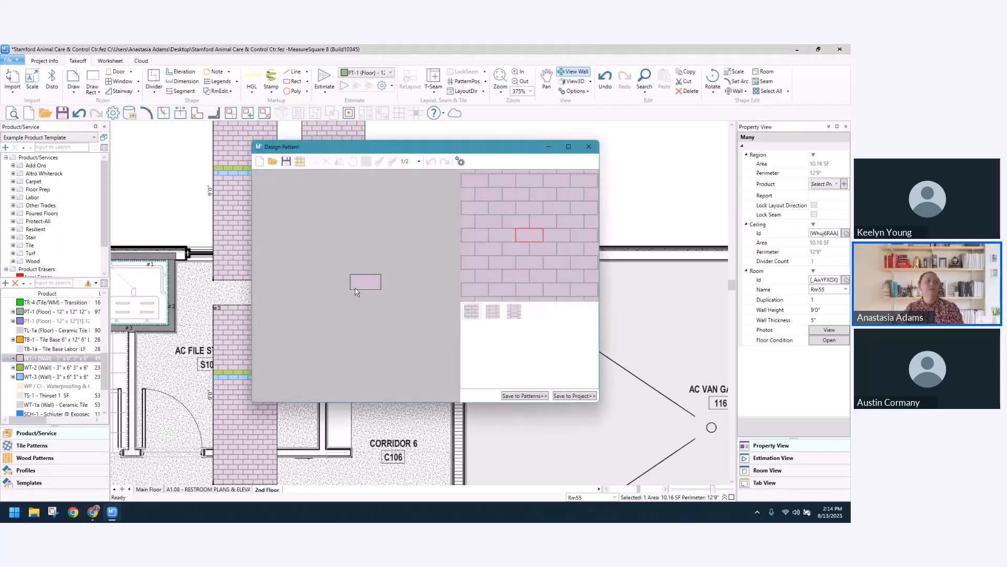
{"action": "middle_click_drag", "start_coordinate": [383, 291], "coordinate": [384, 294]}
{"action": "left_click", "coordinate": [372, 294]}
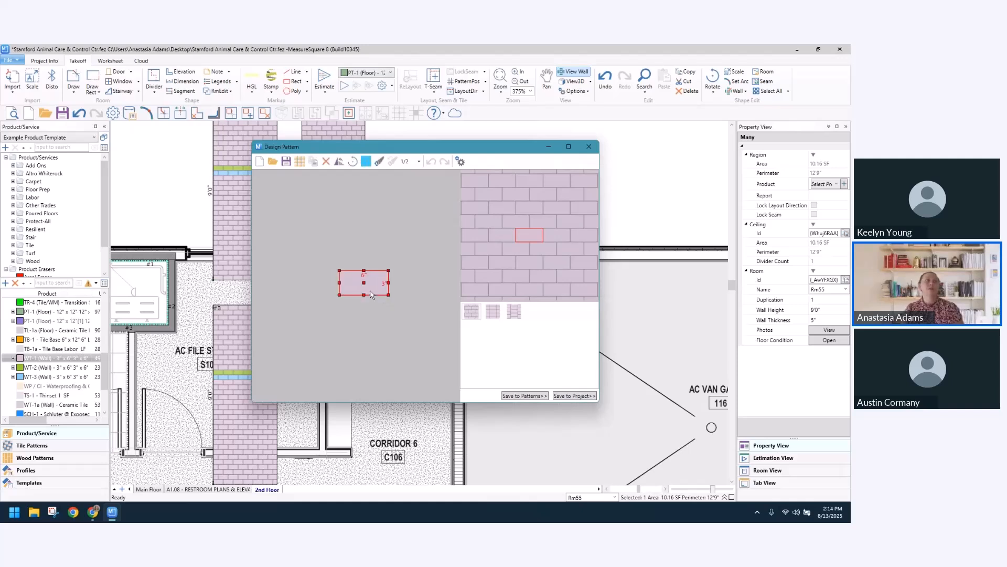
{"action": "left_click", "coordinate": [315, 162]}
{"action": "left_click", "coordinate": [353, 161]}
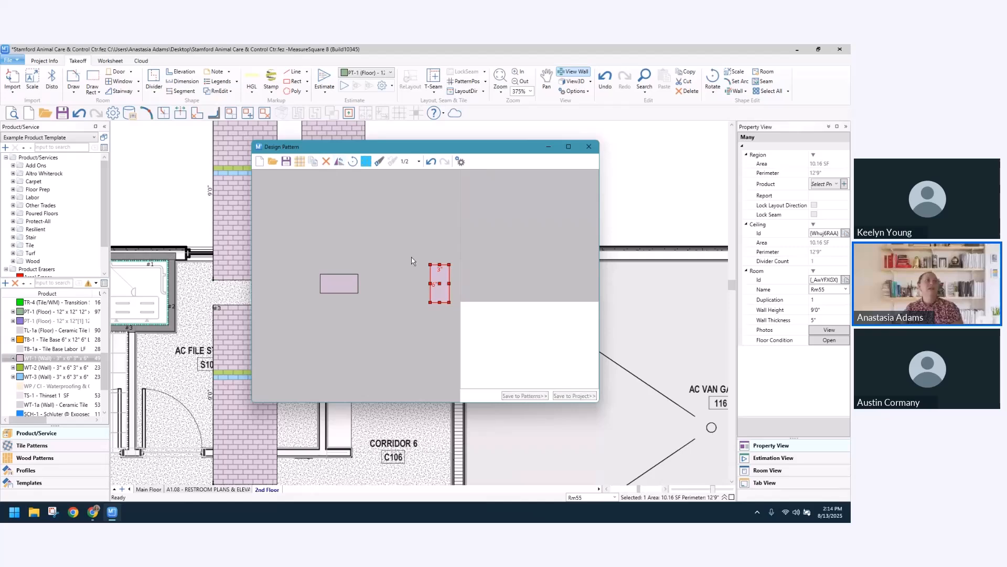
{"action": "left_click_drag", "start_coordinate": [430, 268], "coordinate": [359, 278]}
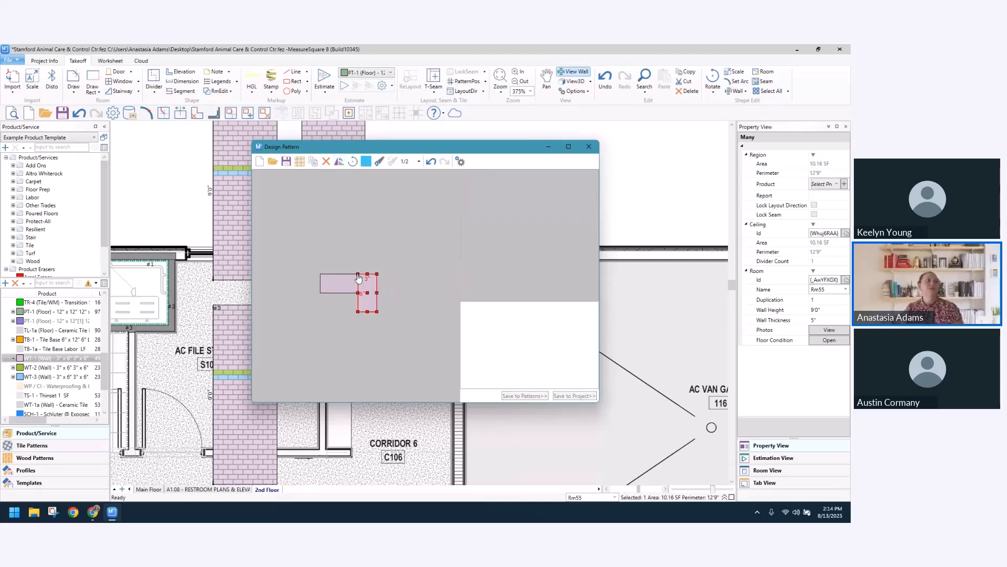
- Save the designed pattern to the project as "WT-1 - Herringbone" and apply it to the R103 shower ceiling's top view
{"action": "left_click", "coordinate": [573, 396]}
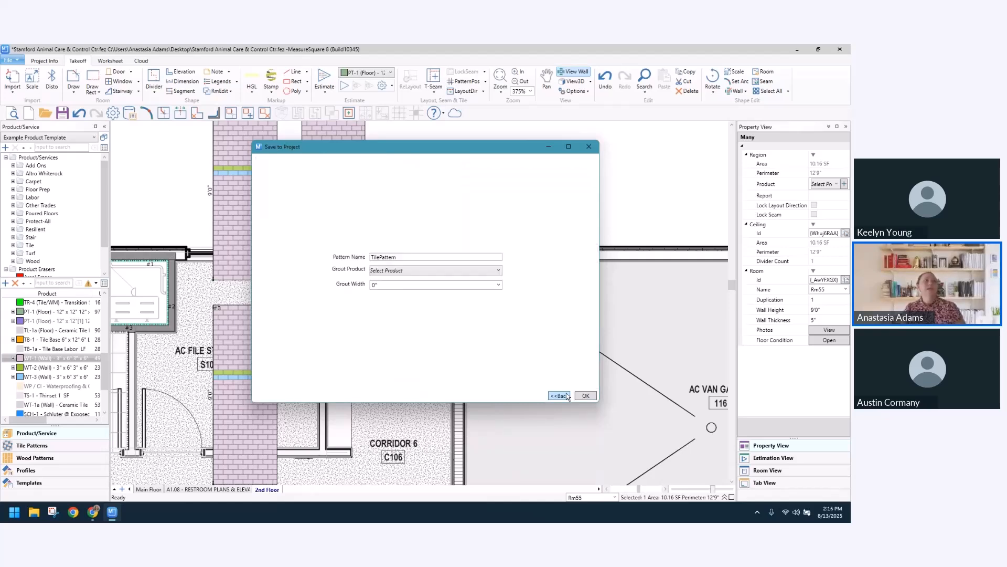
{"action": "left_click_drag", "start_coordinate": [433, 254], "coordinate": [366, 259]}
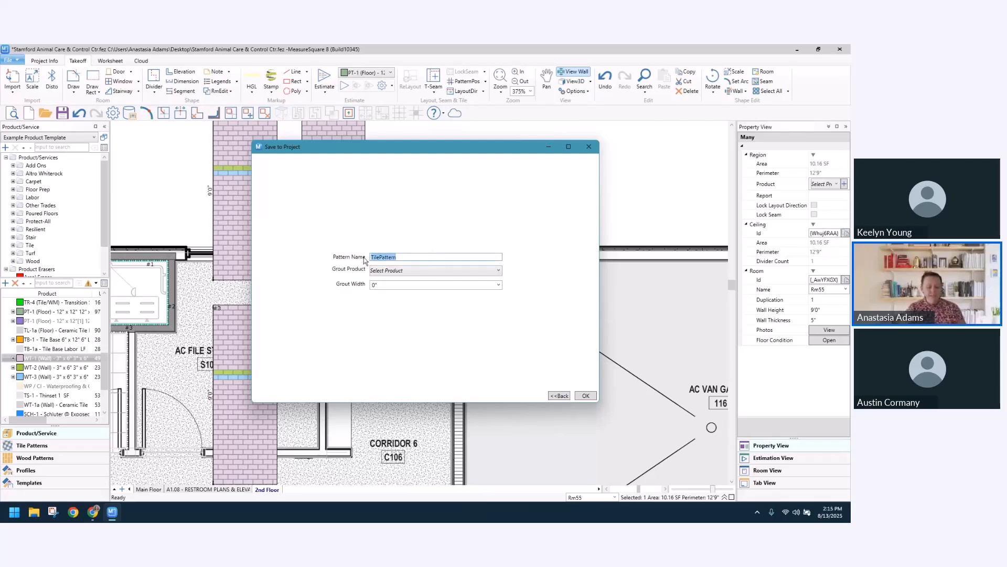
{"action": "type", "text": "WT-1 -"}
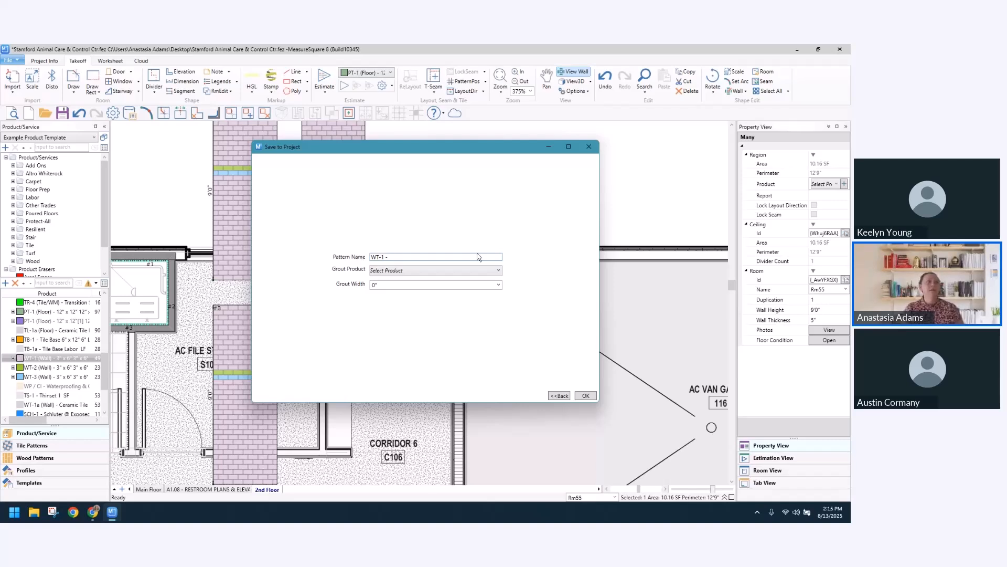
{"action": "type", "text": "Herringbone"}
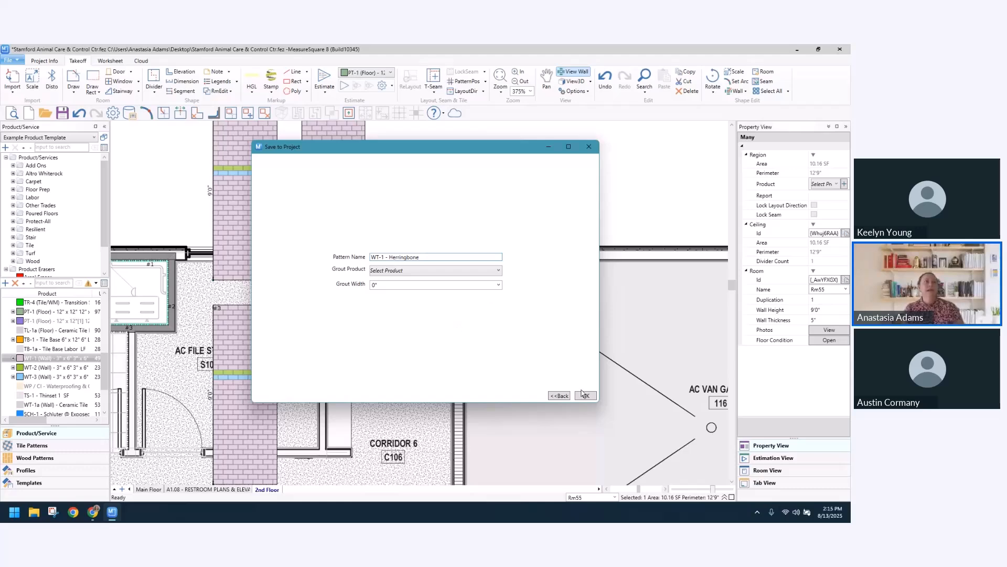
{"action": "key", "text": "Return"}
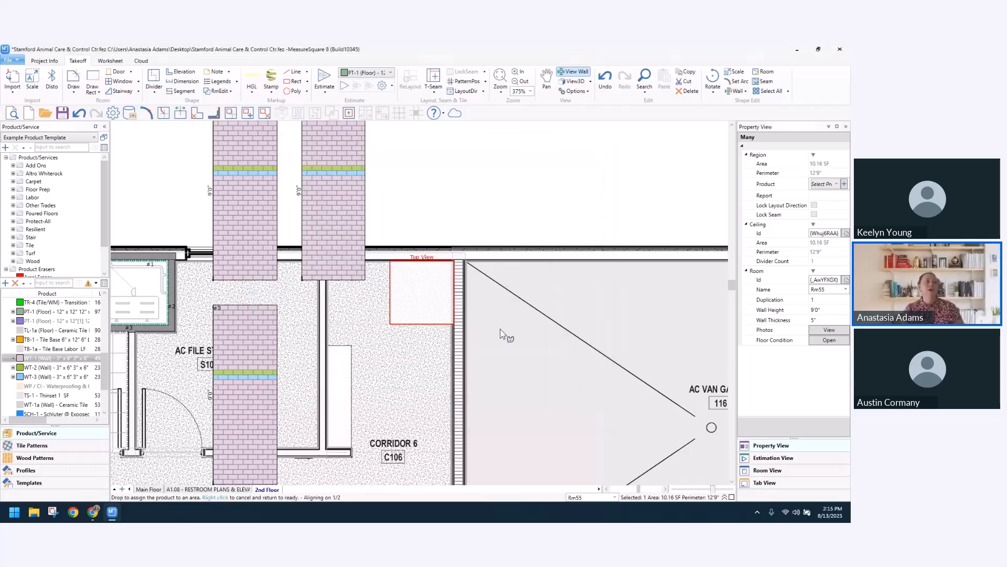
{"action": "left_click", "coordinate": [433, 311]}
{"action": "right_click", "coordinate": [433, 307]}
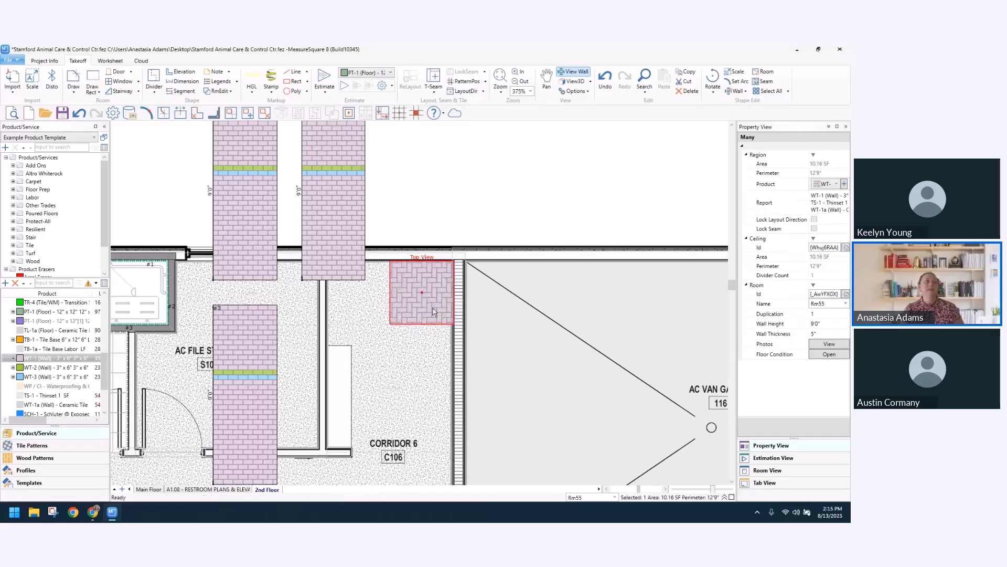
- Inspect the R103 shower area in 3D, orbiting to examine the herringbone ceiling and tiled walls, and return to the plan
{"action": "scroll", "coordinate": [433, 308], "scroll_direction": "down", "scroll_amount": 3}
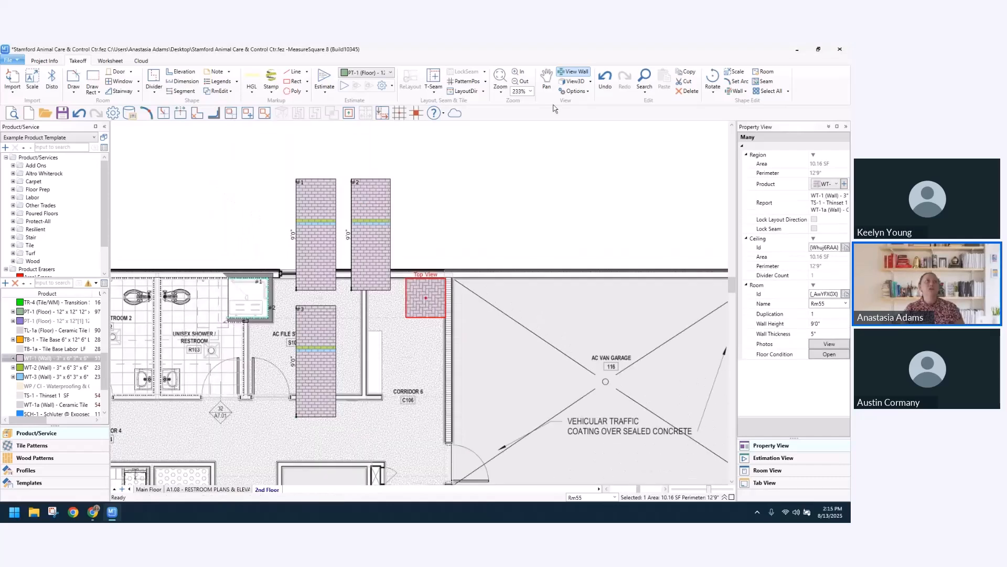
{"action": "left_click", "coordinate": [573, 81]}
{"action": "left_click_drag", "start_coordinate": [409, 298], "coordinate": [428, 201]}
{"action": "left_click_drag", "start_coordinate": [401, 303], "coordinate": [466, 406]}
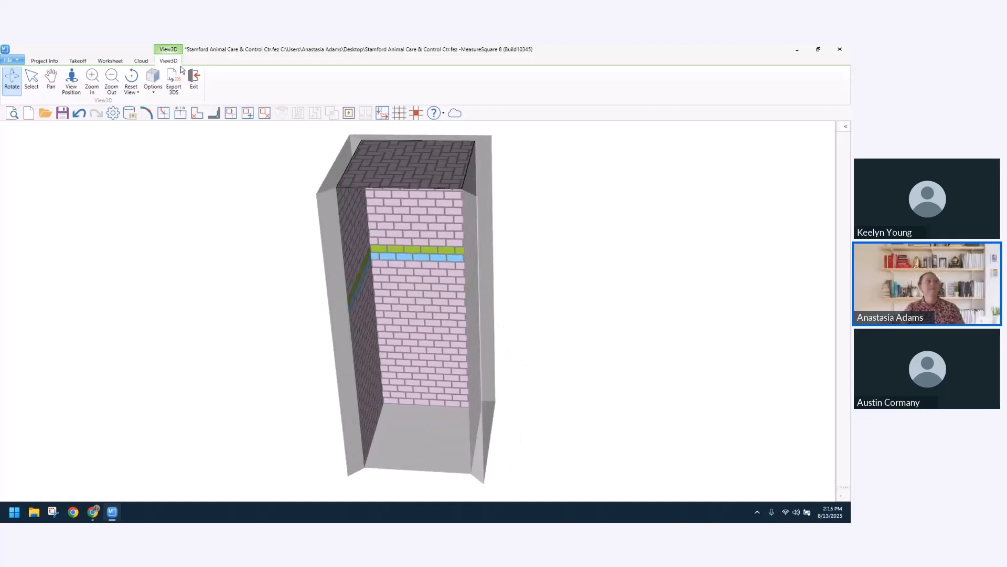
{"action": "left_click", "coordinate": [192, 78]}
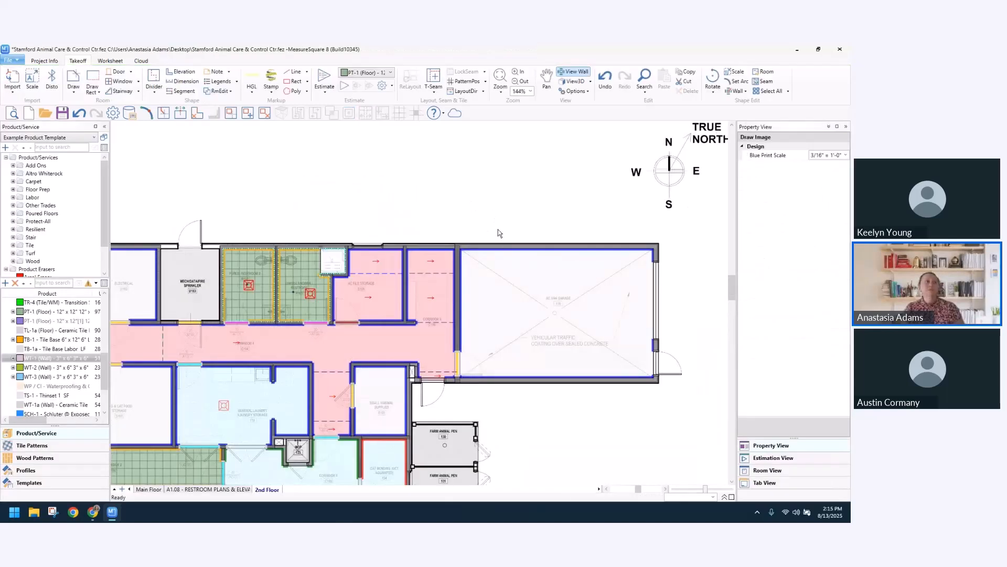
- Select all rooms on the plan that have the RS-1 - Resinous Epoxy product applied
{"action": "scroll", "coordinate": [499, 229], "scroll_direction": "down", "scroll_amount": 3}
{"action": "scroll", "coordinate": [411, 338], "scroll_direction": "down", "scroll_amount": 3}
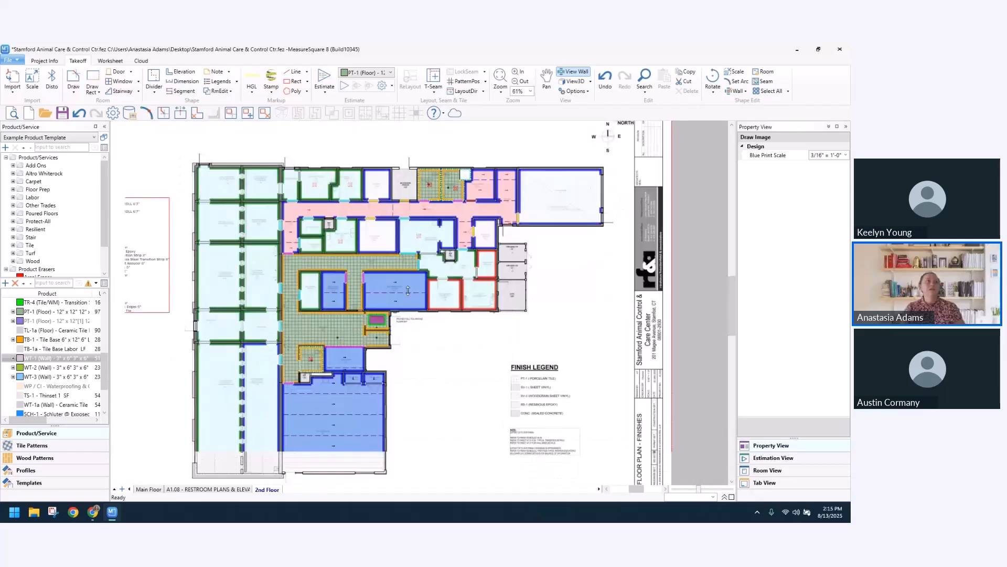
{"action": "mouse_move", "coordinate": [463, 366]}
{"action": "middle_mouse_down"}
{"action": "mouse_move", "coordinate": [481, 369]}
{"action": "mouse_move", "coordinate": [478, 355]}
{"action": "middle_mouse_up"}
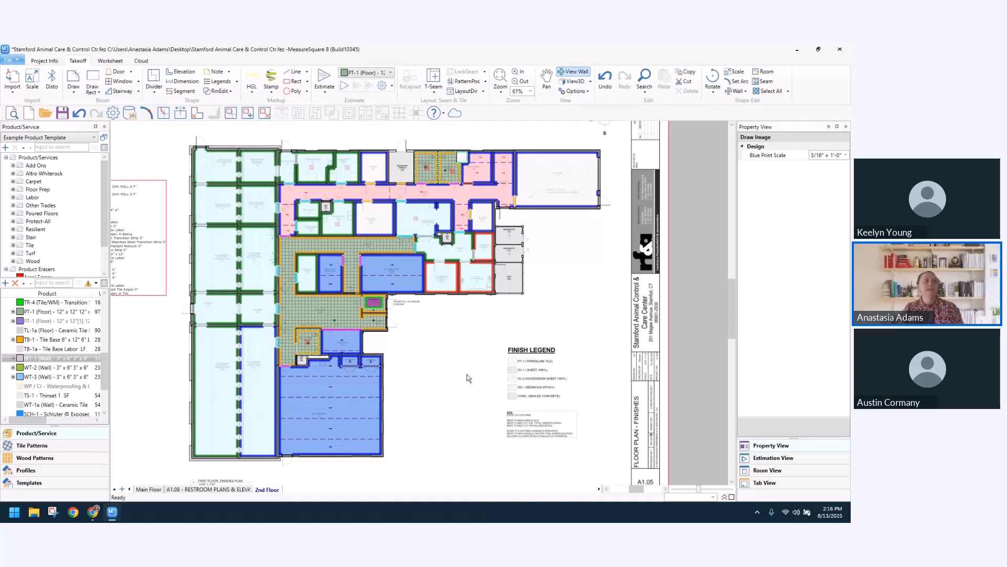
{"action": "middle_click_drag", "start_coordinate": [465, 391], "coordinate": [458, 385]}
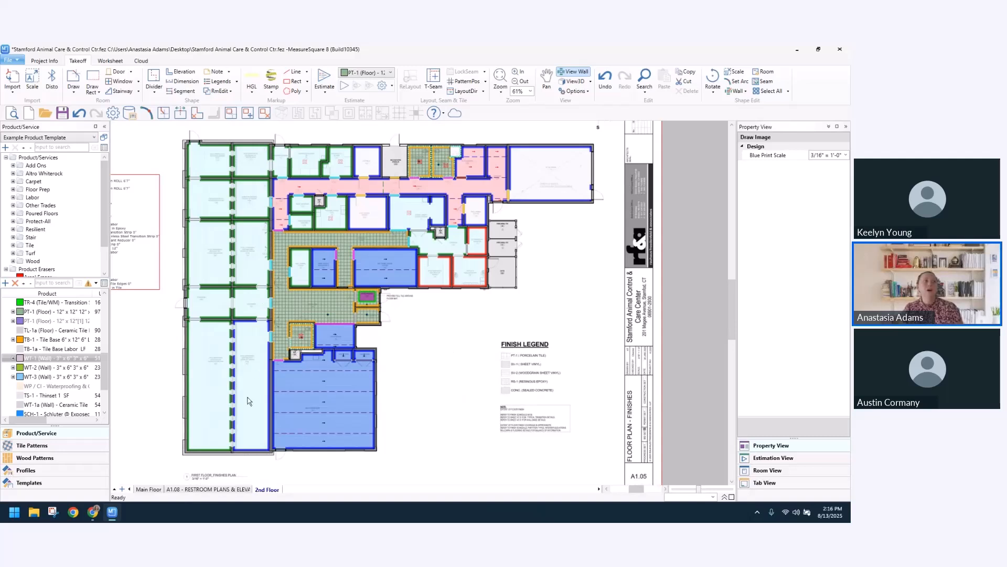
{"action": "mouse_move", "coordinate": [254, 387]}
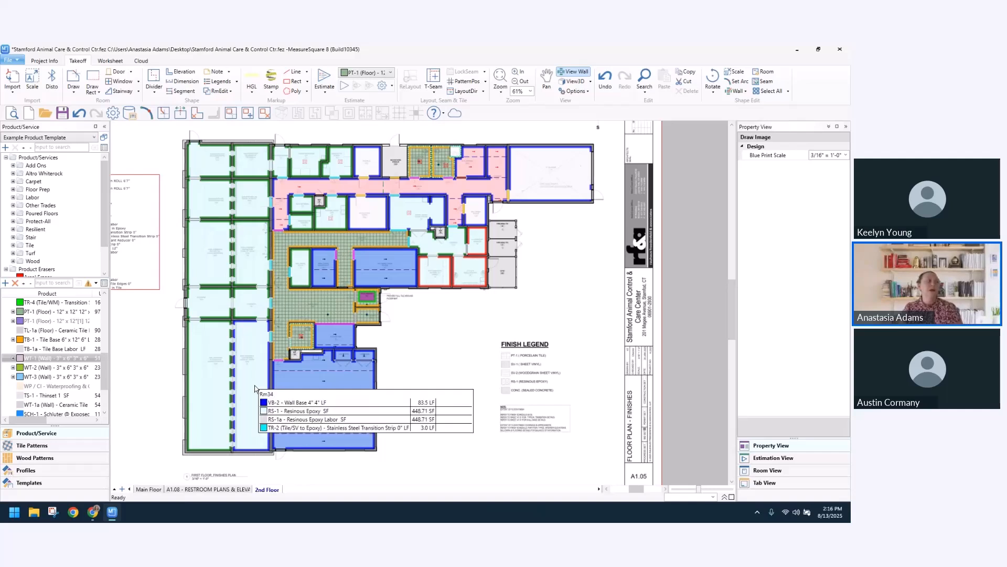
{"action": "scroll", "coordinate": [66, 387], "scroll_direction": "up", "scroll_amount": 4}
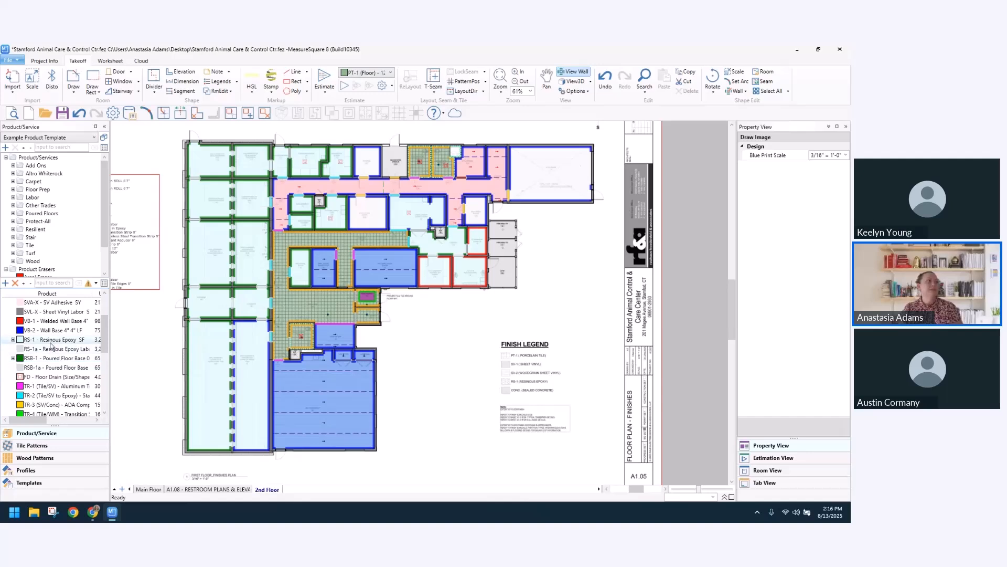
{"action": "mouse_move", "coordinate": [52, 344]}
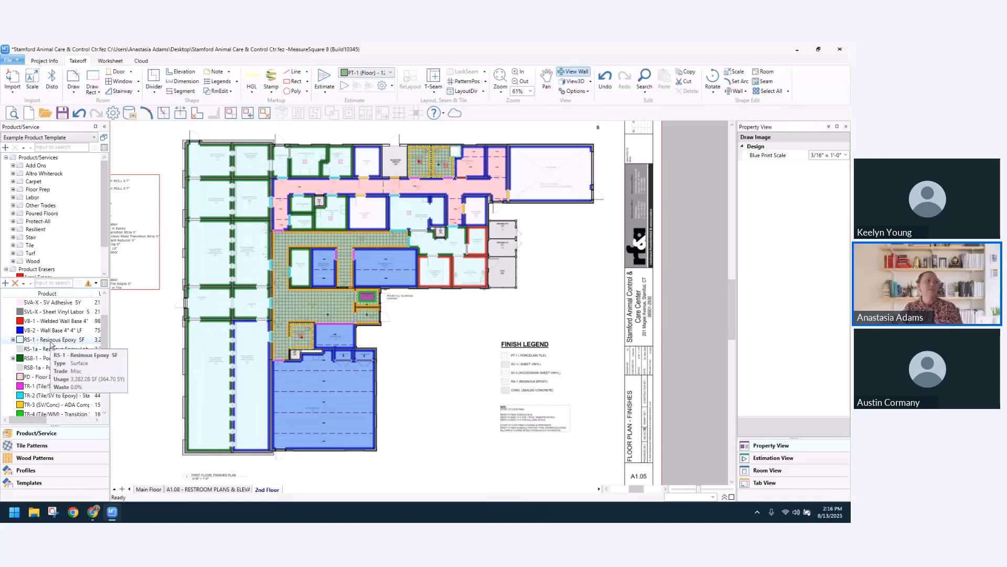
{"action": "left_click", "coordinate": [52, 340]}
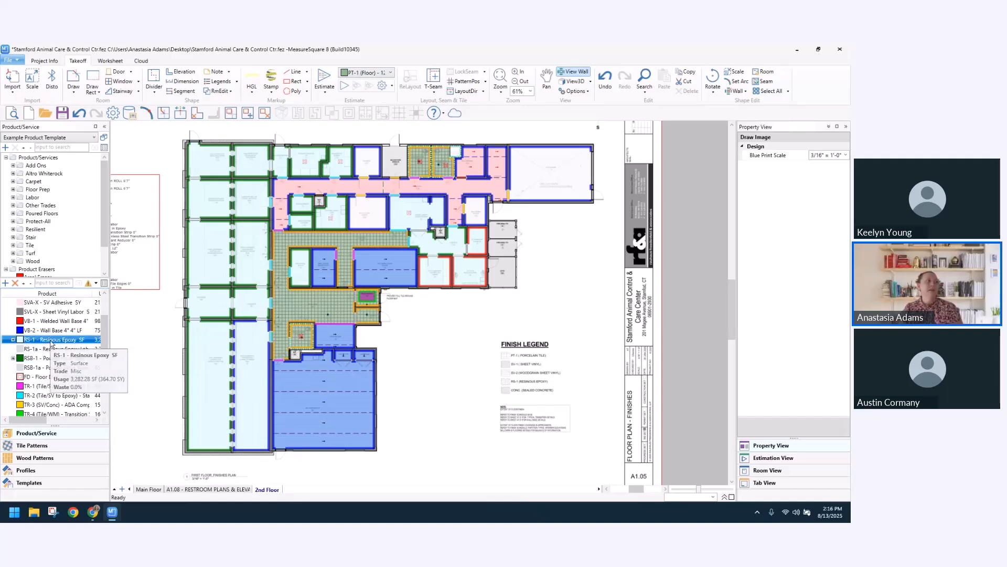
{"action": "right_click", "coordinate": [51, 343]}
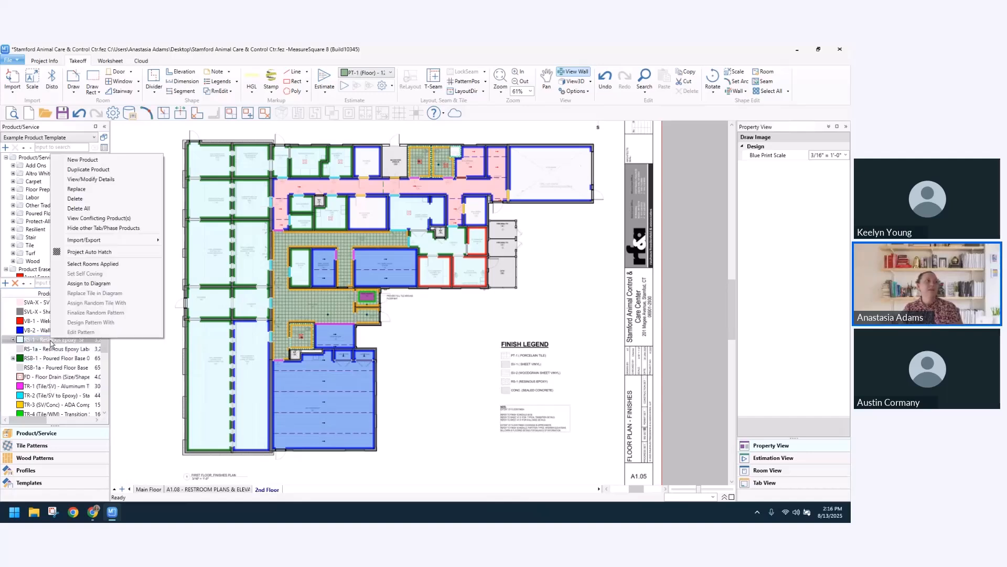
{"action": "left_click", "coordinate": [92, 264]}
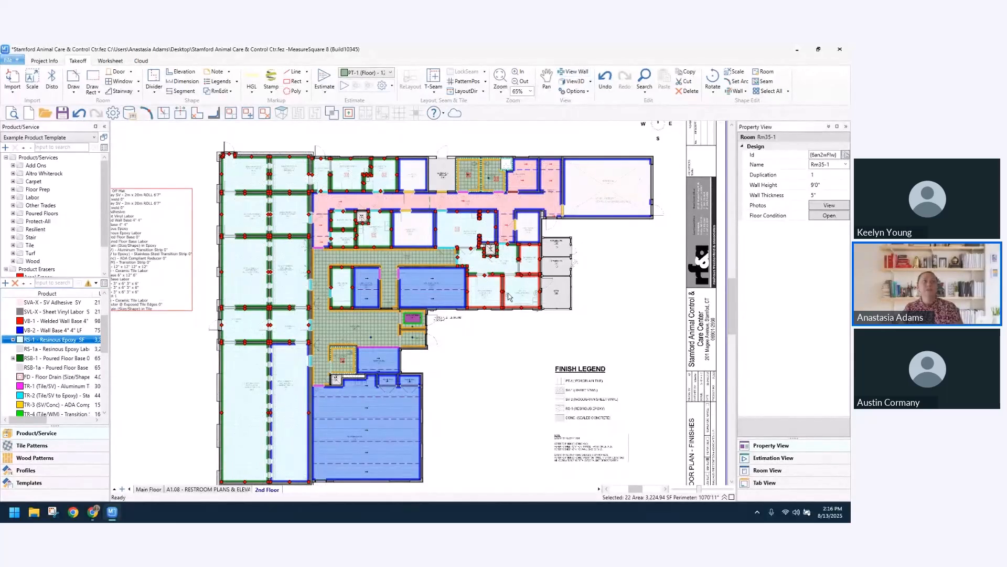
- Create a phase named "Epoxy" for the selected resinous epoxy rooms
{"action": "left_click", "coordinate": [465, 229]}
{"action": "right_click", "coordinate": [465, 231]}
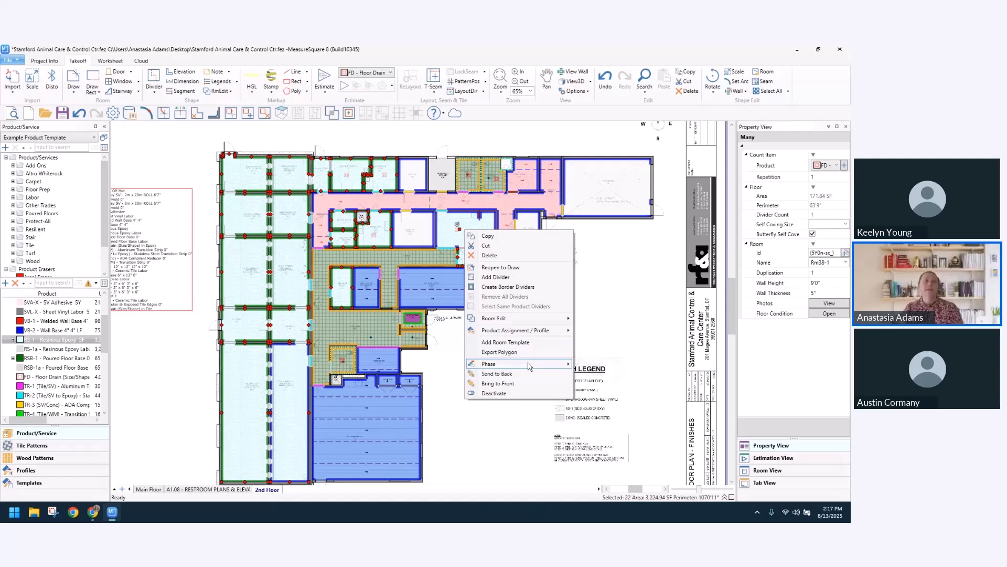
{"action": "mouse_move", "coordinate": [515, 366]}
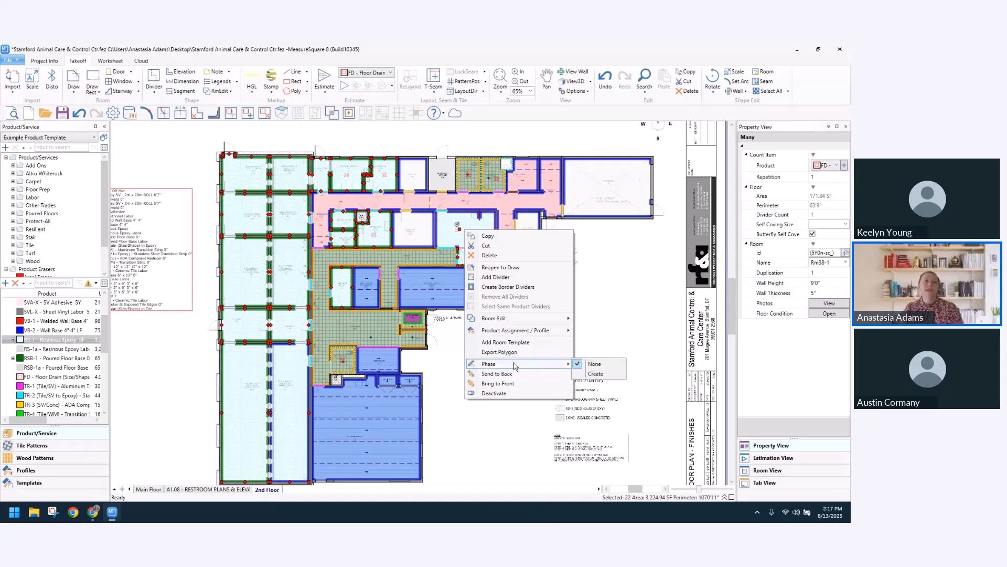
{"action": "left_click", "coordinate": [595, 374]}
{"action": "type", "text": "Epoxy"}
{"action": "key", "text": "Return"}
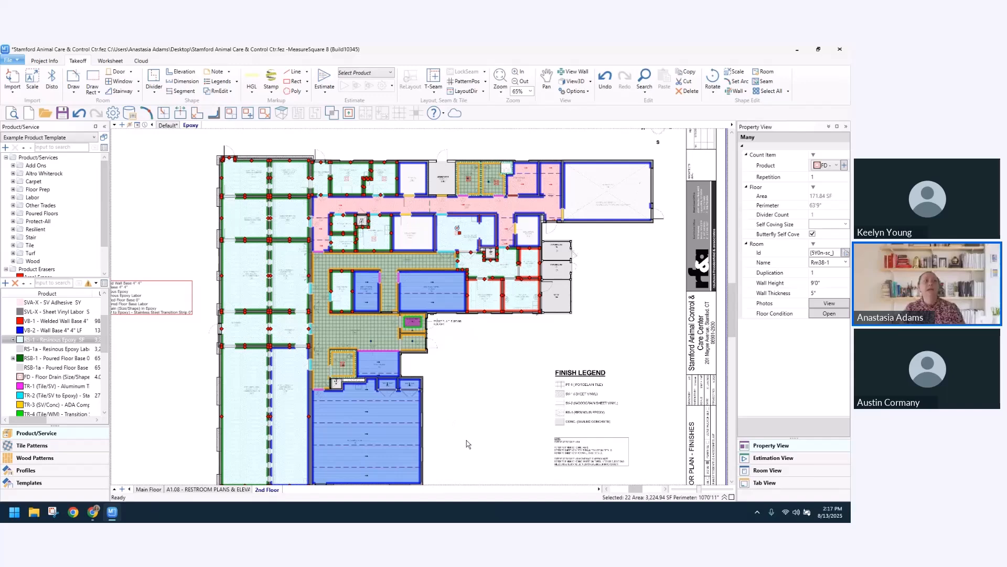
- Select all rooms that have the SV-1 - Flat Lay SV product applied
{"action": "scroll", "coordinate": [457, 422], "scroll_direction": "down", "scroll_amount": 2}
{"action": "middle_click_drag", "start_coordinate": [456, 419], "coordinate": [457, 423]}
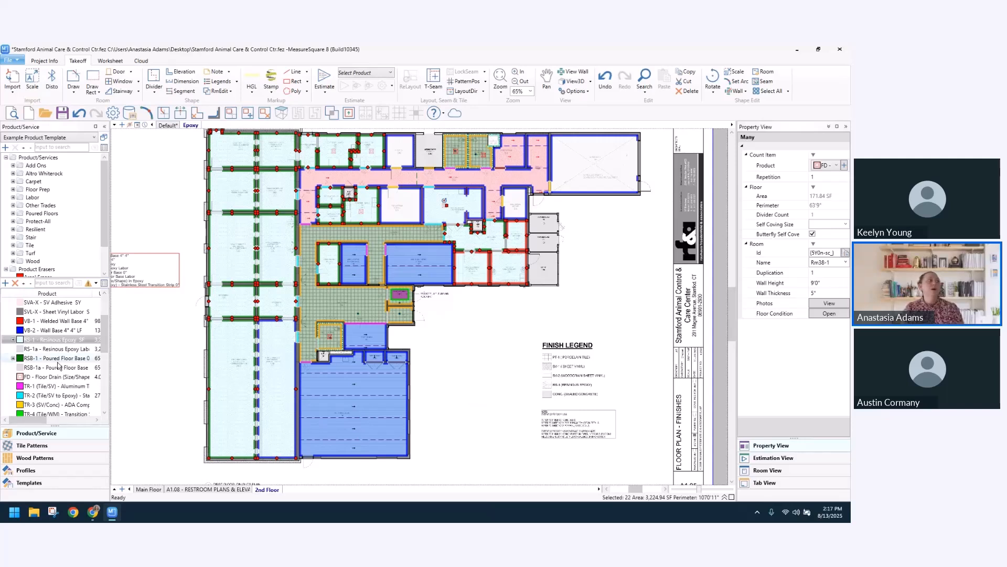
{"action": "scroll", "coordinate": [58, 366], "scroll_direction": "down", "scroll_amount": 1}
{"action": "scroll", "coordinate": [58, 366], "scroll_direction": "up", "scroll_amount": 2}
{"action": "scroll", "coordinate": [58, 366], "scroll_direction": "up", "scroll_amount": 1}
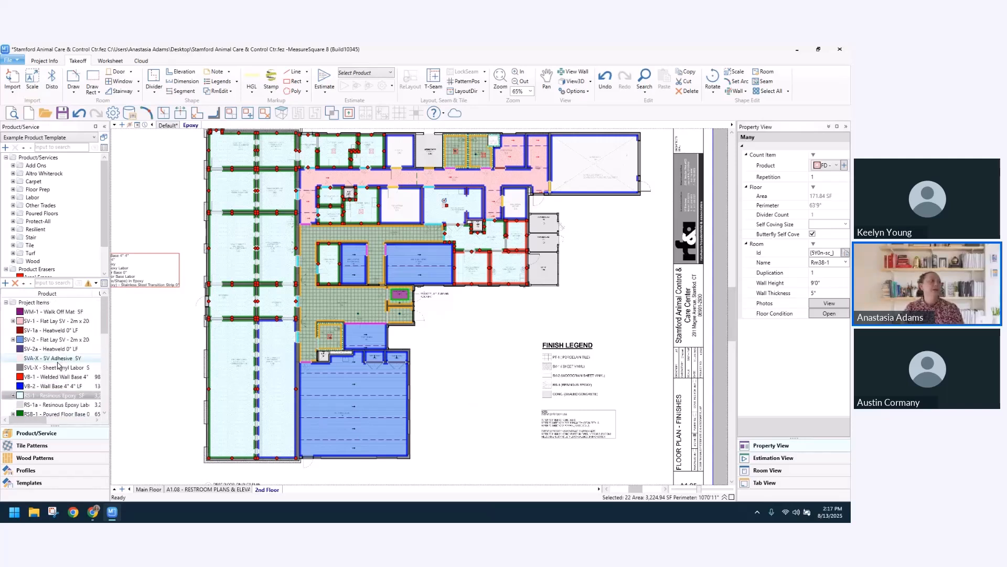
{"action": "left_click", "coordinate": [44, 321]}
{"action": "left_click", "coordinate": [42, 339]}
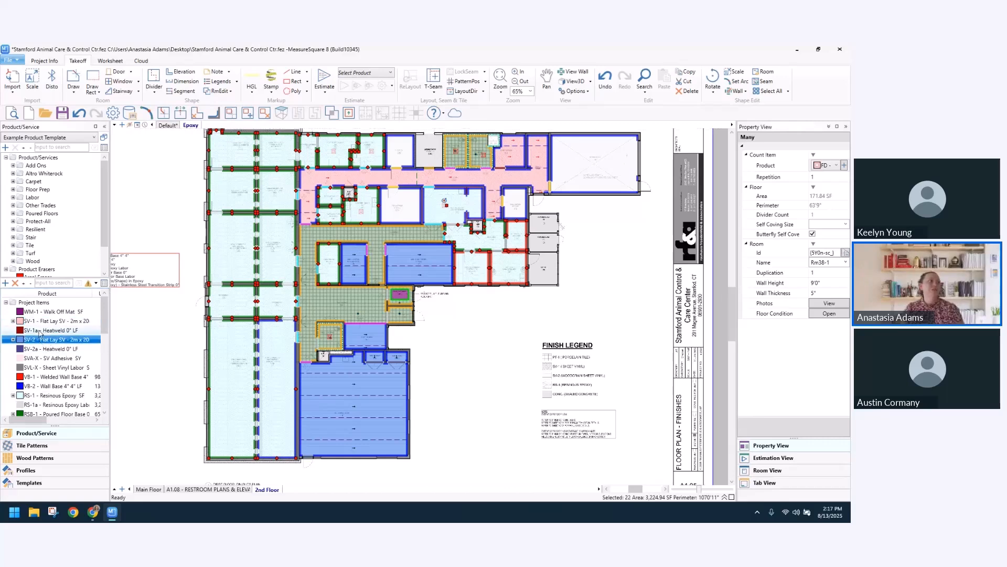
{"action": "left_click", "coordinate": [43, 321]}
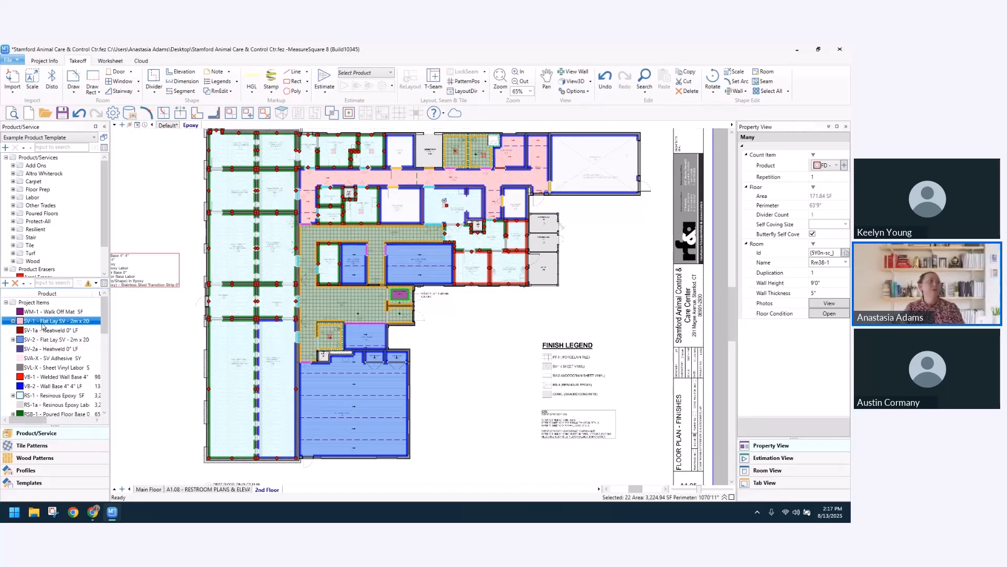
{"action": "right_click", "coordinate": [43, 325]}
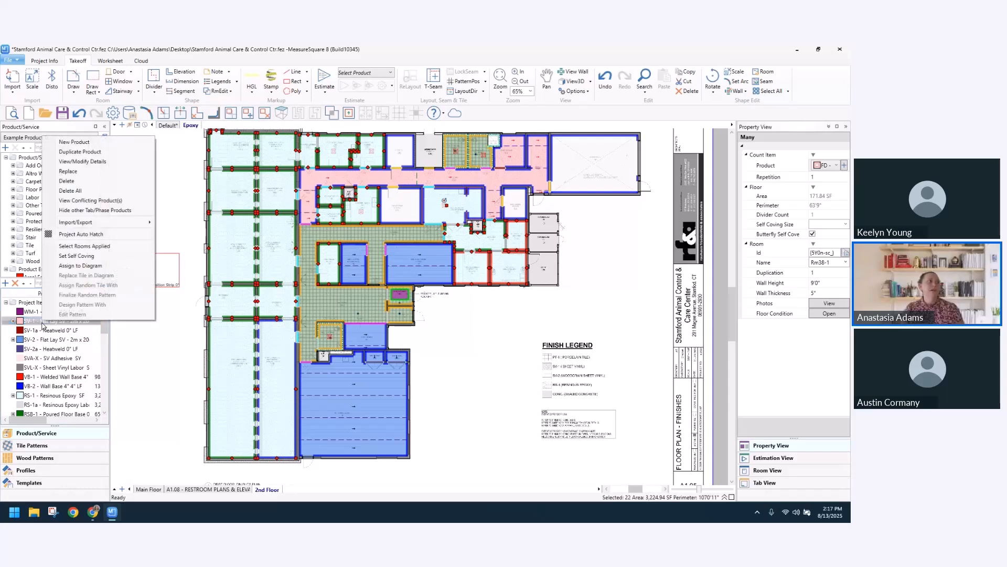
{"action": "left_click", "coordinate": [97, 246]}
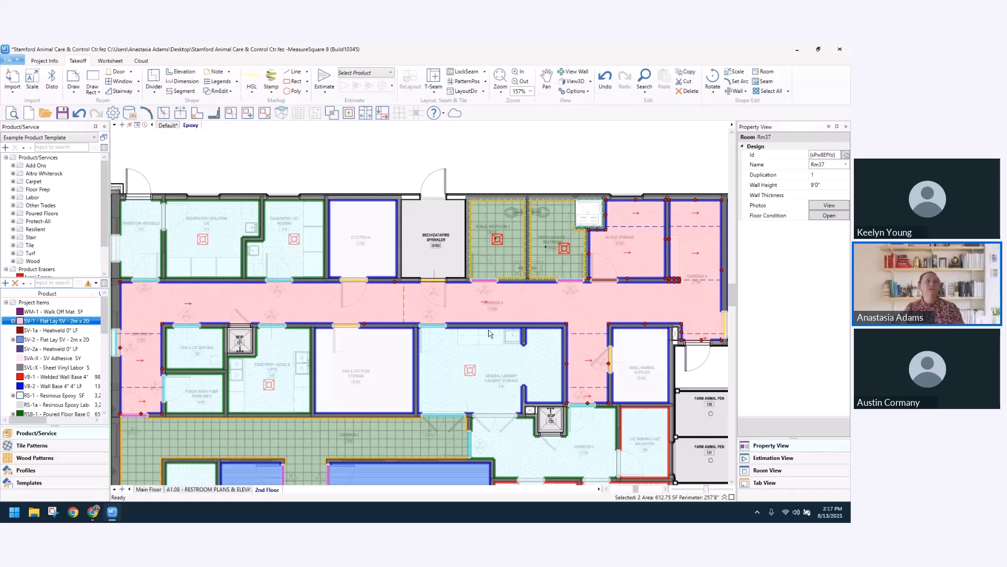
- Create a phase named "Sheet Vinyl" for the selected SV-1 rooms
{"action": "mouse_move", "coordinate": [573, 351]}
{"action": "right_click", "coordinate": [566, 305]}
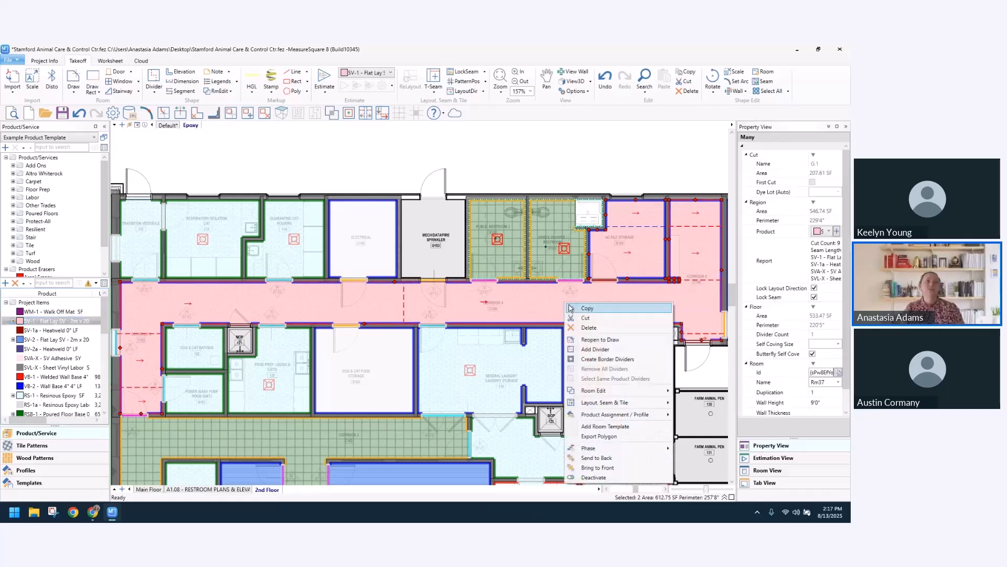
{"action": "mouse_move", "coordinate": [643, 448]}
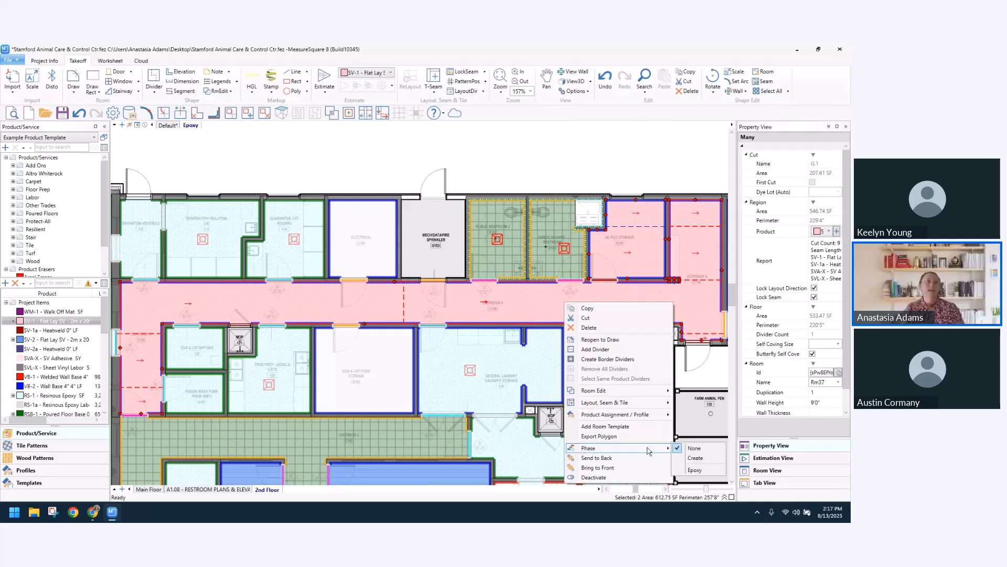
{"action": "left_click", "coordinate": [701, 457]}
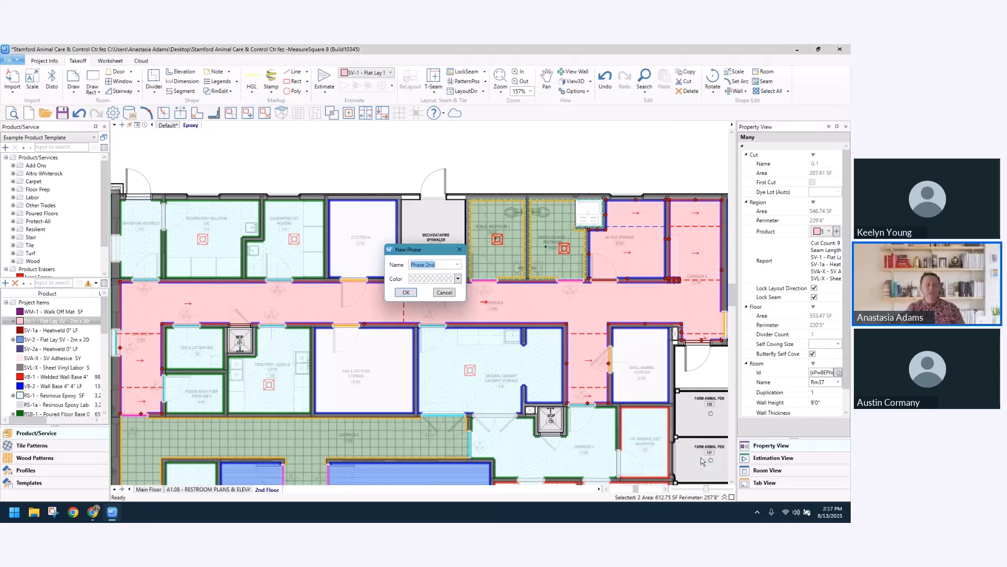
{"action": "type", "text": "Sheet Vinyl"}
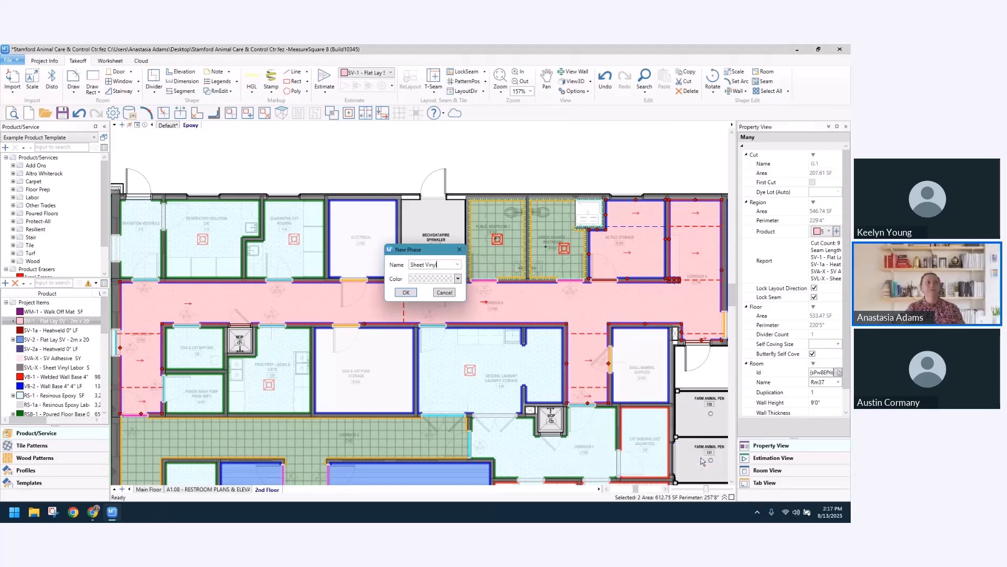
{"action": "key", "text": "Return"}
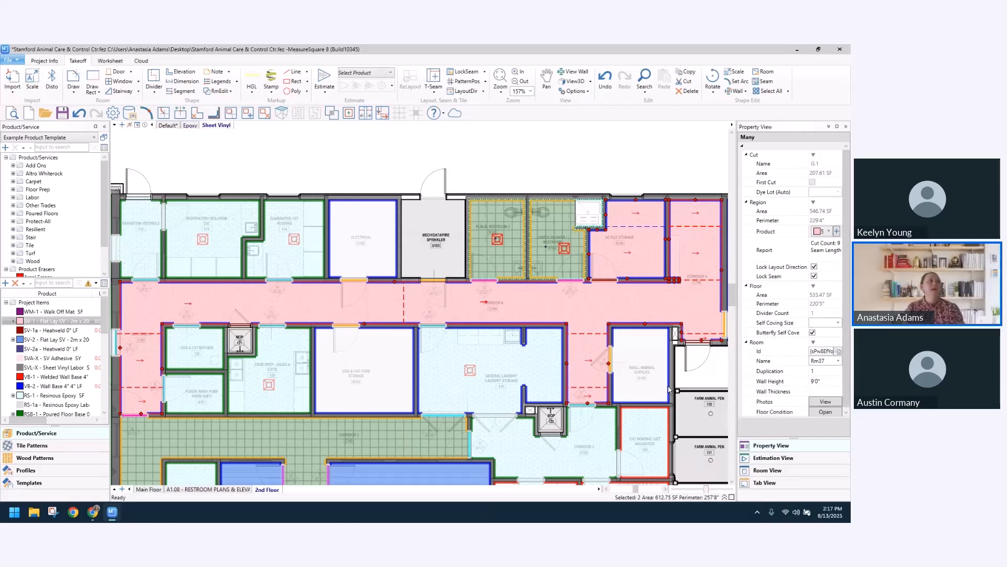
- Select all rooms with the SV-2 - Flat Lay SV product applied and assign them to the existing Sheet Vinyl phase
{"action": "scroll", "coordinate": [460, 332], "scroll_direction": "down", "scroll_amount": 5}
{"action": "middle_click_drag", "start_coordinate": [500, 464], "coordinate": [479, 332]}
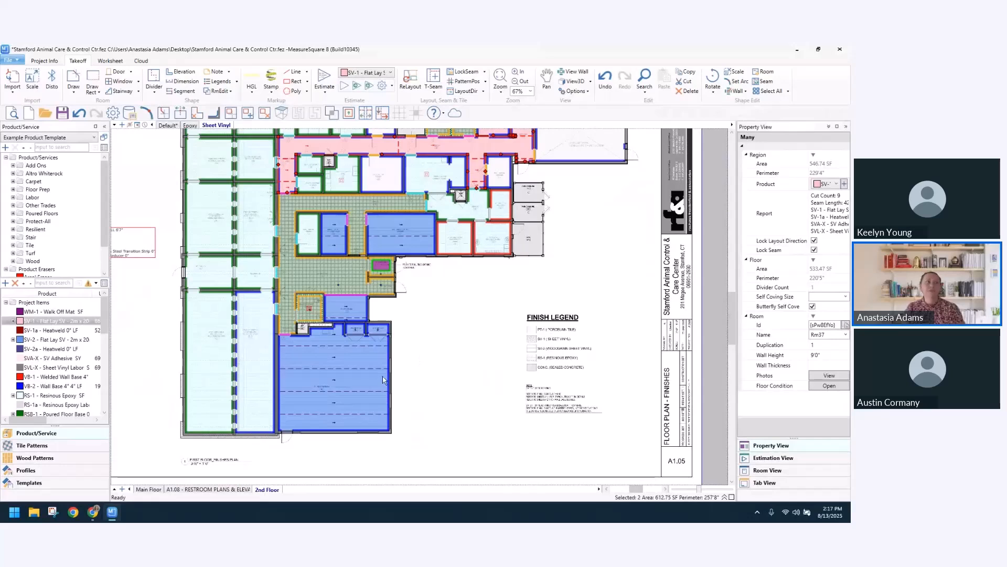
{"action": "mouse_move", "coordinate": [383, 379]}
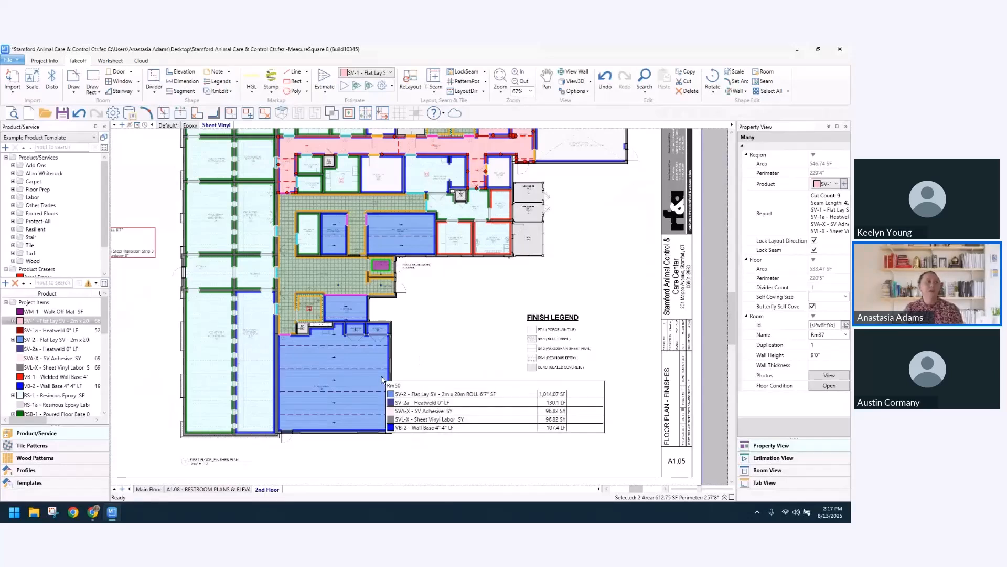
{"action": "right_click", "coordinate": [52, 340]}
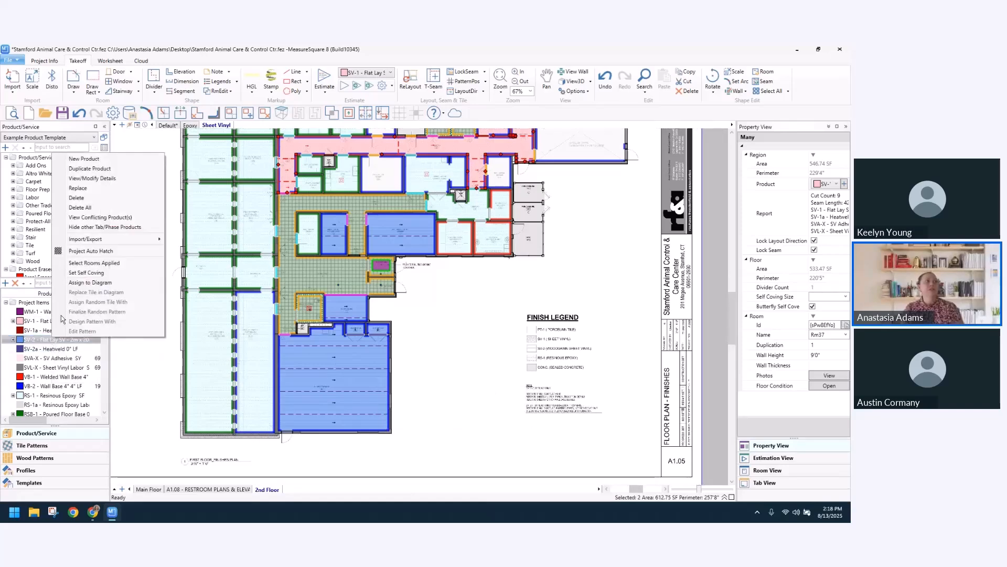
{"action": "left_click", "coordinate": [87, 264]}
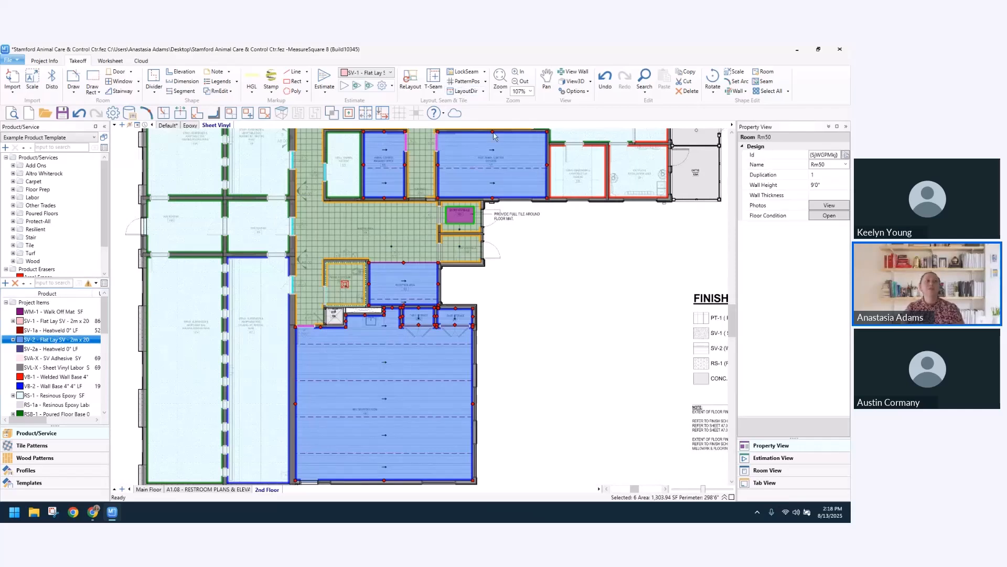
{"action": "left_click", "coordinate": [398, 363]}
{"action": "right_click", "coordinate": [398, 365]}
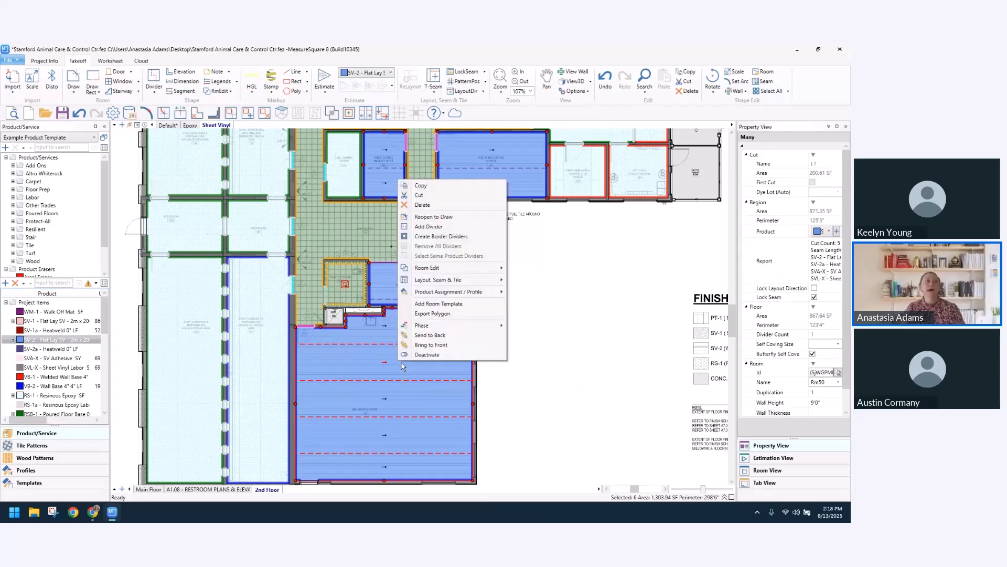
{"action": "mouse_move", "coordinate": [431, 328]}
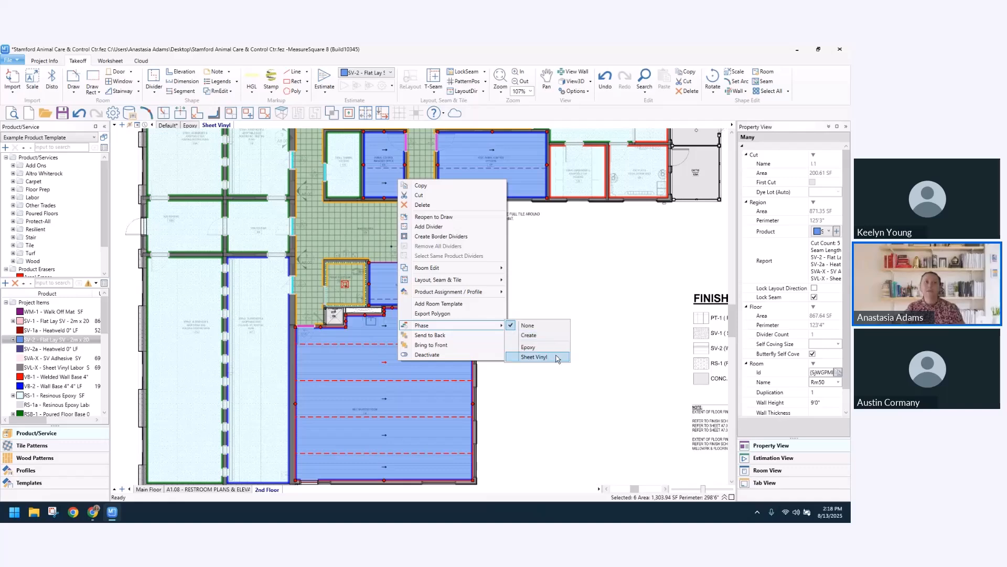
{"action": "left_click", "coordinate": [534, 357]}
{"action": "scroll", "coordinate": [557, 359], "scroll_direction": "down", "scroll_amount": 1}
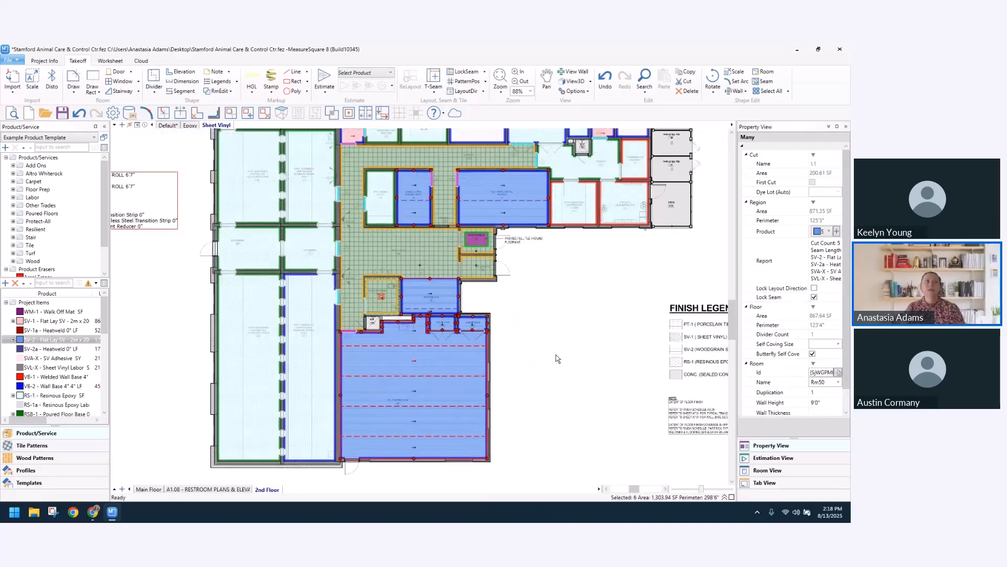
{"action": "scroll", "coordinate": [558, 359], "scroll_direction": "down", "scroll_amount": 2}
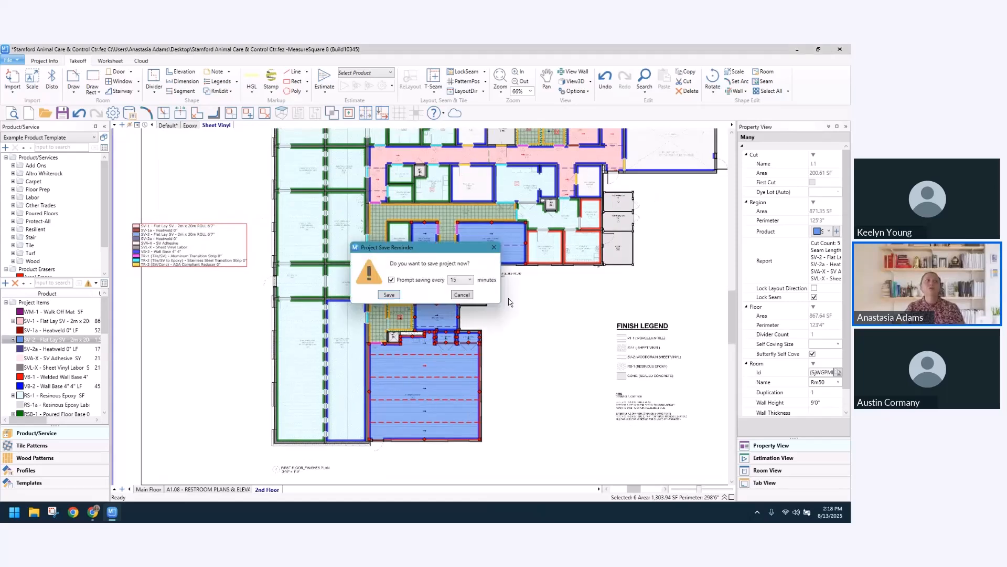
- Save the project and clear the room selection on the plan
{"action": "key", "text": "Return"}
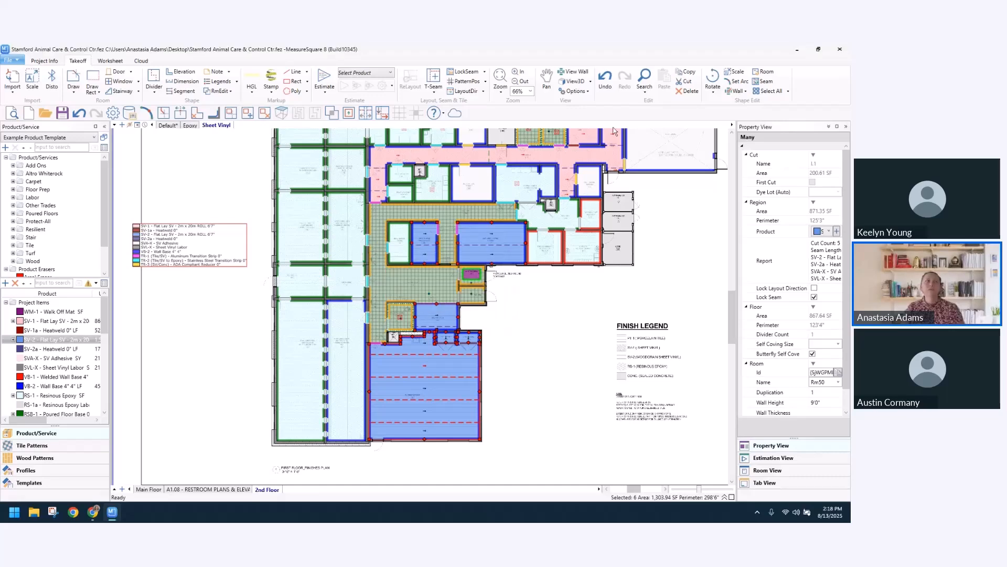
{"action": "middle_click_drag", "start_coordinate": [569, 302], "coordinate": [535, 330]}
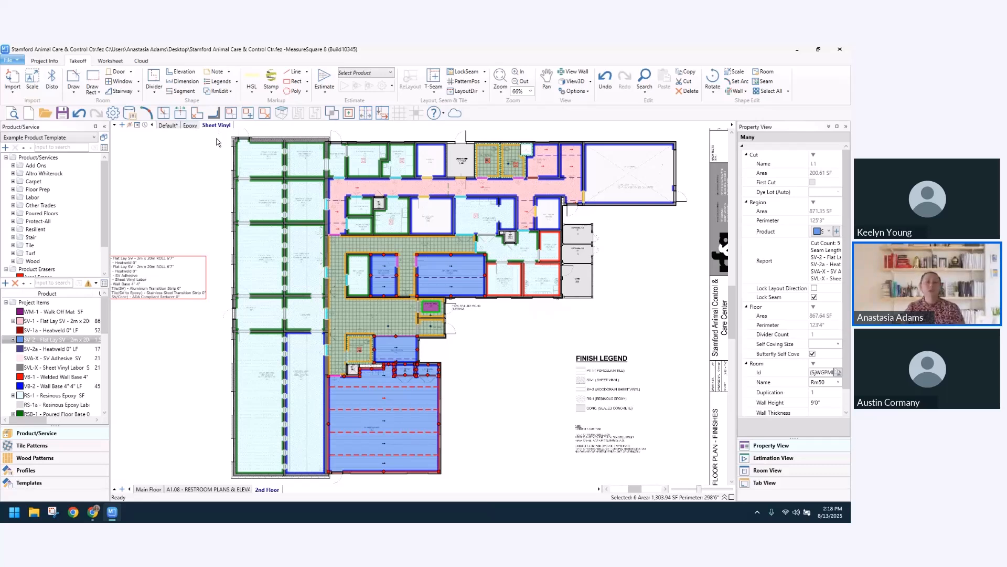
{"action": "left_click", "coordinate": [214, 190]}
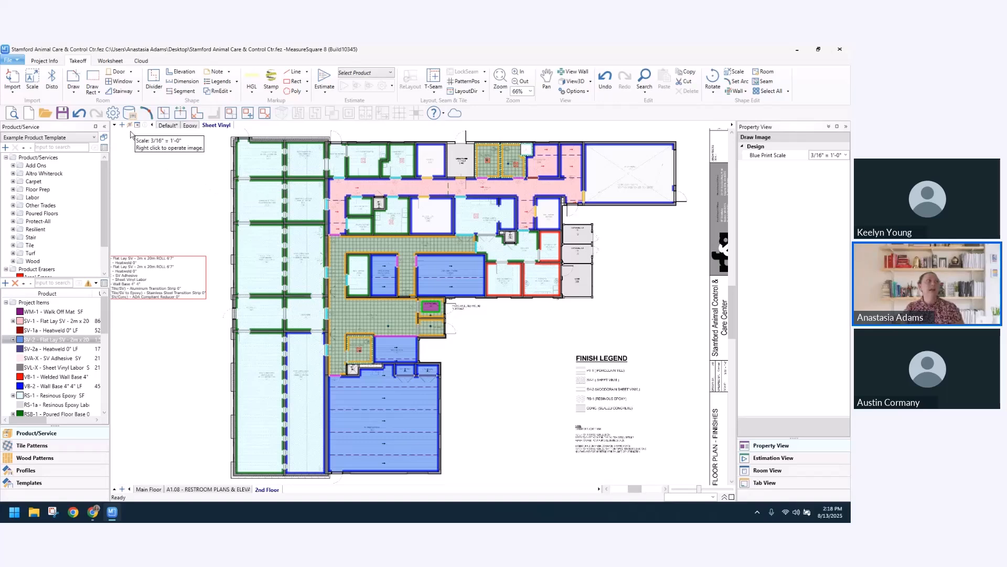
- Isolate the Sheet Vinyl phase and the Epoxy phase on the plan in turn, and show all phases together again
{"action": "key", "text": "ctrl"}
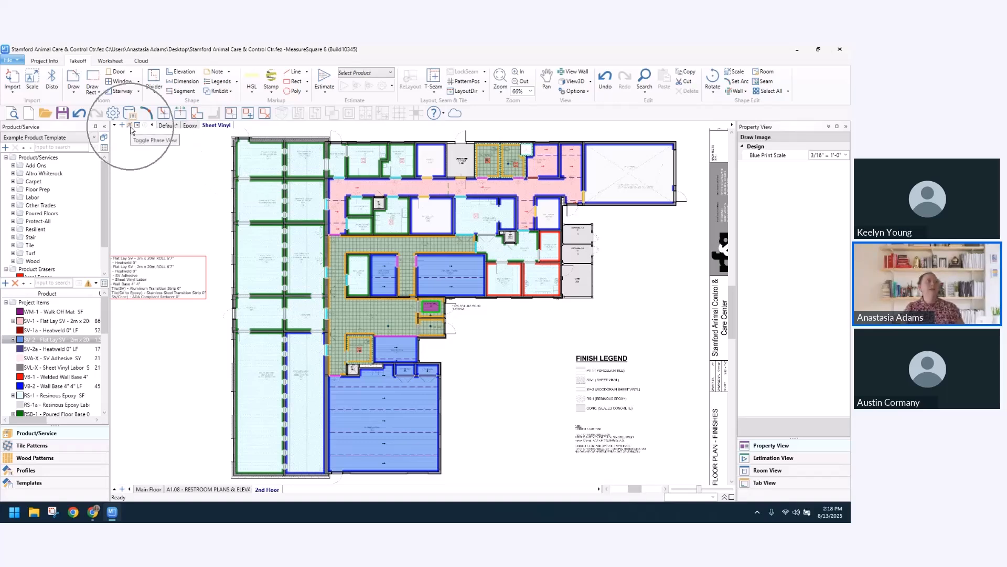
{"action": "key", "text": "ctrl"}
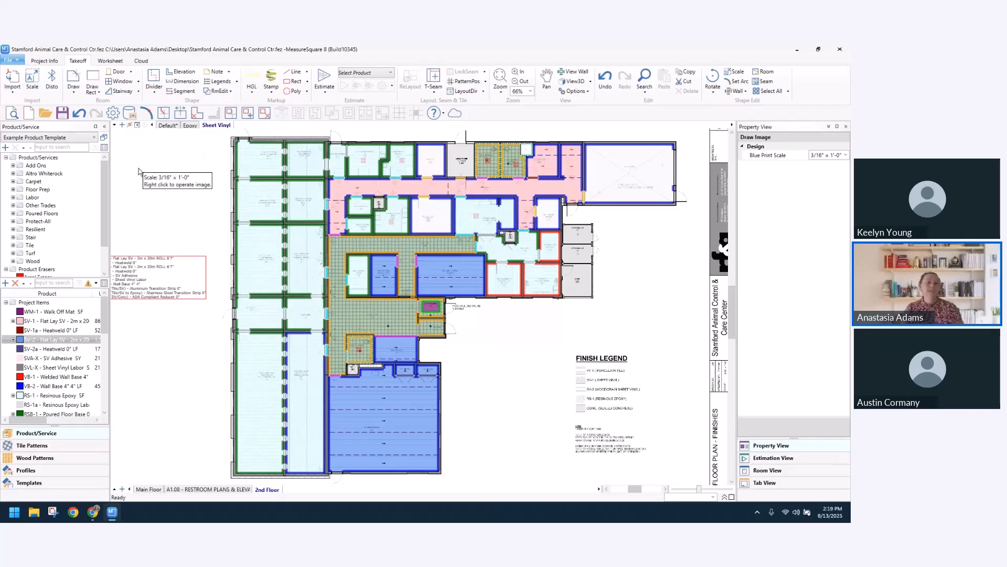
{"action": "left_click", "coordinate": [130, 127]}
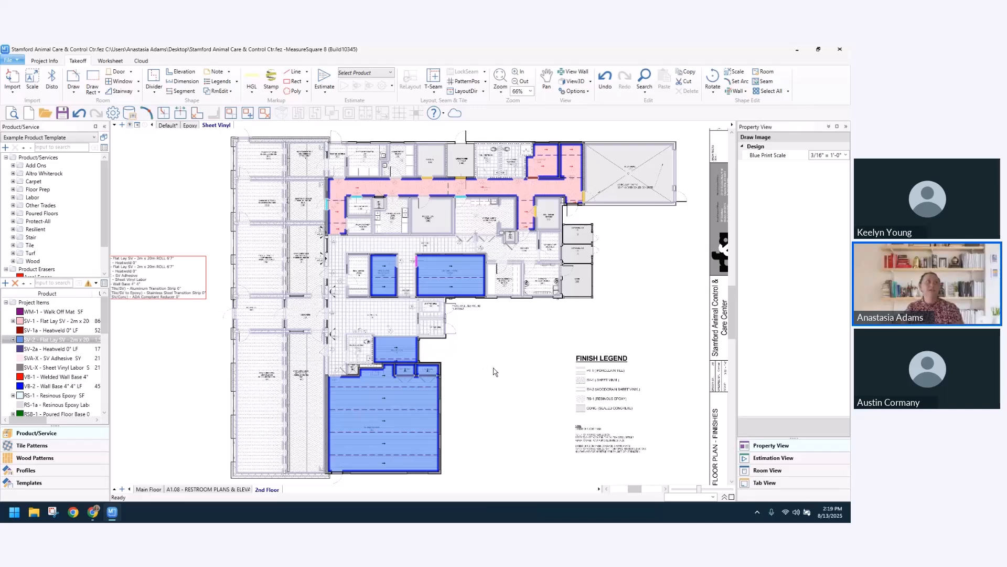
{"action": "left_click", "coordinate": [191, 126]}
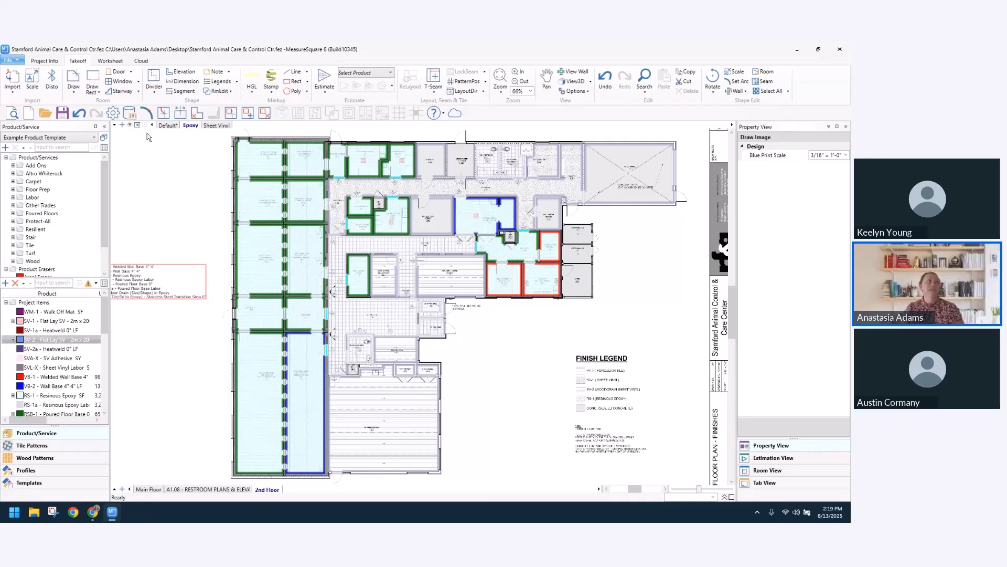
{"action": "left_click", "coordinate": [132, 128]}
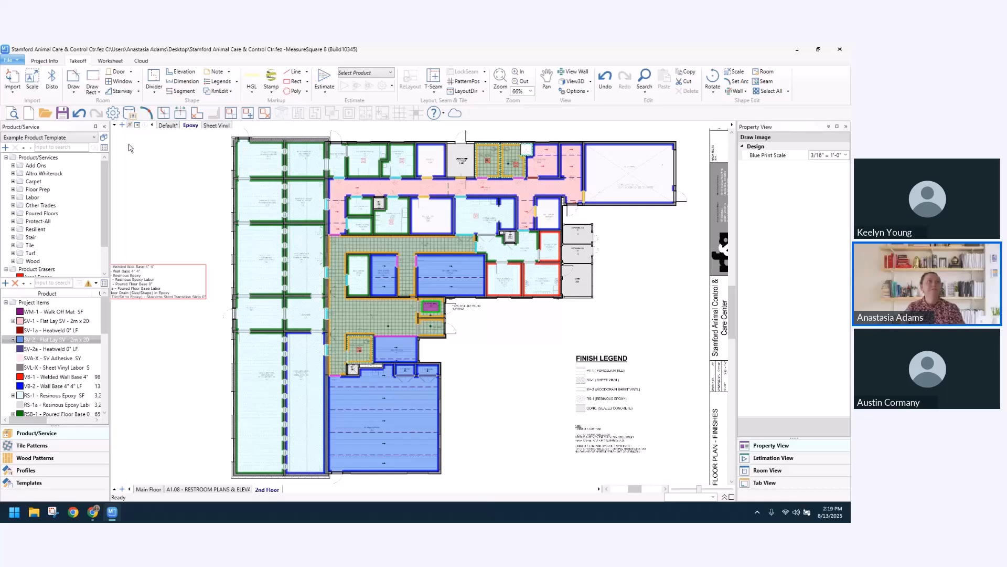
{"action": "mouse_move", "coordinate": [169, 211]}
{"action": "middle_mouse_down"}
{"action": "mouse_move", "coordinate": [170, 192]}
{"action": "mouse_move", "coordinate": [166, 204]}
{"action": "middle_mouse_up"}
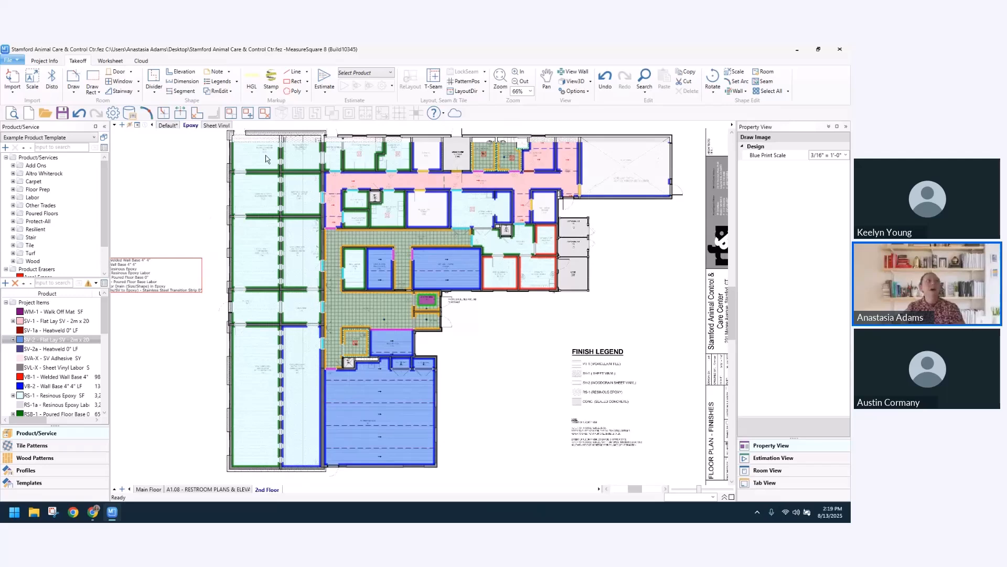
- Display the Default phase to examine which rooms are not yet assigned to a named phase
{"action": "left_click", "coordinate": [168, 125]}
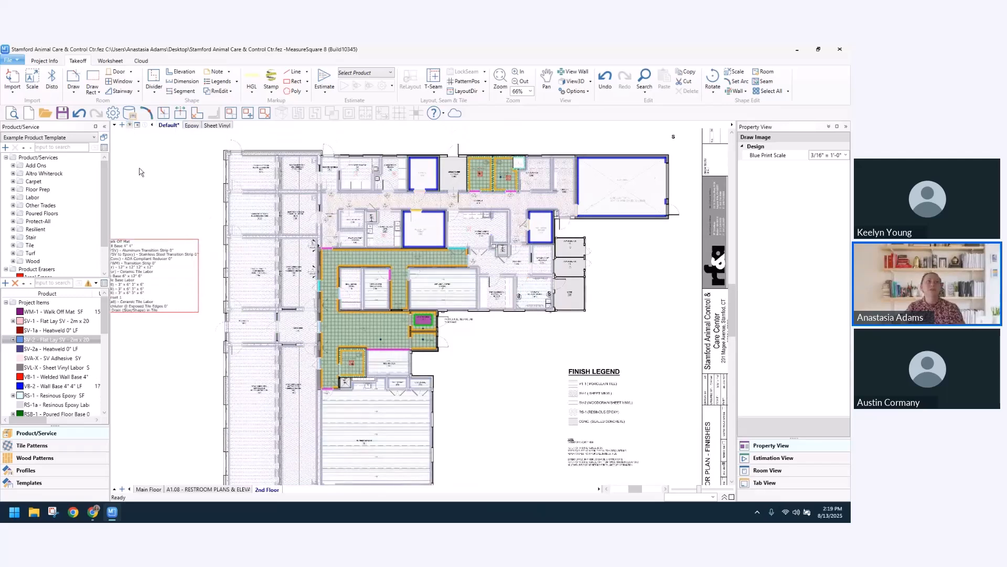
{"action": "scroll", "coordinate": [127, 193], "scroll_direction": "down", "scroll_amount": 1}
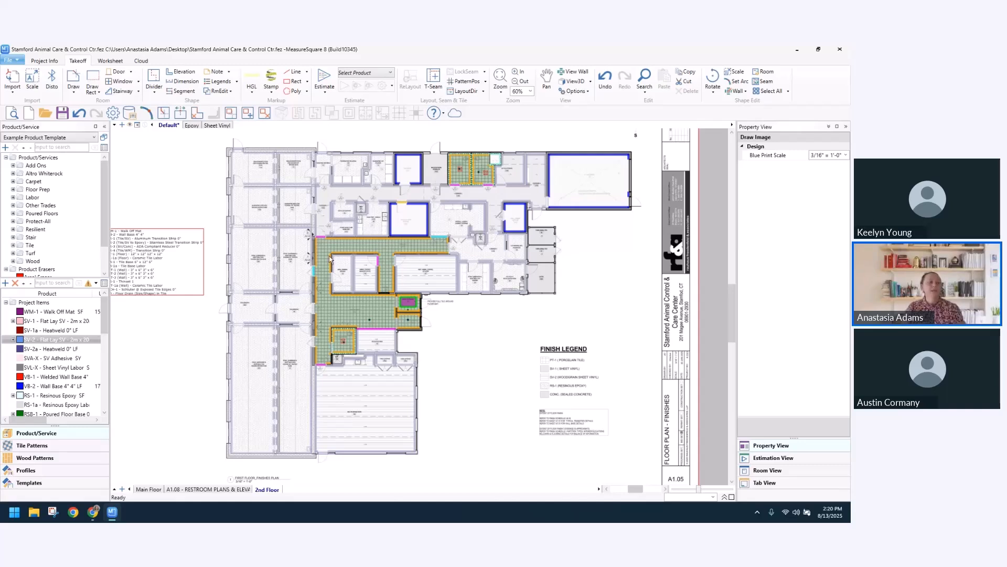
{"action": "mouse_move", "coordinate": [334, 266]}
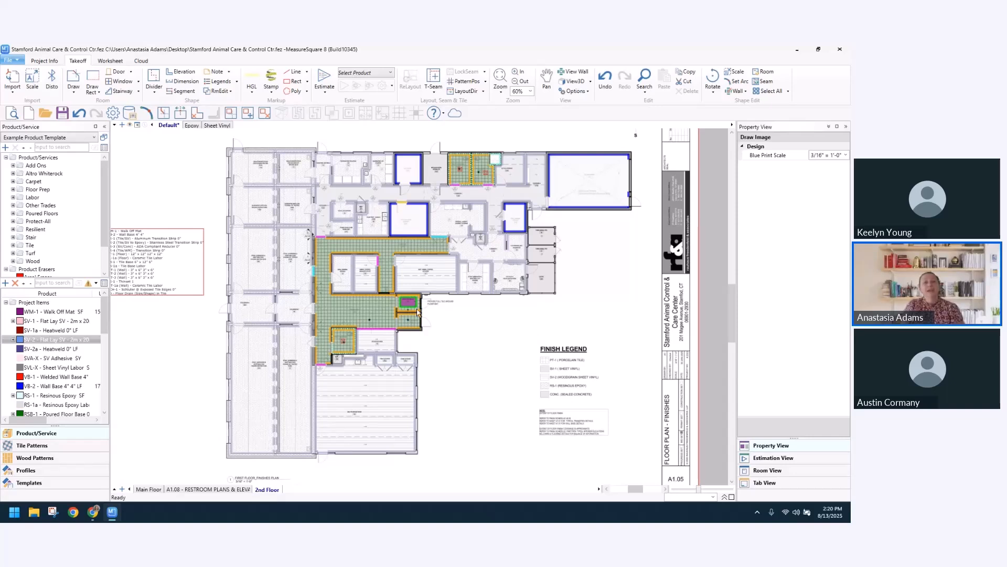
{"action": "mouse_move", "coordinate": [419, 317]}
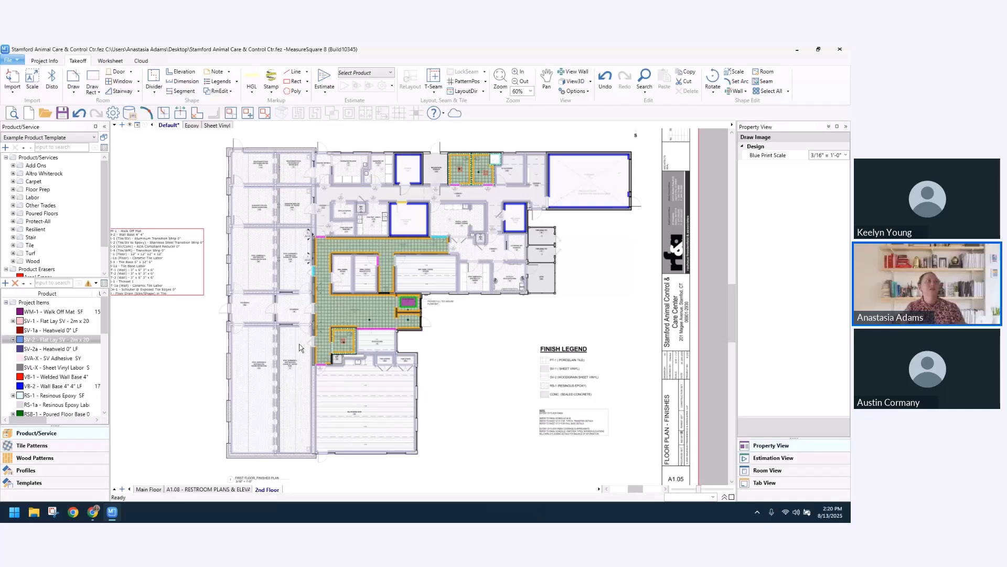
- Select all rooms with the PT-1 (Floor) 12" x 12" tile applied and create a phase named "Tile" for them
{"action": "scroll", "coordinate": [31, 378], "scroll_direction": "down", "scroll_amount": 4}
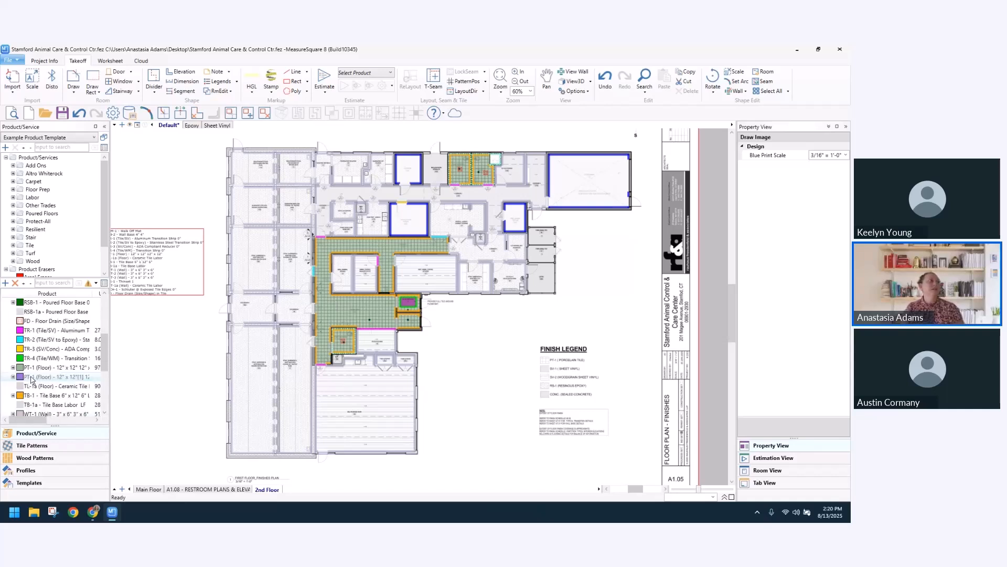
{"action": "right_click", "coordinate": [35, 369]}
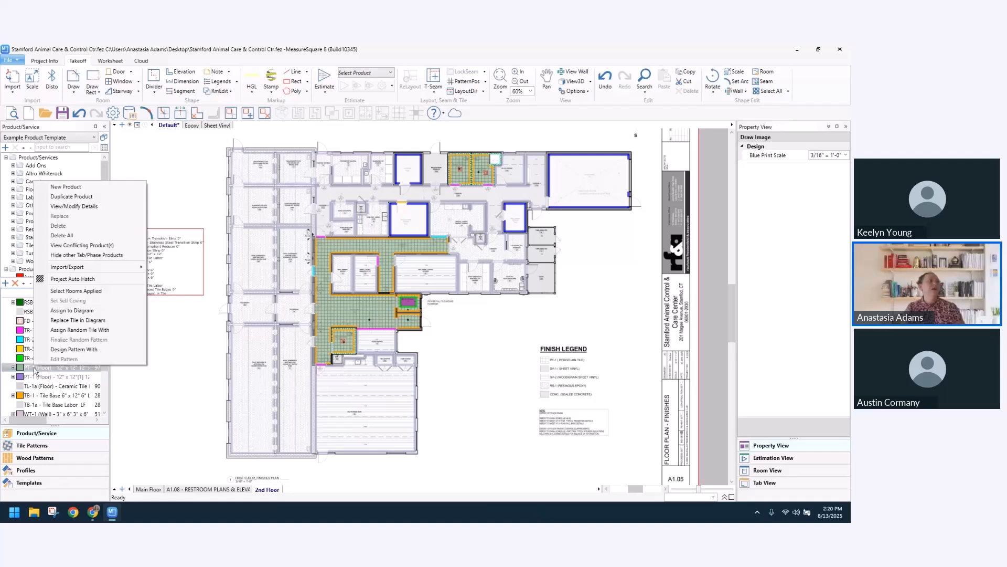
{"action": "left_click", "coordinate": [73, 290]}
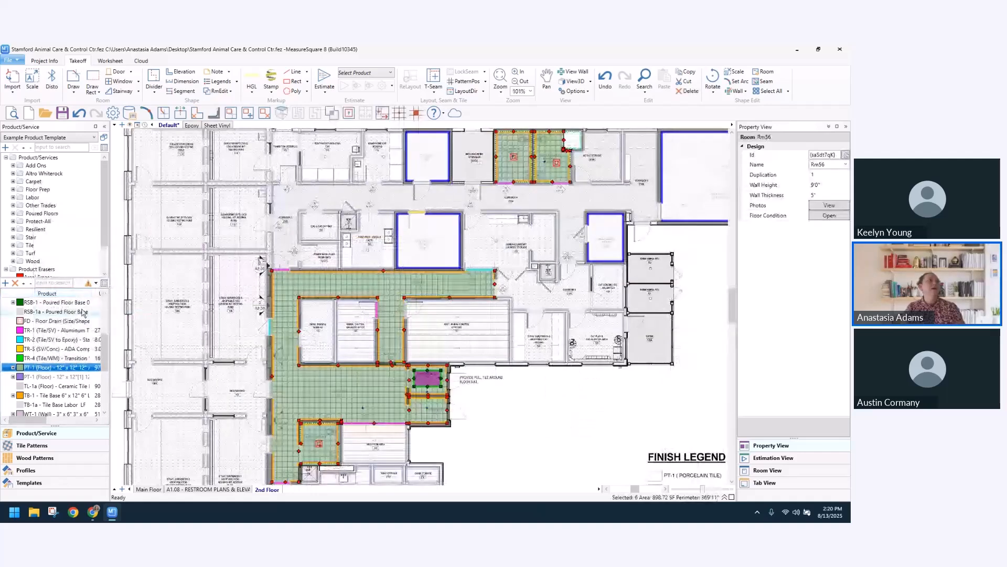
{"action": "right_click", "coordinate": [283, 297]}
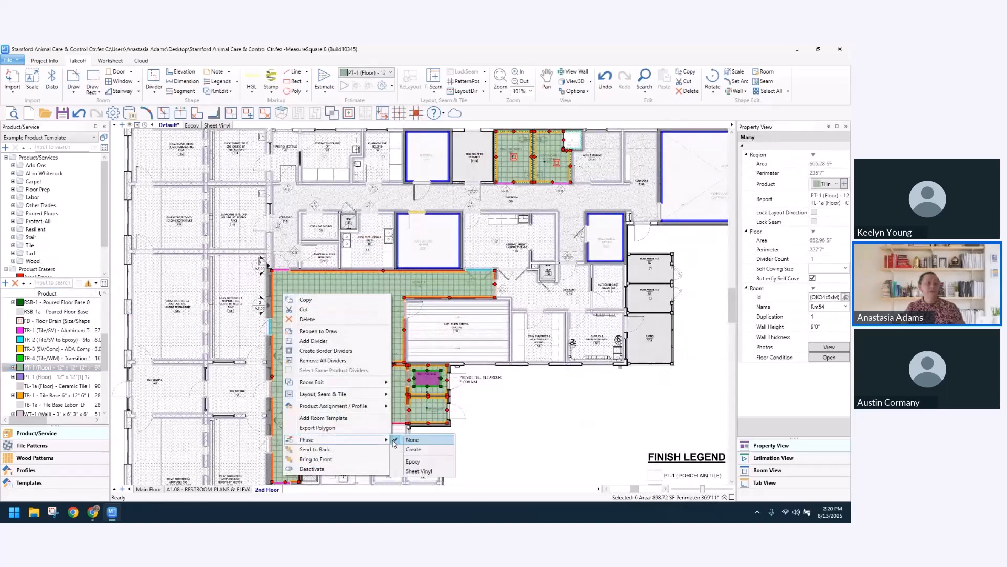
{"action": "left_click", "coordinate": [407, 439]}
{"action": "type", "text": "Tile"}
{"action": "key", "text": "Return"}
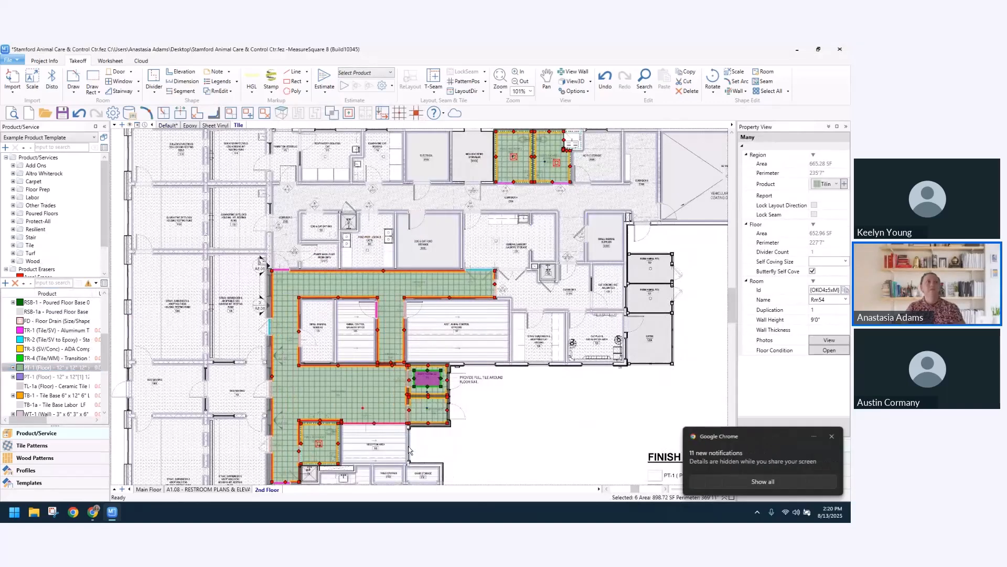
{"action": "left_click", "coordinate": [520, 409]}
{"action": "scroll", "coordinate": [519, 408], "scroll_direction": "down", "scroll_amount": 2}
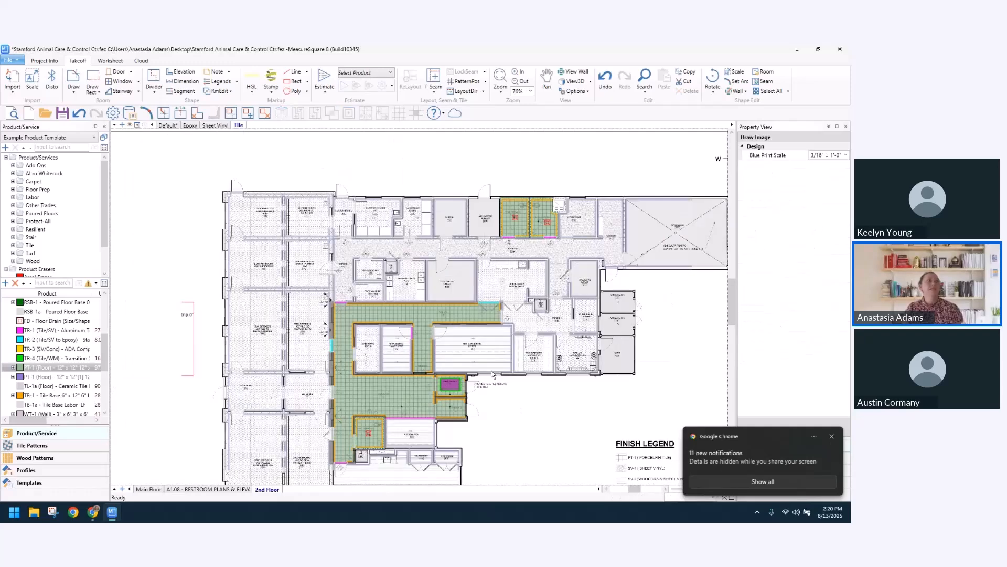
- Move the four remaining rooms outlined with blue wall base from the Default phase to an existing phase
{"action": "left_click", "coordinate": [168, 126]}
{"action": "scroll", "coordinate": [496, 344], "scroll_direction": "down", "scroll_amount": 4}
{"action": "middle_click_drag", "start_coordinate": [534, 393], "coordinate": [470, 332]}
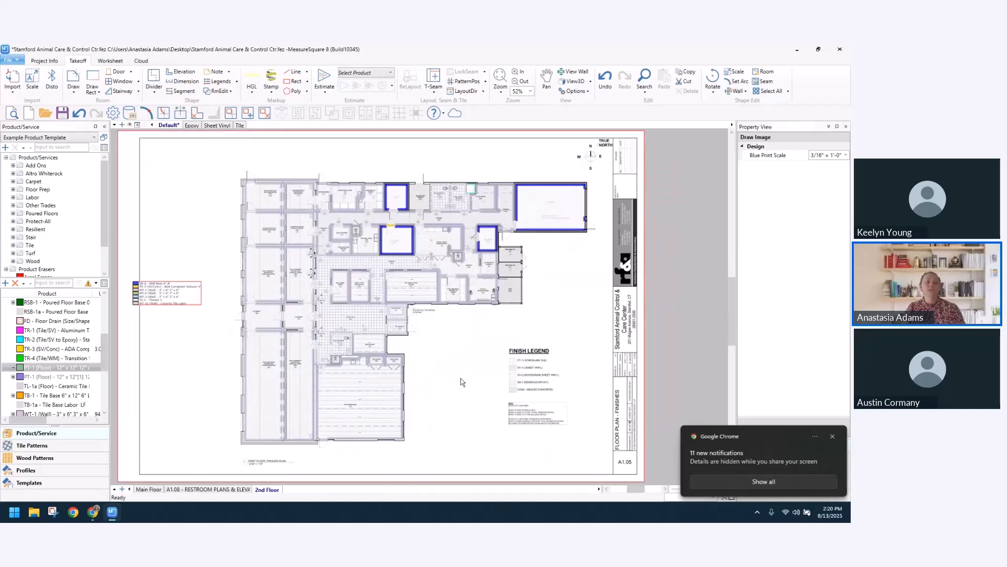
{"action": "middle_click_drag", "start_coordinate": [461, 381], "coordinate": [439, 371]}
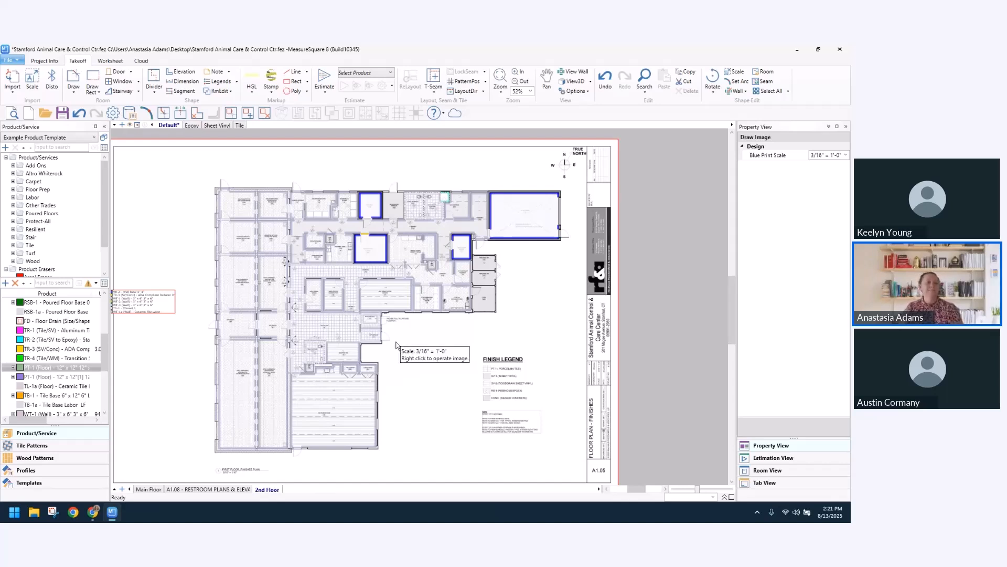
{"action": "left_click", "coordinate": [373, 205]}
{"action": "left_click", "coordinate": [371, 252], "text": "ctrl"}
{"action": "left_click", "coordinate": [462, 247], "text": "ctrl"}
{"action": "left_click", "coordinate": [510, 226], "text": "ctrl"}
{"action": "right_click", "coordinate": [510, 227]}
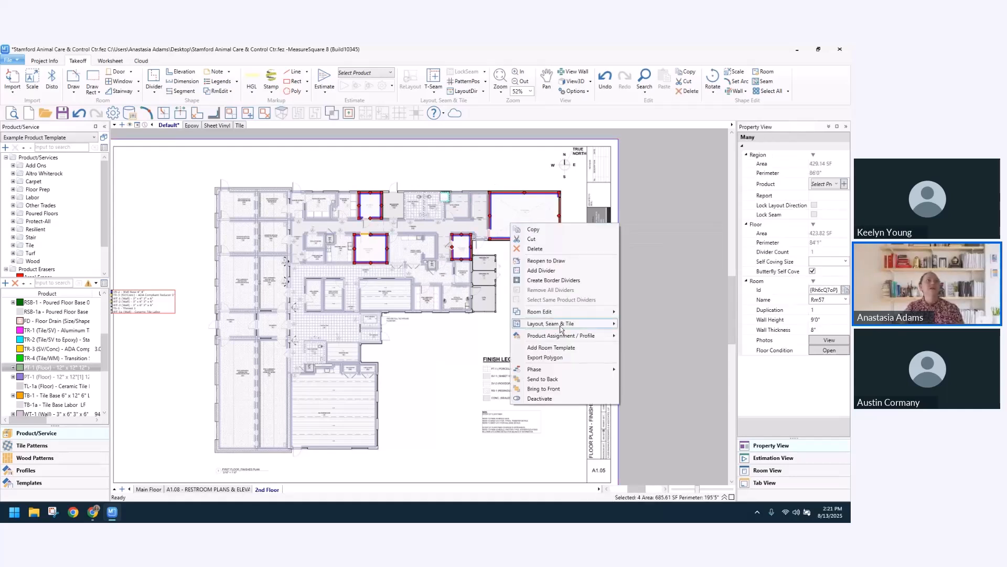
{"action": "mouse_move", "coordinate": [559, 371]}
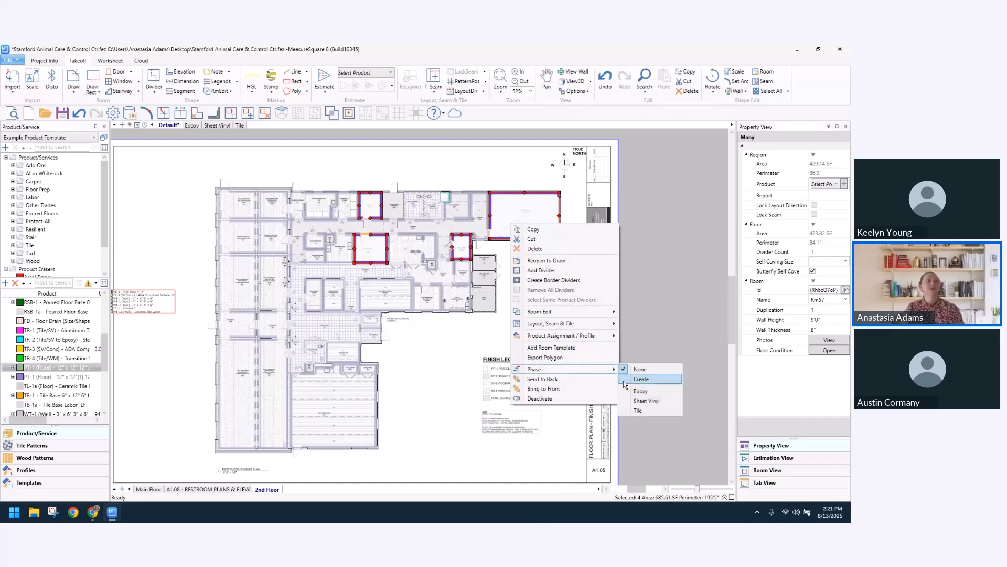
{"action": "left_click", "coordinate": [641, 379]}
{"action": "left_click", "coordinate": [546, 337]}
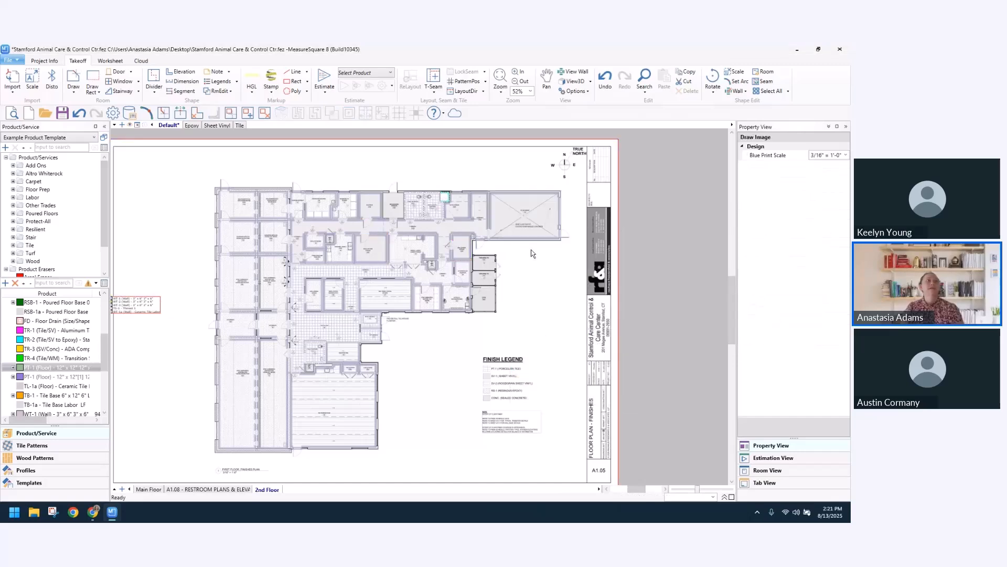
- Move the small shower area of Unisex Shower/Restroom R103 from the Default phase to the Tile phase and show all phases together
{"action": "scroll", "coordinate": [451, 268], "scroll_direction": "up", "scroll_amount": 3}
{"action": "scroll", "coordinate": [452, 268], "scroll_direction": "up", "scroll_amount": 5}
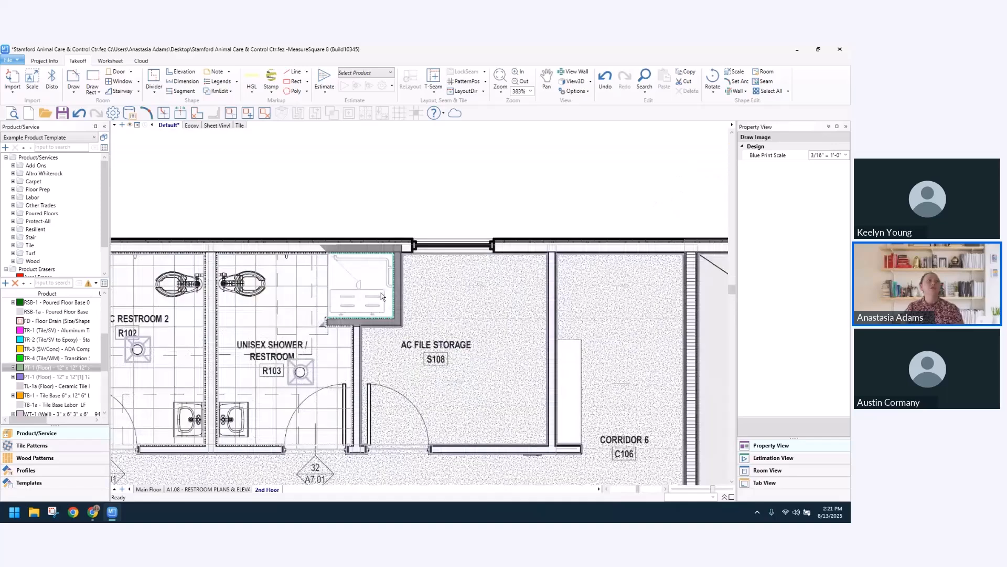
{"action": "left_click", "coordinate": [366, 295]}
{"action": "right_click", "coordinate": [361, 289]}
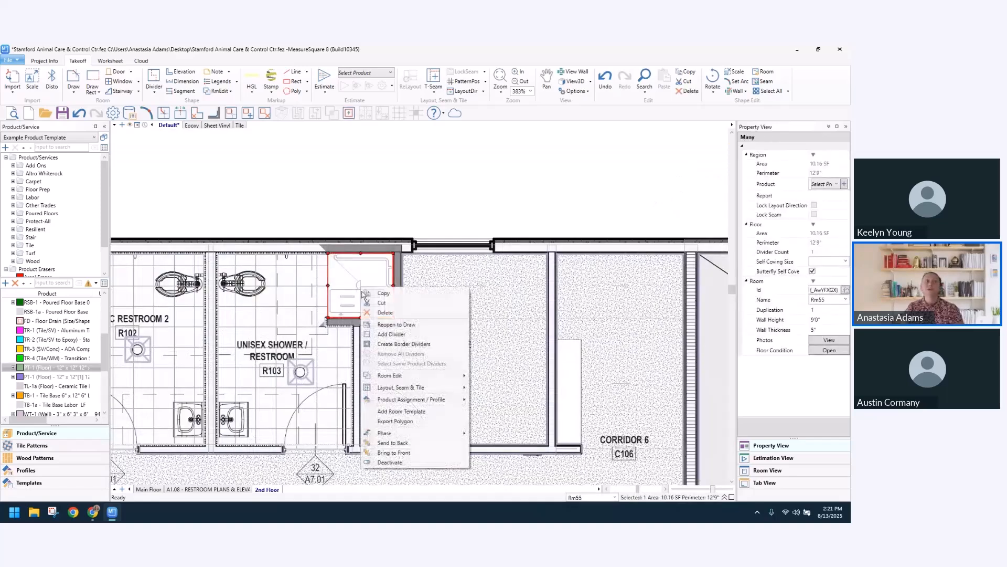
{"action": "mouse_move", "coordinate": [403, 434]}
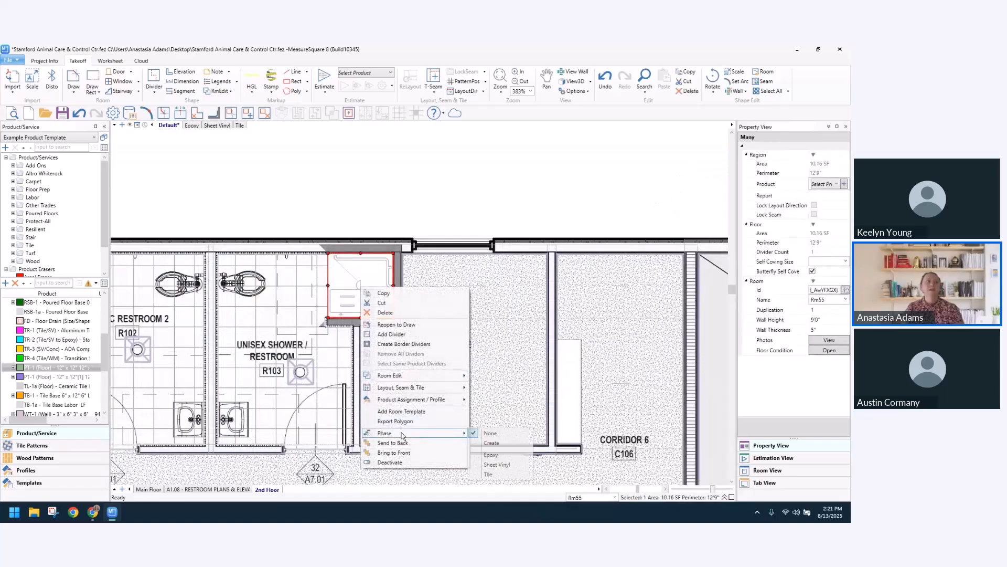
{"action": "left_click", "coordinate": [501, 474]}
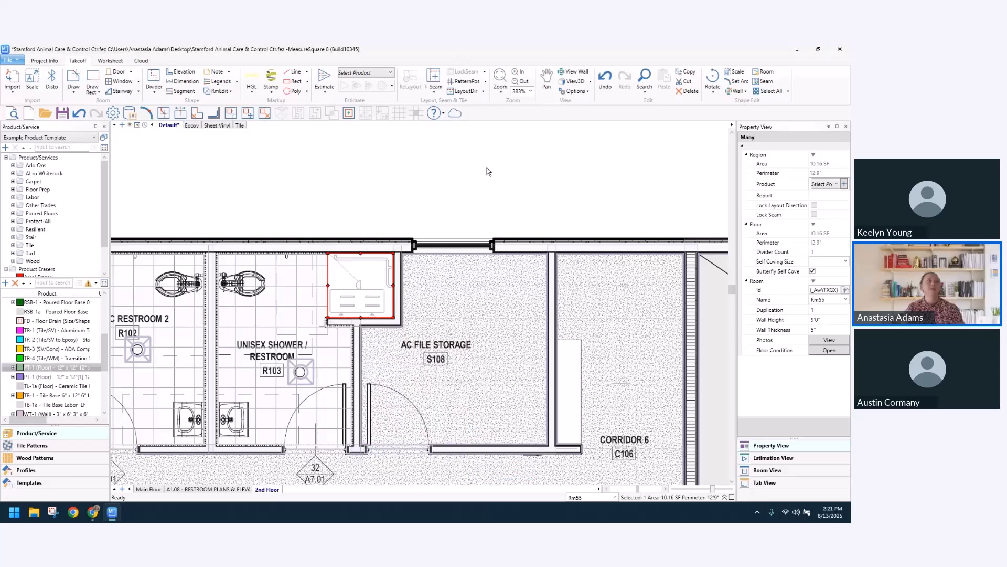
{"action": "left_click", "coordinate": [491, 171]}
{"action": "scroll", "coordinate": [491, 171], "scroll_direction": "down", "scroll_amount": 8}
{"action": "middle_click_drag", "start_coordinate": [507, 339], "coordinate": [483, 312]}
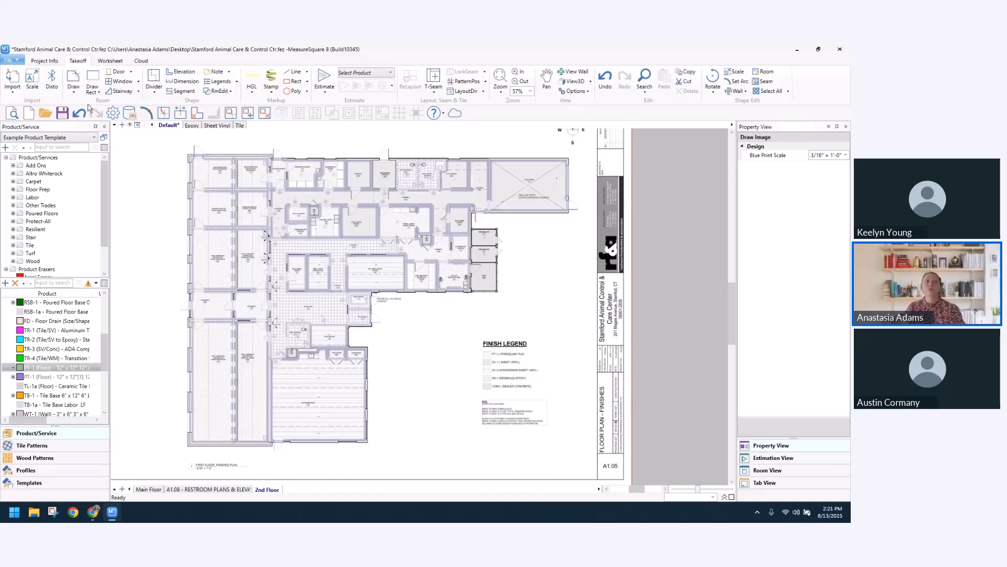
{"action": "left_click", "coordinate": [130, 125]}
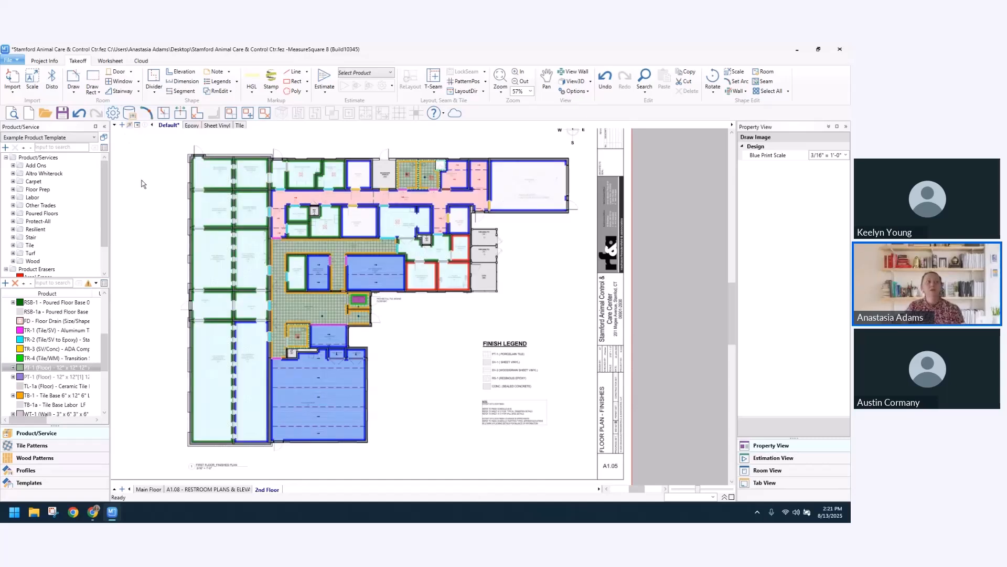
{"action": "left_click", "coordinate": [110, 61]}
{"action": "left_click", "coordinate": [12, 84]}
{"action": "left_click", "coordinate": [447, 303]}
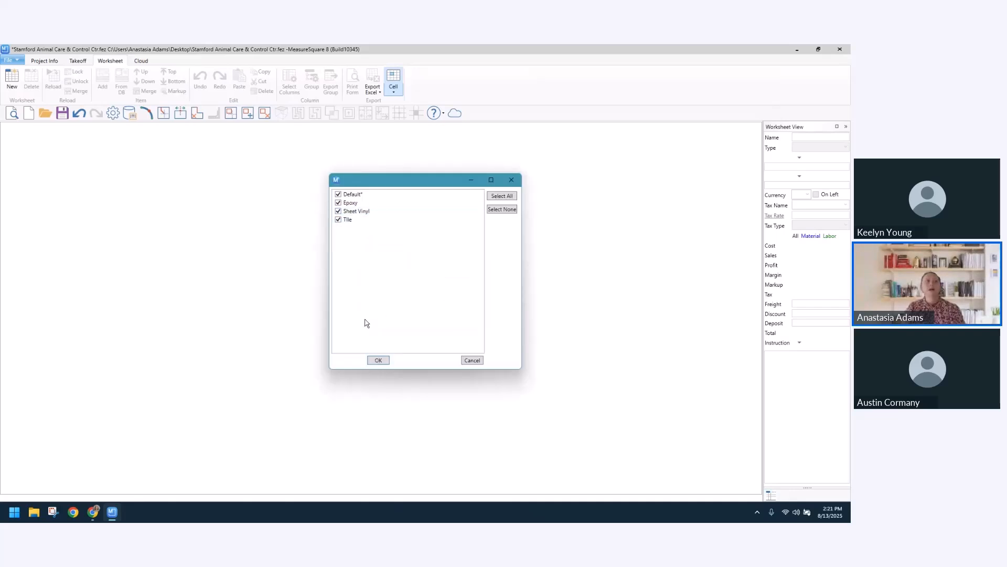
{"action": "left_click", "coordinate": [472, 360]}
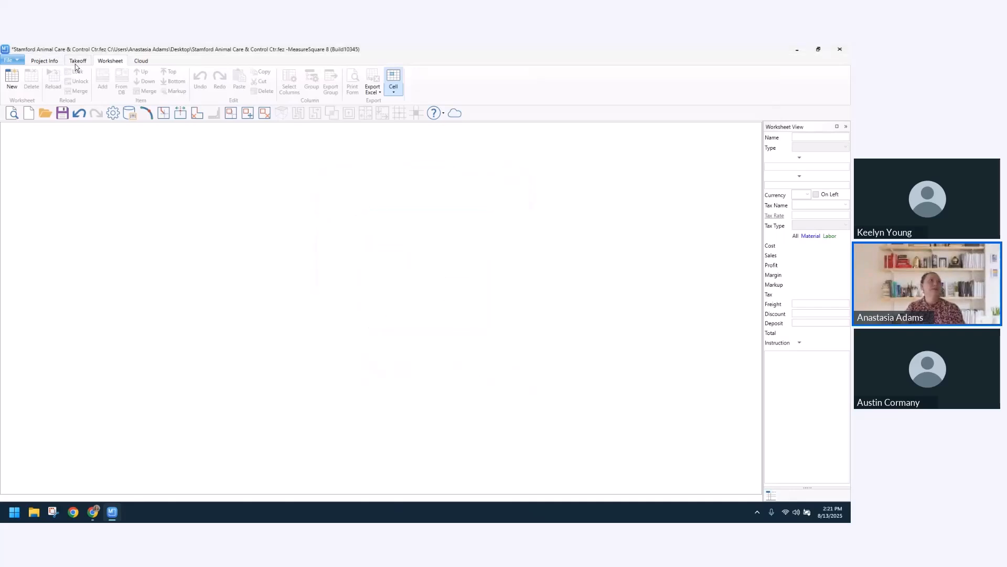
- Set the product usage to be estimated by Phase
{"action": "left_click", "coordinate": [77, 61]}
{"action": "left_click", "coordinate": [391, 86]}
{"action": "mouse_move", "coordinate": [443, 149]}
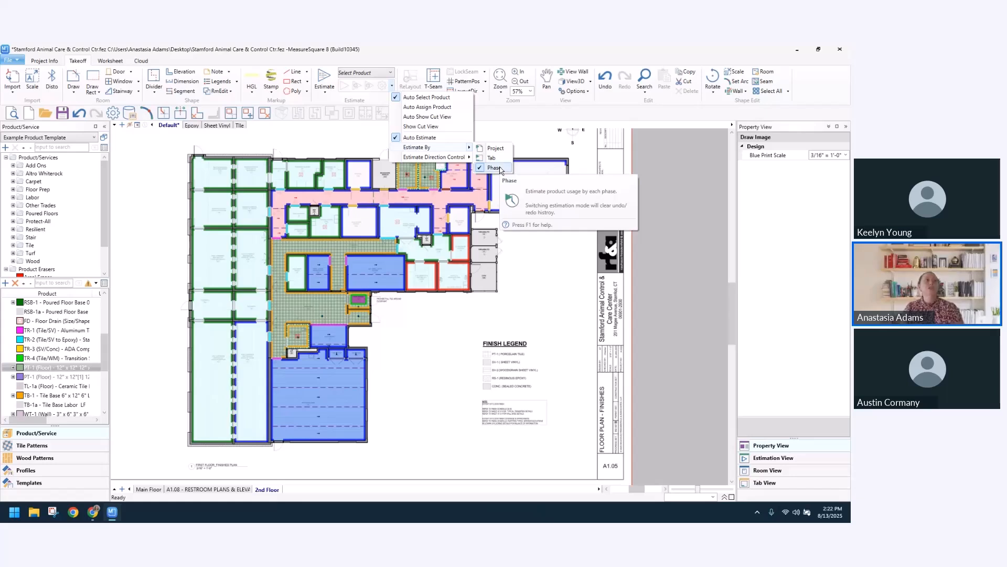
{"action": "left_click", "coordinate": [494, 167]}
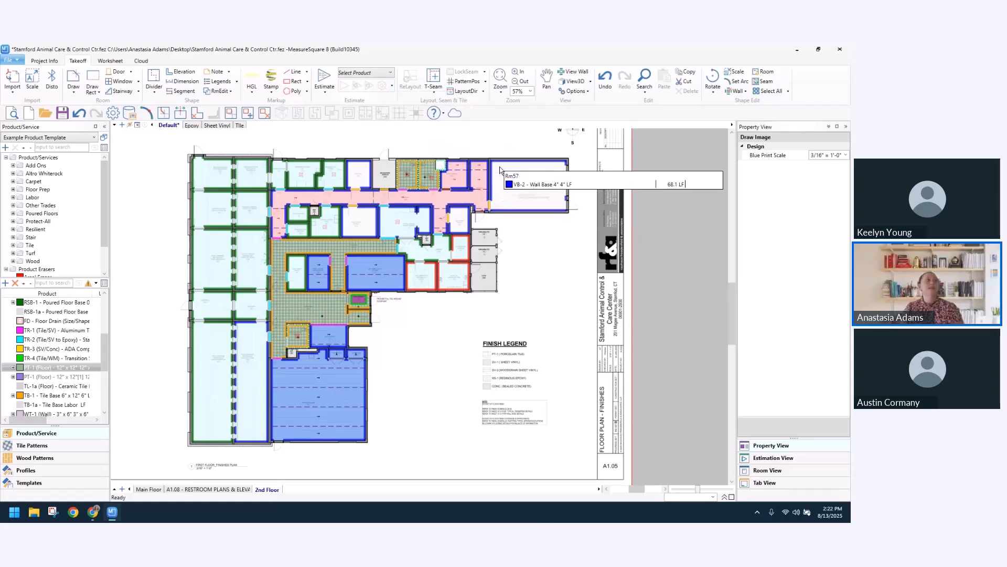
- Create a Proposal worksheet in By Product style with the project estimation imported, including the Default, Epoxy, Sheet Vinyl and Tile phases
{"action": "left_click", "coordinate": [110, 61]}
{"action": "left_click", "coordinate": [12, 79]}
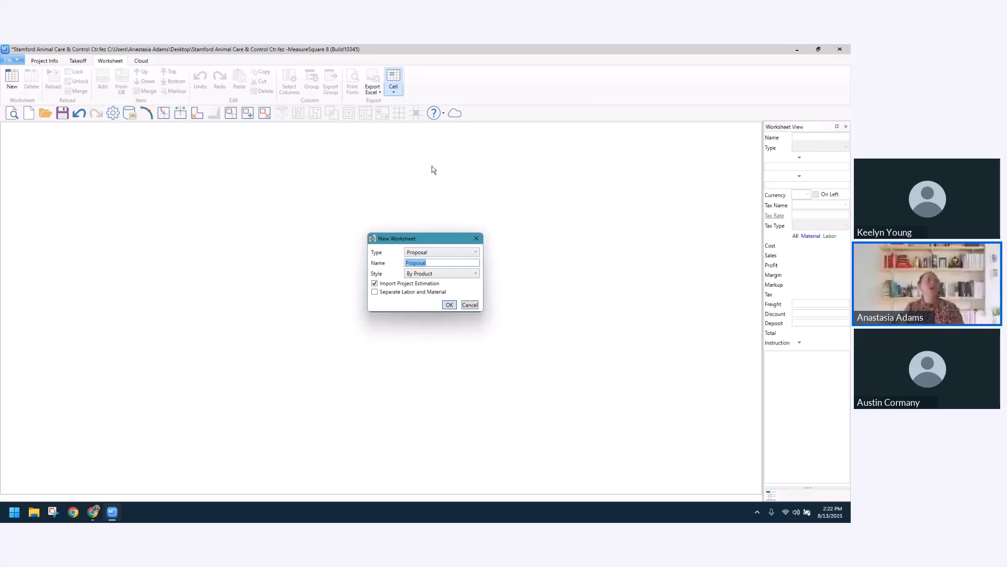
{"action": "left_click", "coordinate": [450, 306]}
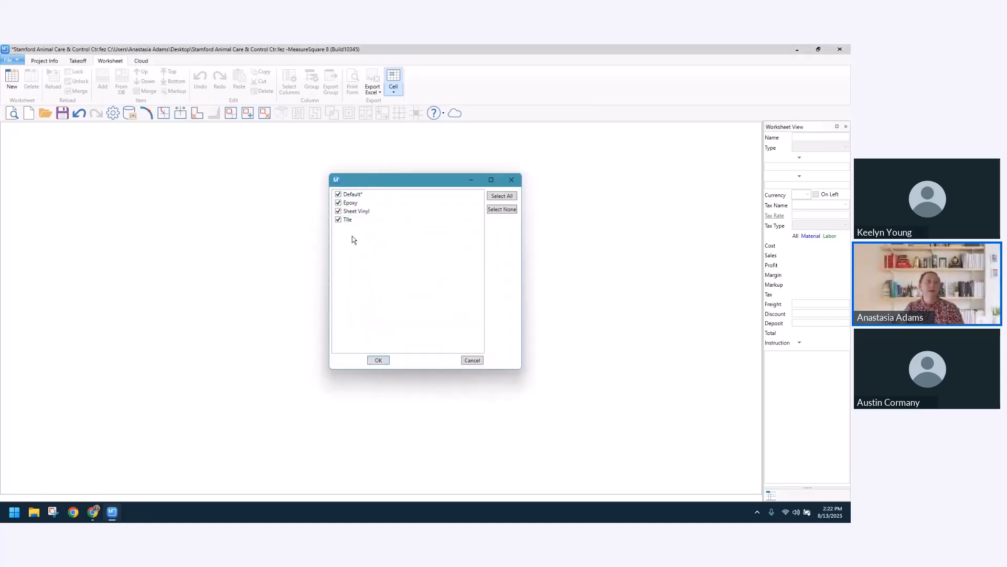
{"action": "left_click", "coordinate": [374, 362]}
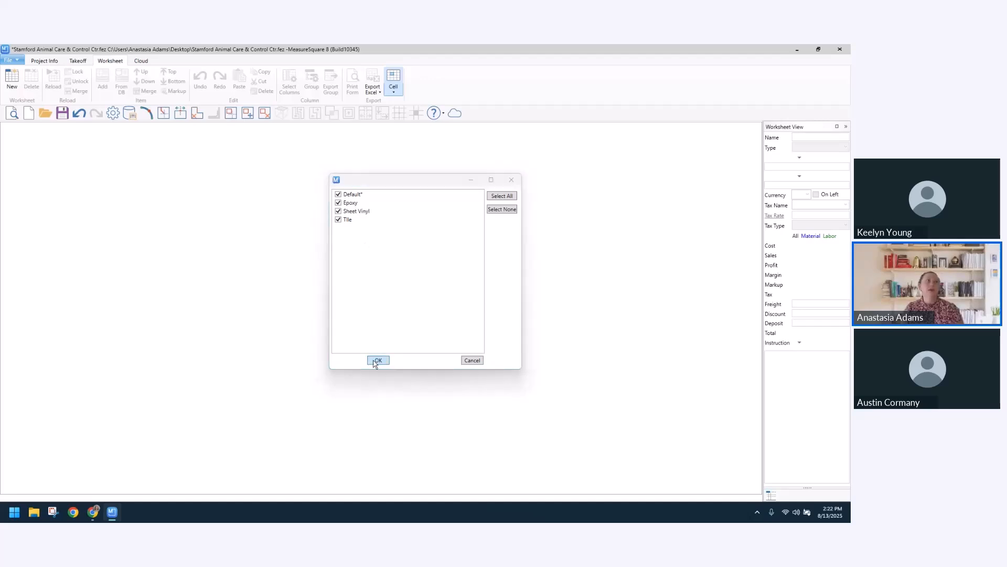
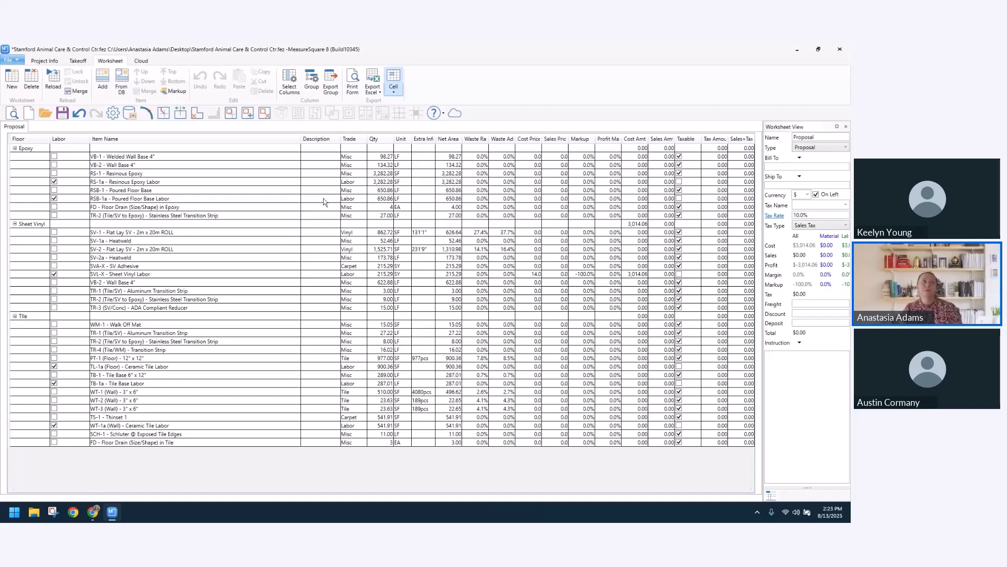
- Hide the worksheet's Cost Price, Sales Price, Markup, Profit Margin, Cost Amt, Sales Amt, Taxable, Tax Amount and Sales+Tax columns
{"action": "right_click", "coordinate": [532, 141]}
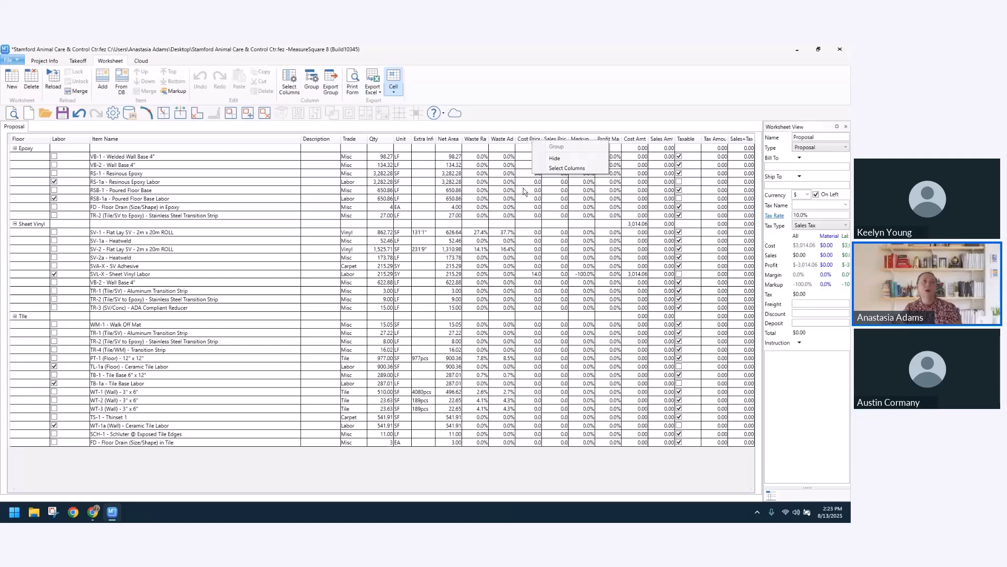
{"action": "left_click", "coordinate": [554, 158]}
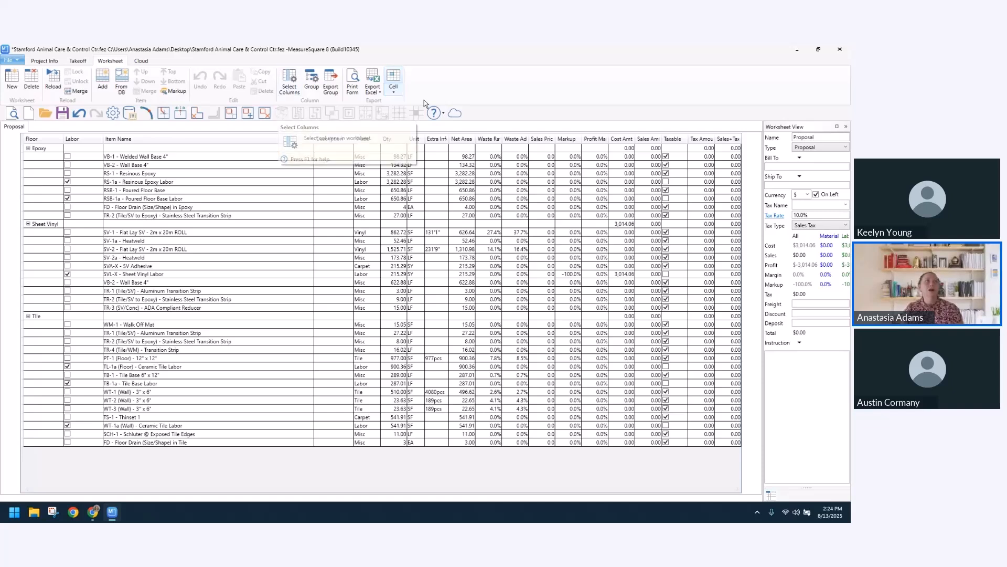
{"action": "right_click", "coordinate": [547, 143]}
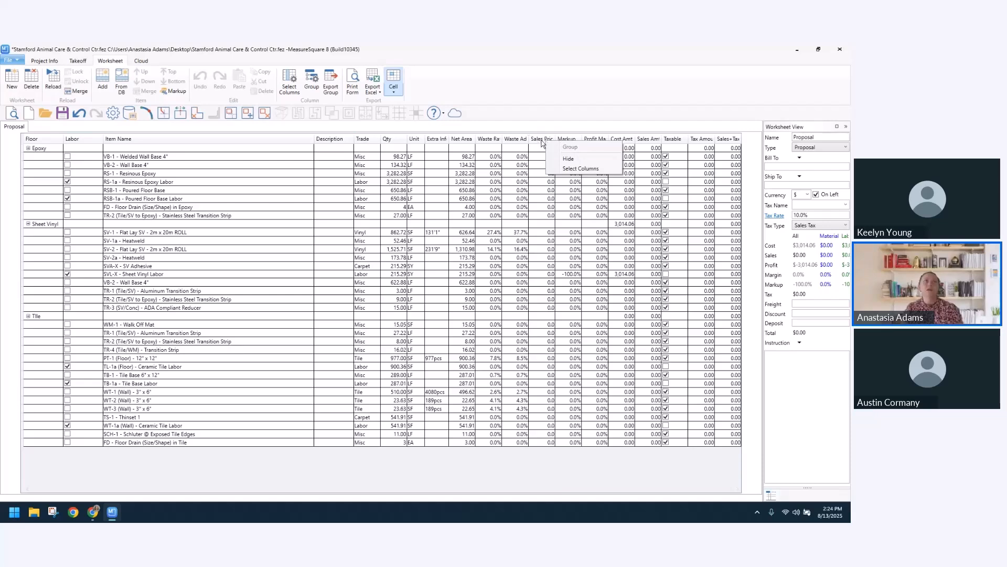
{"action": "left_click", "coordinate": [581, 169]}
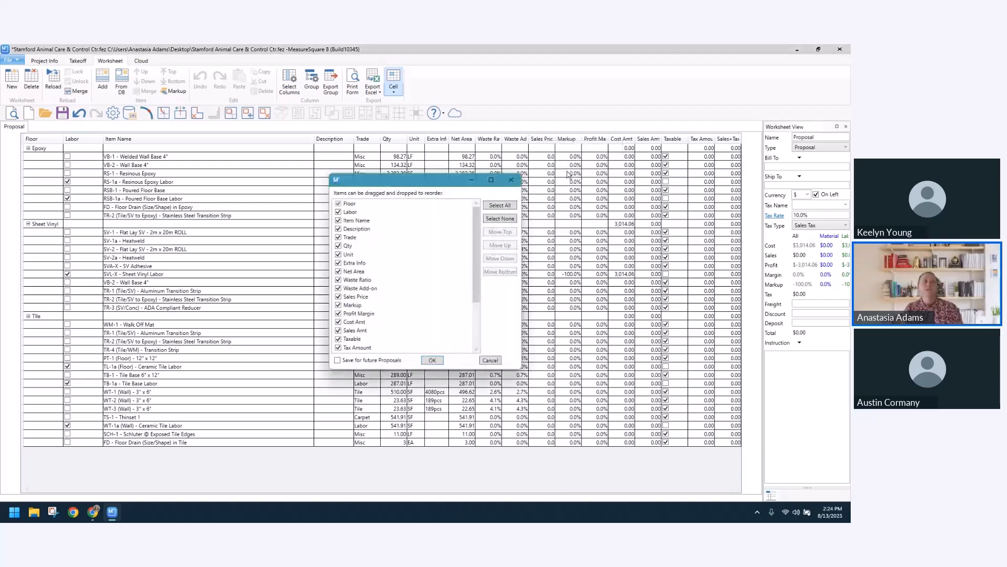
{"action": "left_click", "coordinate": [338, 296]}
{"action": "left_click", "coordinate": [339, 305]}
{"action": "left_click", "coordinate": [339, 314]}
{"action": "left_click", "coordinate": [338, 322]}
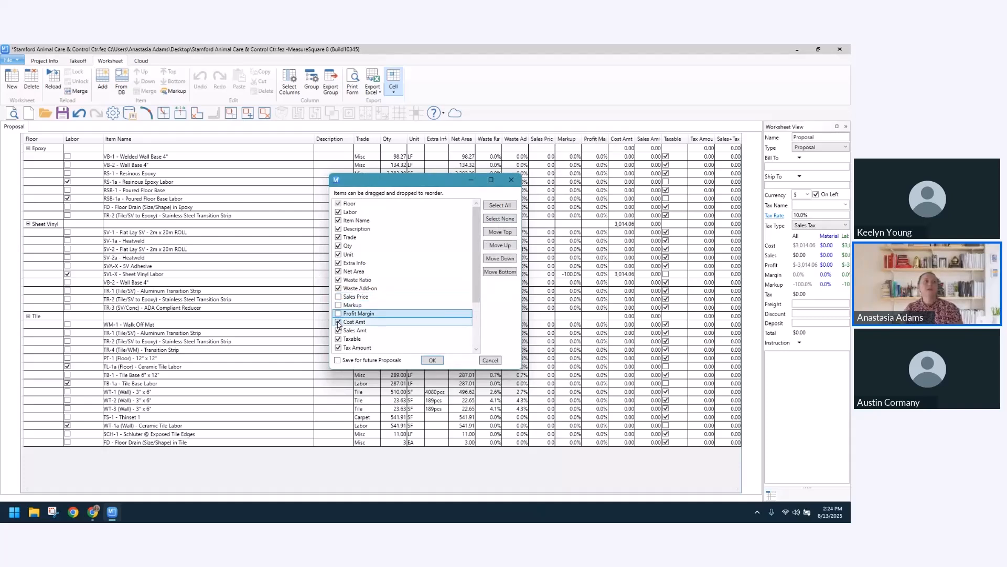
{"action": "left_click", "coordinate": [339, 330]}
{"action": "left_click", "coordinate": [338, 339]}
{"action": "left_click", "coordinate": [338, 348]}
{"action": "scroll", "coordinate": [339, 315], "scroll_direction": "down", "scroll_amount": 3}
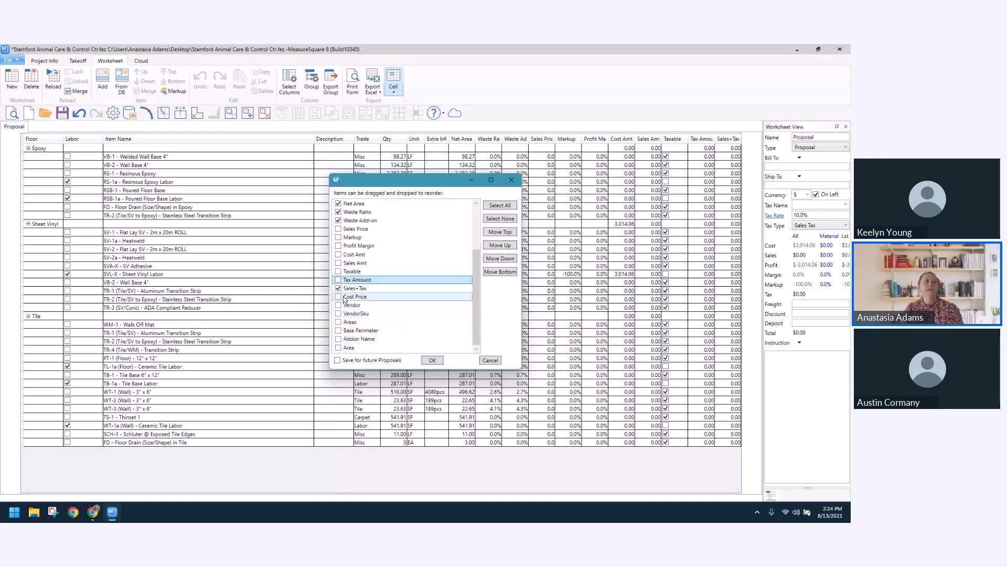
{"action": "left_click", "coordinate": [338, 288]}
{"action": "scroll", "coordinate": [389, 323], "scroll_direction": "up", "scroll_amount": 3}
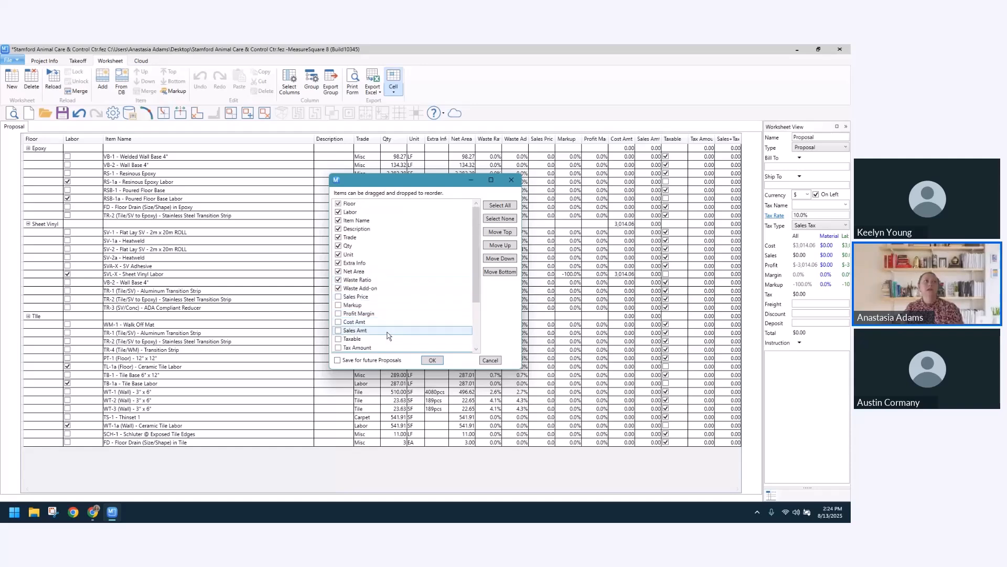
{"action": "left_click", "coordinate": [432, 360]}
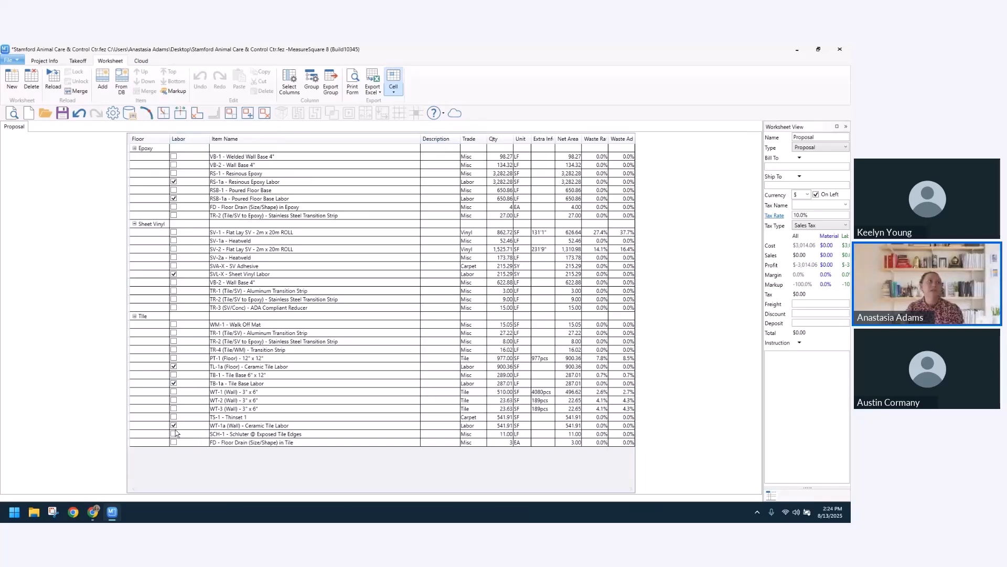
- Hide the Labor, Description, Extra Info and Trade columns of the worksheet
{"action": "left_click", "coordinate": [290, 82]}
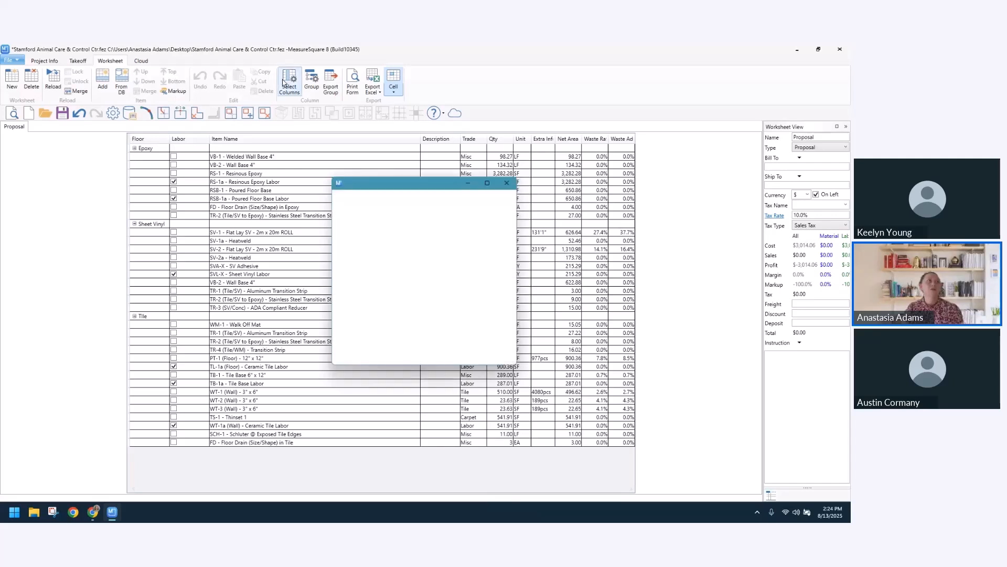
{"action": "left_click", "coordinate": [339, 212]}
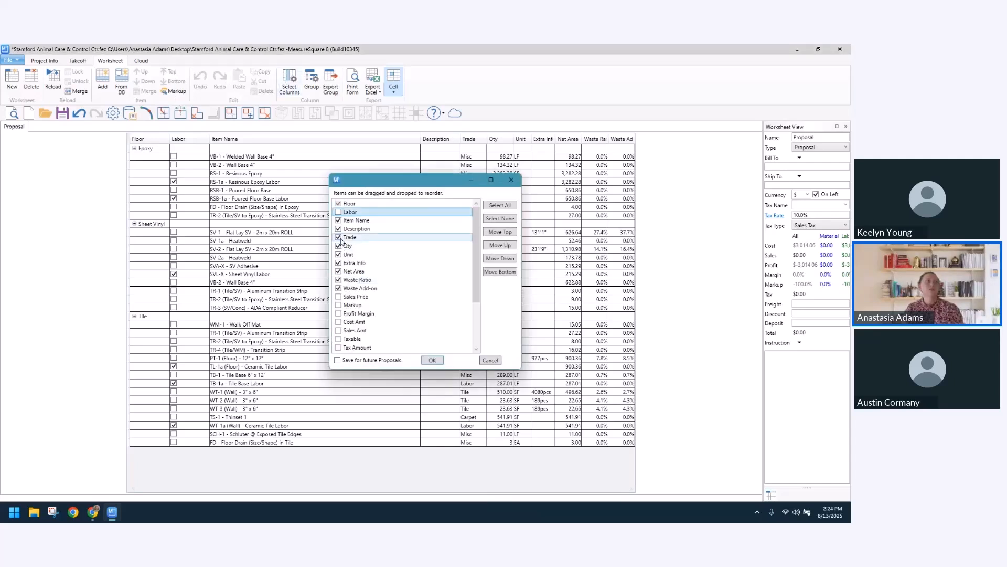
{"action": "left_click", "coordinate": [339, 229]}
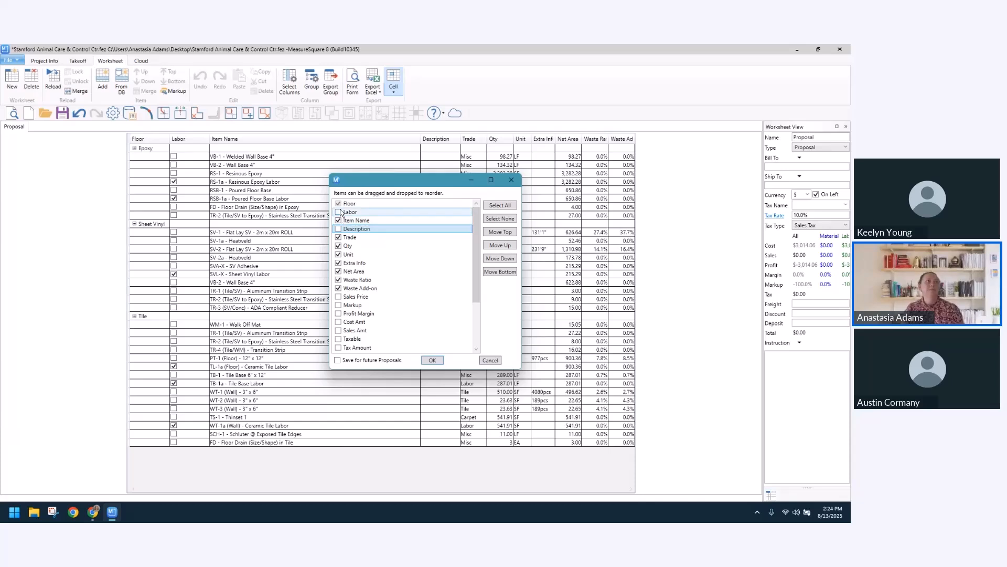
{"action": "left_click", "coordinate": [433, 360]}
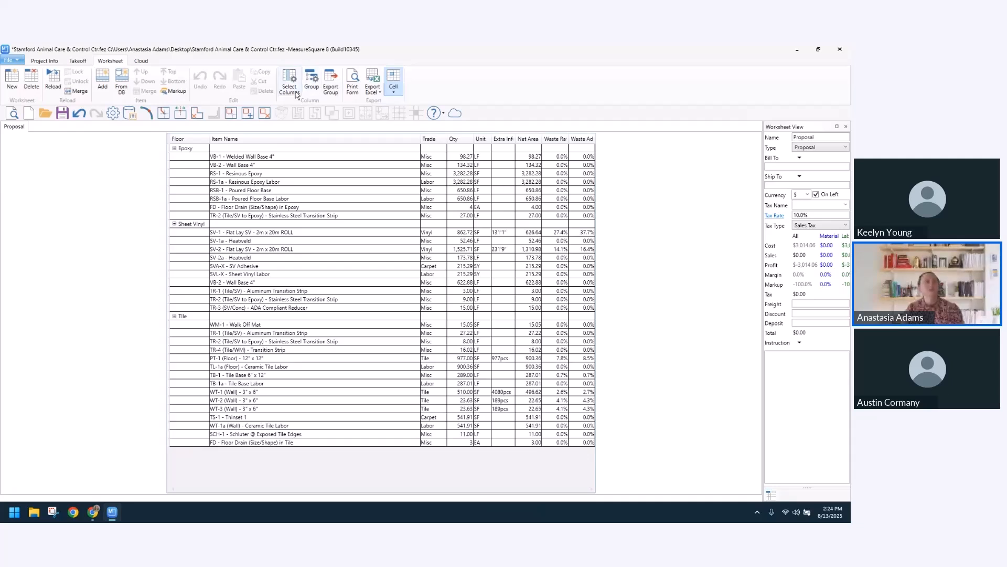
{"action": "right_click", "coordinate": [505, 140]}
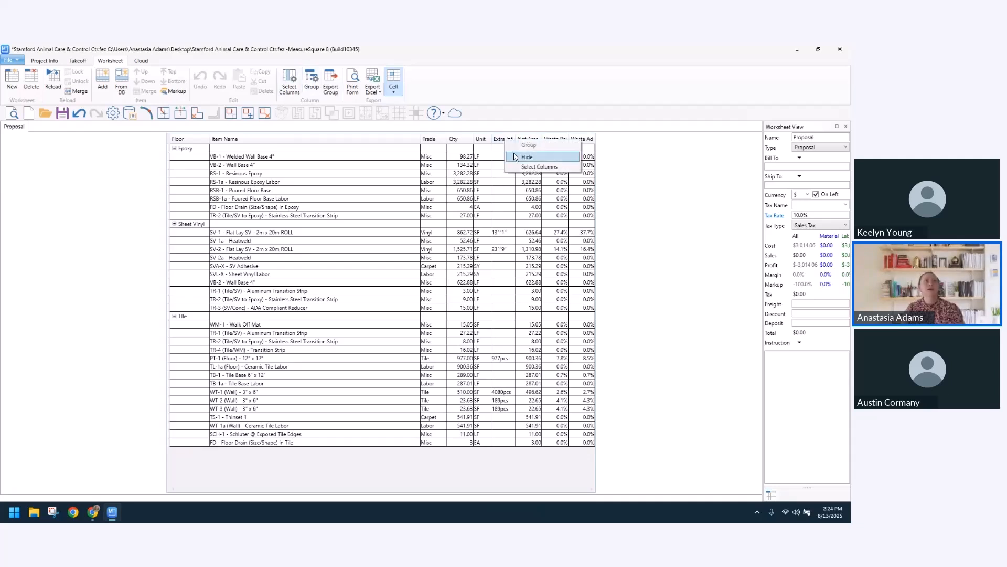
{"action": "left_click", "coordinate": [517, 156]}
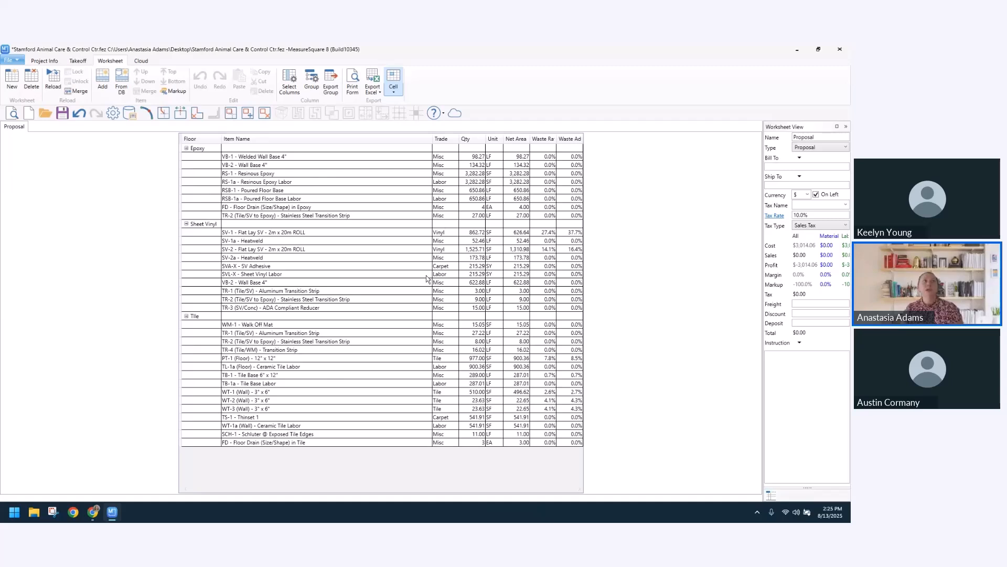
{"action": "right_click", "coordinate": [446, 138]}
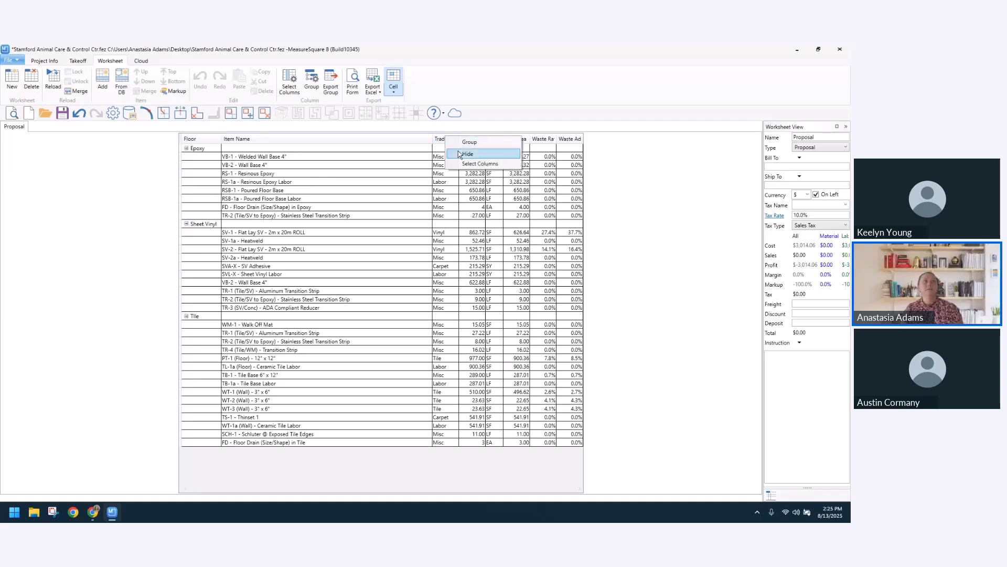
{"action": "left_click", "coordinate": [460, 154]}
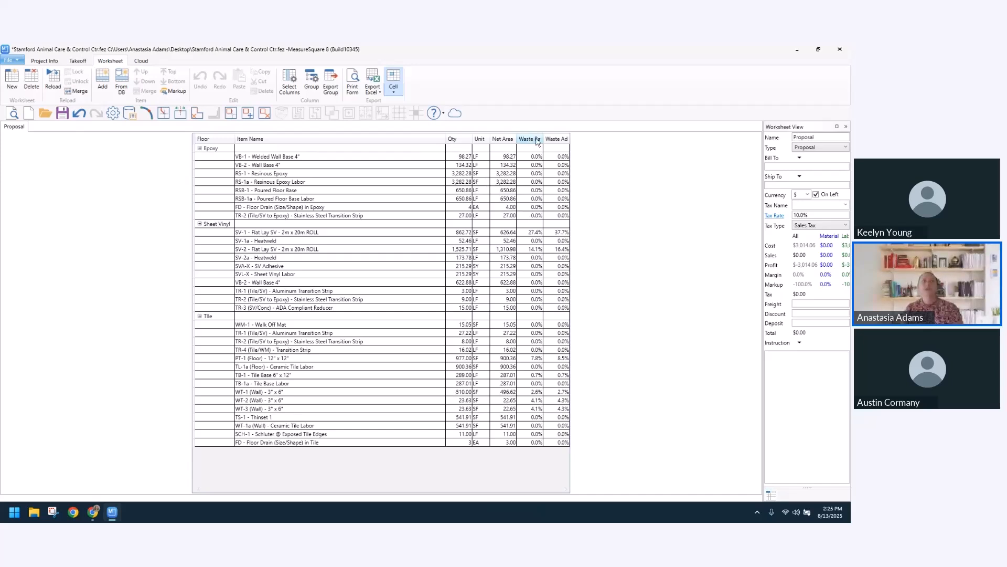
- Widen the Waste Ratio and Waste Add-on columns to fit their full headings and move the Net Area column in front of Qty
{"action": "left_click_drag", "start_coordinate": [544, 137], "coordinate": [583, 138]}
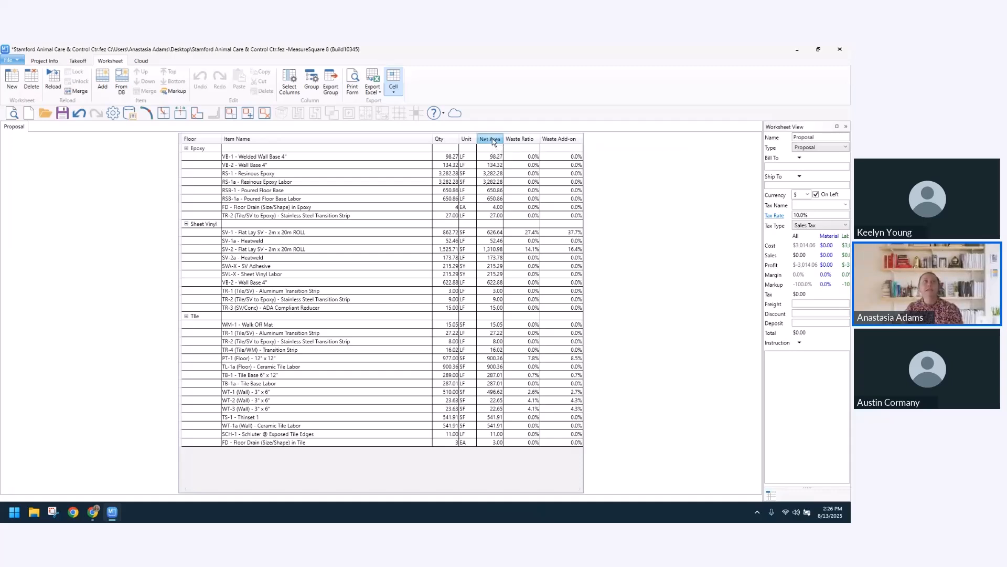
{"action": "left_click_drag", "start_coordinate": [484, 141], "coordinate": [440, 142]}
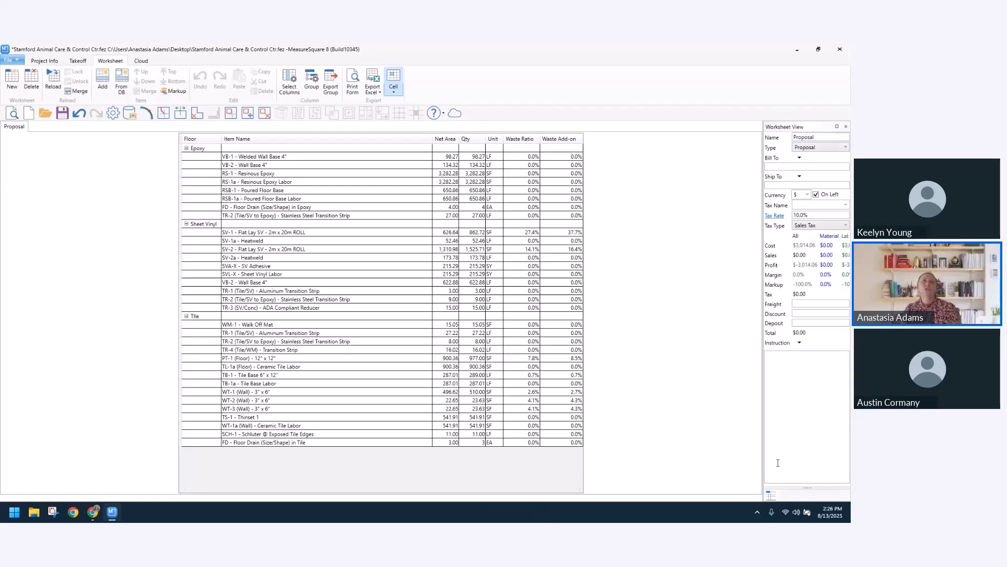
- Rename the Proposal worksheet as "Base Bld - Phased"
{"action": "left_click", "coordinate": [816, 138]}
{"action": "left_click_drag", "start_coordinate": [816, 138], "coordinate": [792, 139]}
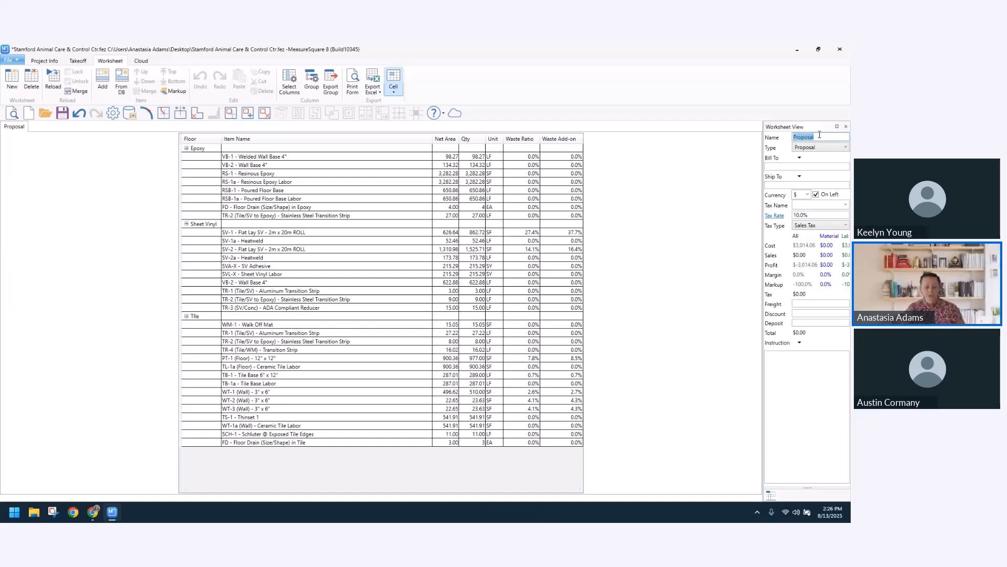
{"action": "type", "text": "Base"}
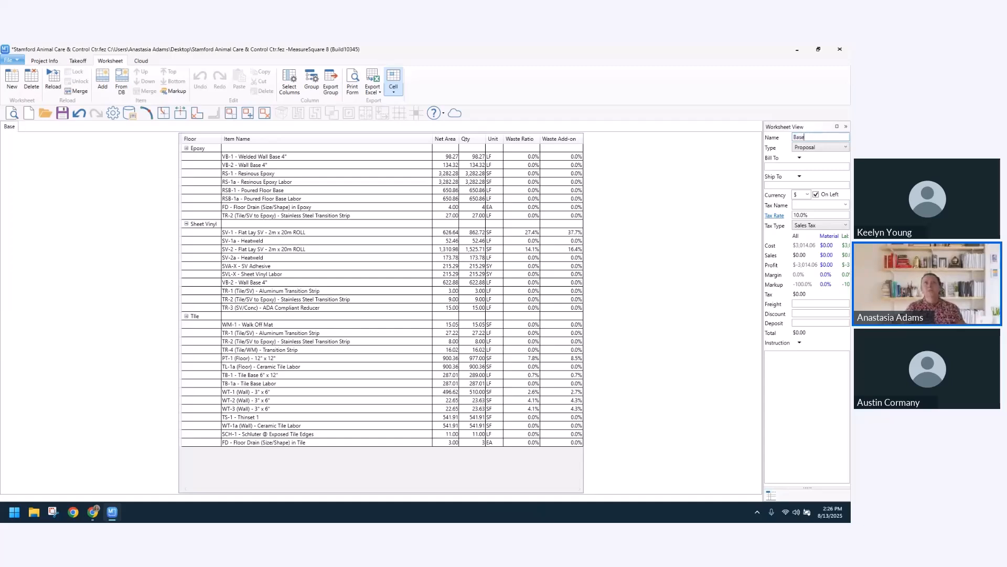
{"action": "type", "text": " Bld - Phased"}
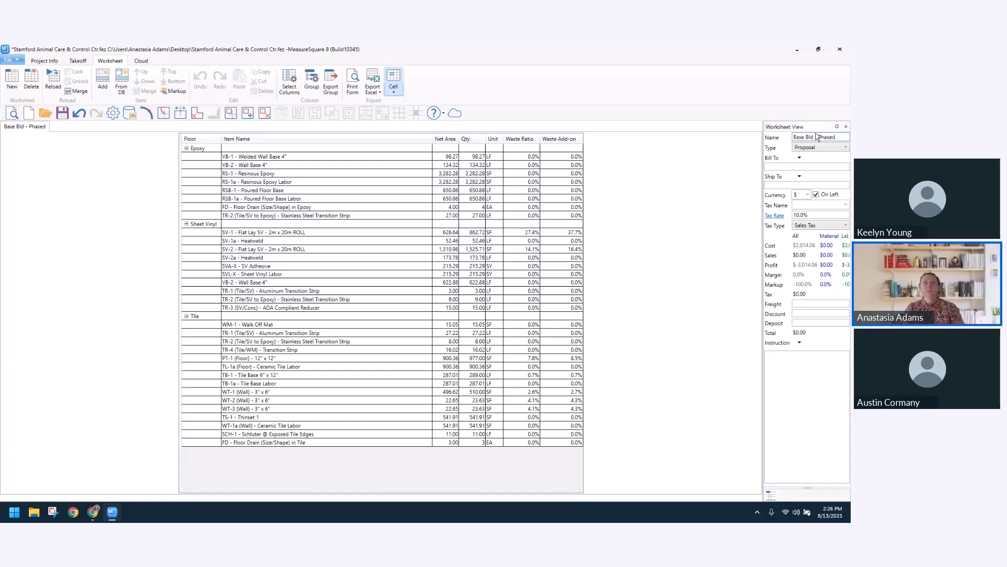
- Correct the spelling of the worksheet name so it reads "Base Bid - Phased"
{"action": "key", "text": "BackSpace"}
{"action": "type", "text": "i"}
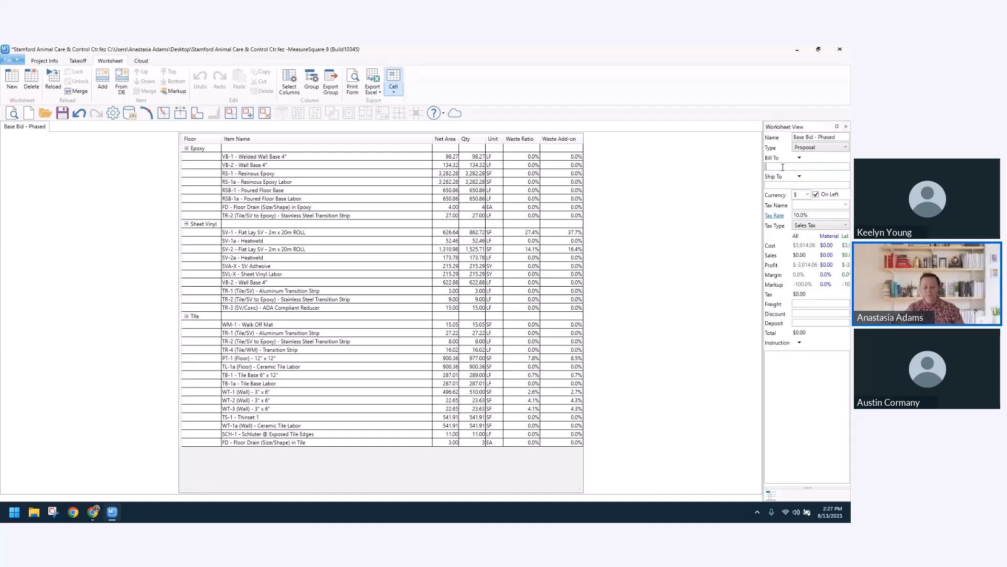
{"action": "type", "text": "asldjf;a"}
{"action": "key", "text": "BackSpace"}
{"action": "key", "text": "BackSpace"}
{"action": "key", "text": "BackSpace"}
{"action": "key", "text": "BackSpace"}
{"action": "key", "text": "BackSpace"}
{"action": "key", "text": "BackSpace"}
{"action": "key", "text": "BackSpace"}
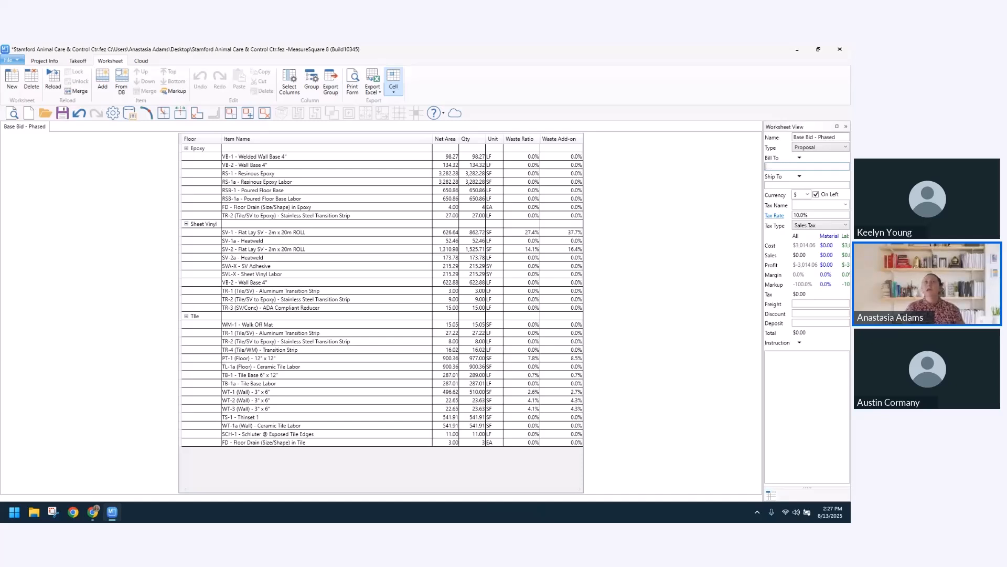
- Fill the proposal's Bill To field with the saved "Your Client Here, C/O Point of Contact" entry
{"action": "left_click", "coordinate": [801, 162]}
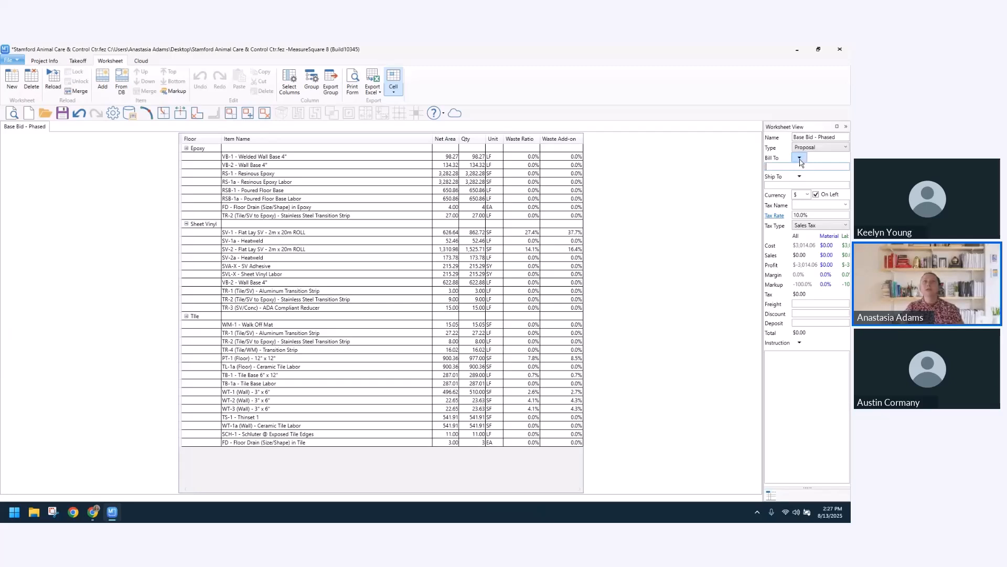
{"action": "left_click", "coordinate": [799, 167]}
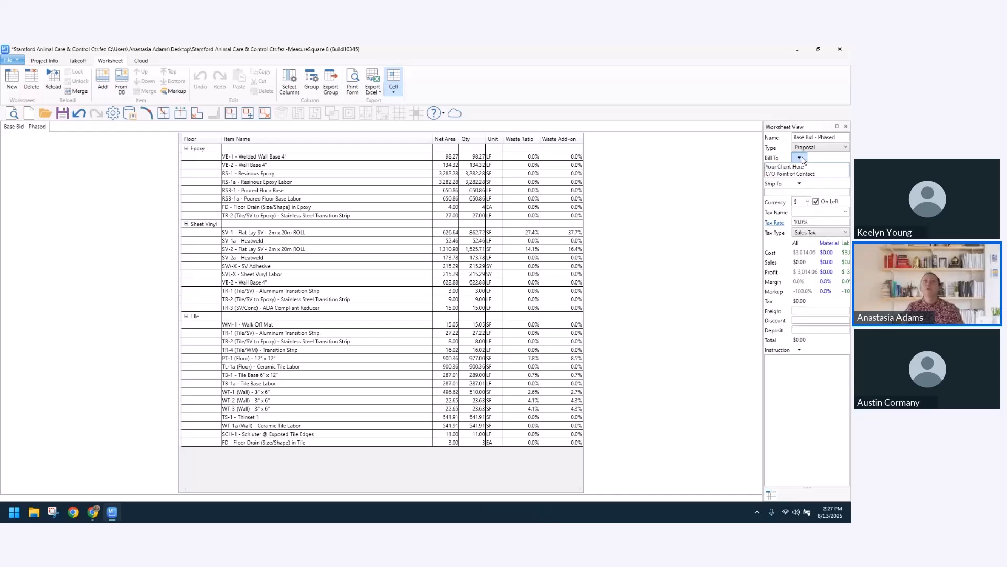
{"action": "left_click", "coordinate": [802, 159]}
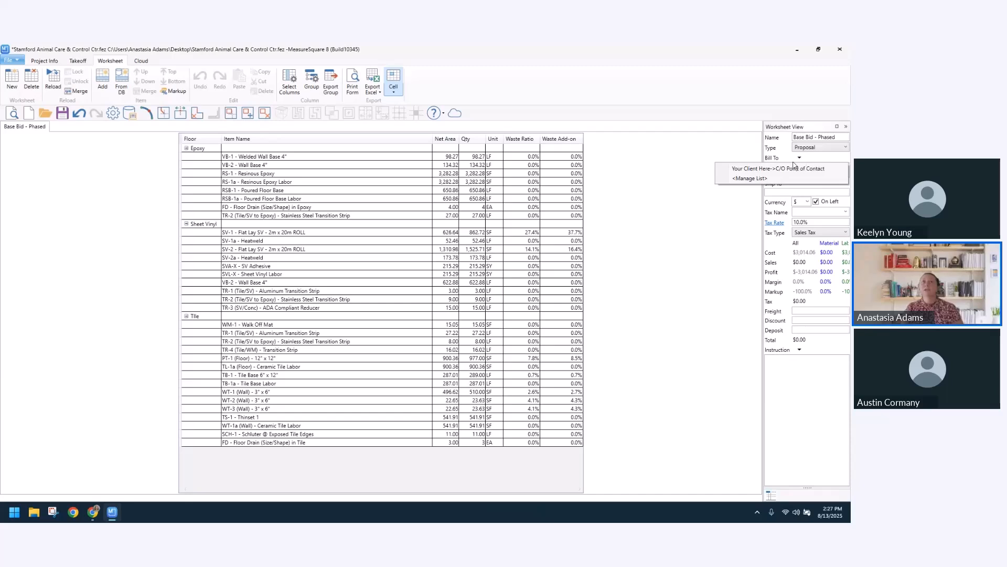
{"action": "left_click", "coordinate": [769, 179]}
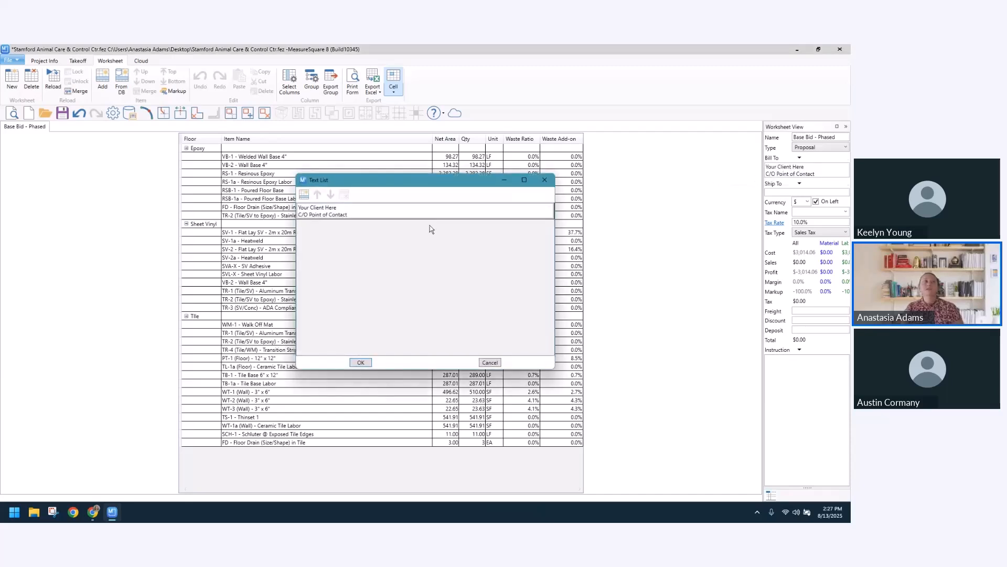
{"action": "left_click", "coordinate": [304, 195]}
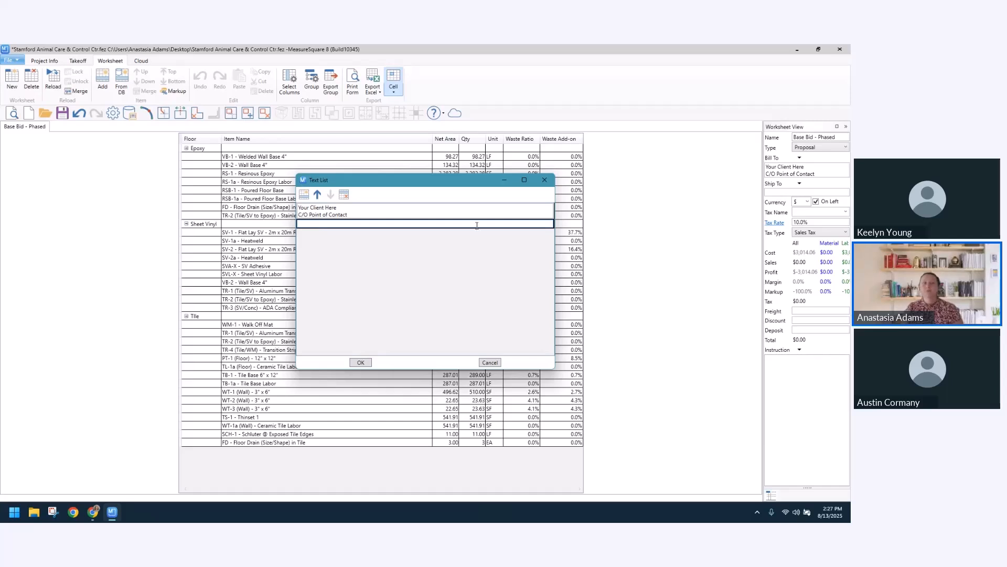
{"action": "left_click", "coordinate": [490, 363]}
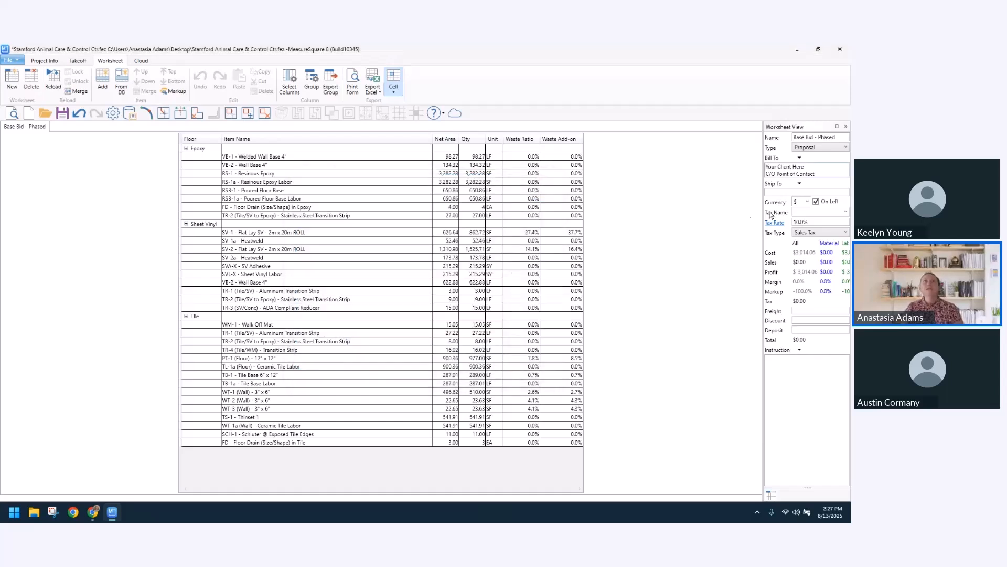
- Fill the proposal's Ship To field with the saved Company Warehouse address
{"action": "left_click", "coordinate": [782, 192]}
{"action": "left_click", "coordinate": [799, 185]}
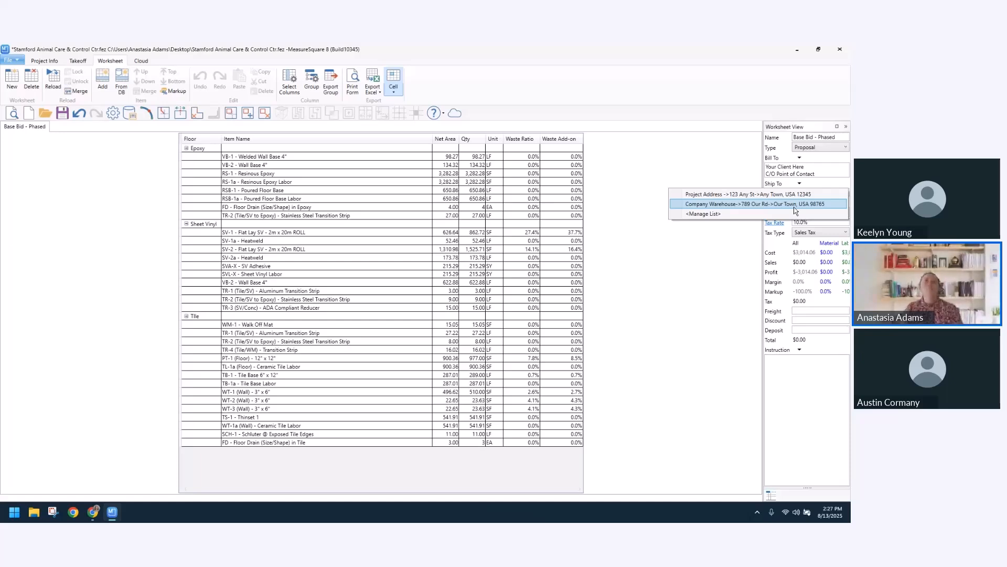
{"action": "left_click", "coordinate": [794, 207]}
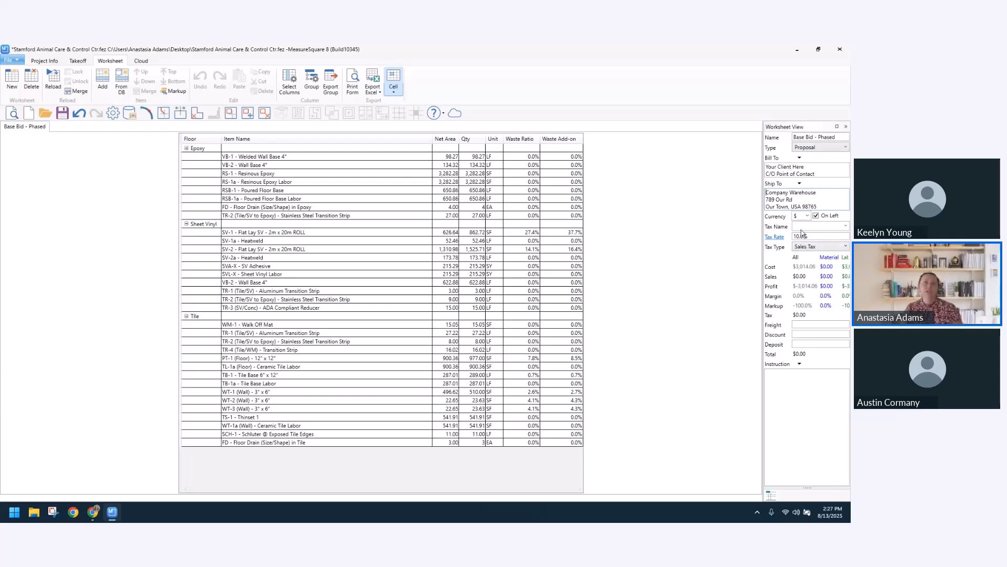
- Check the available tax types and widen the Worksheet View pane to fit the Material and Labor columns of its cost summary
{"action": "left_click", "coordinate": [823, 247]}
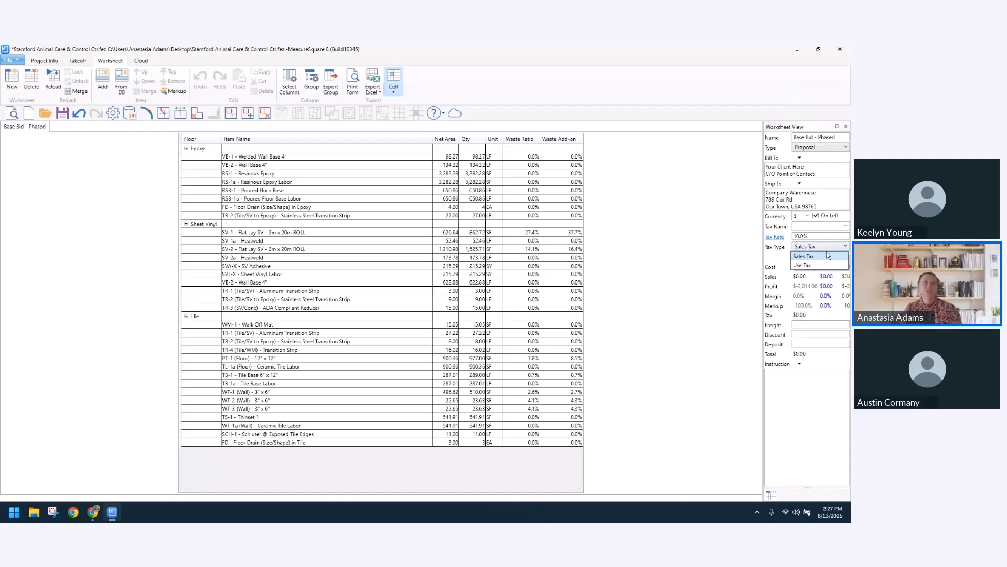
{"action": "left_click", "coordinate": [781, 251]}
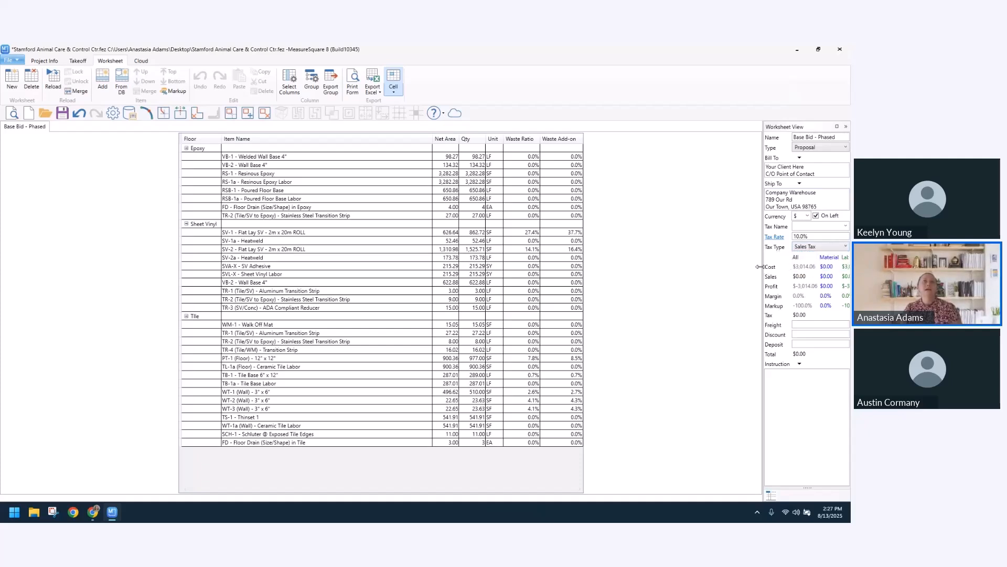
{"action": "left_click_drag", "start_coordinate": [759, 267], "coordinate": [610, 267]}
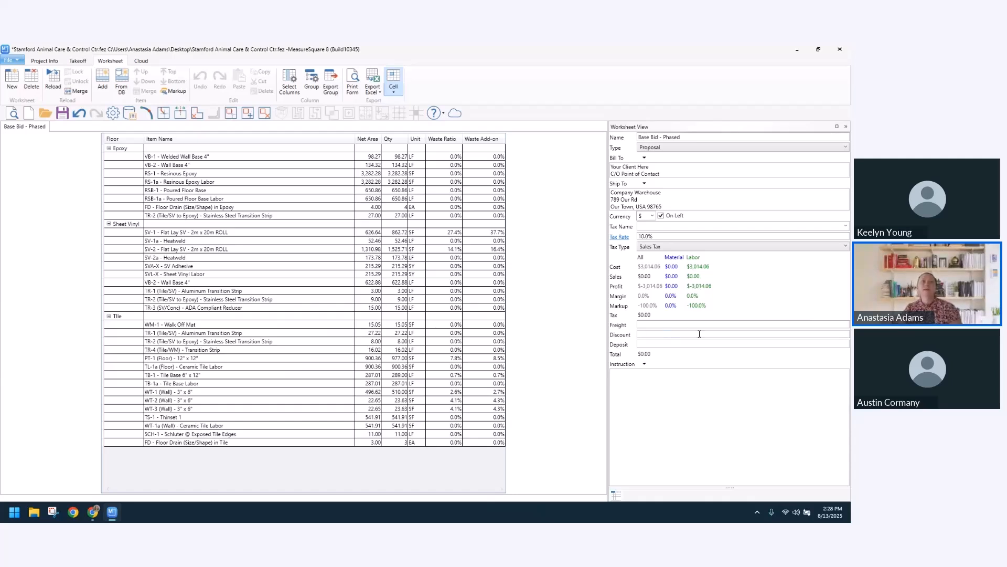
{"action": "left_click", "coordinate": [674, 324]}
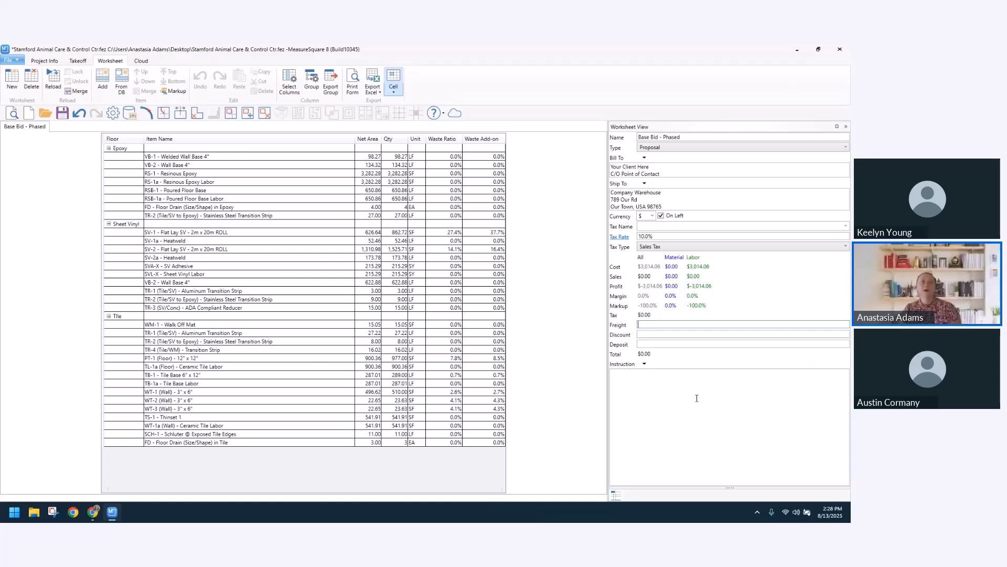
{"action": "left_click", "coordinate": [678, 324]}
{"action": "left_click", "coordinate": [660, 334]}
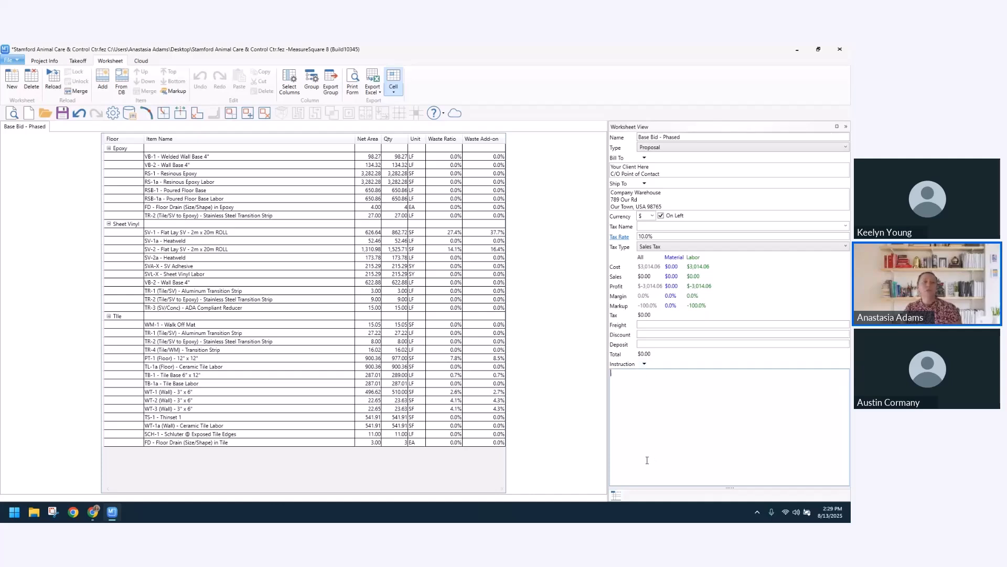
- Insert the saved TERMS & CONDITIONS and EXCLUSIONS texts into the proposal's Instruction field
{"action": "left_click", "coordinate": [645, 364]}
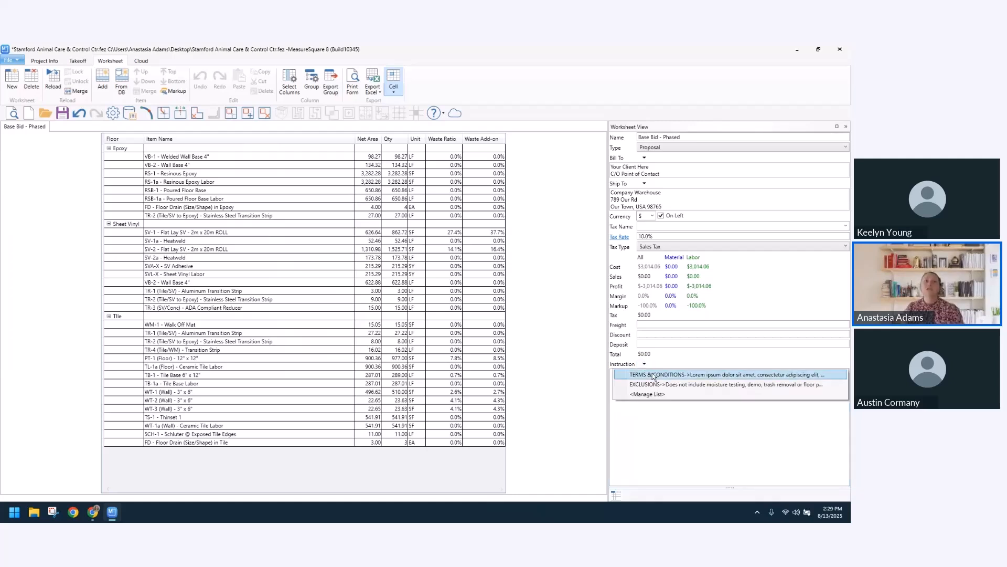
{"action": "left_click", "coordinate": [653, 375]}
{"action": "left_click", "coordinate": [645, 363]}
{"action": "left_click", "coordinate": [648, 385]}
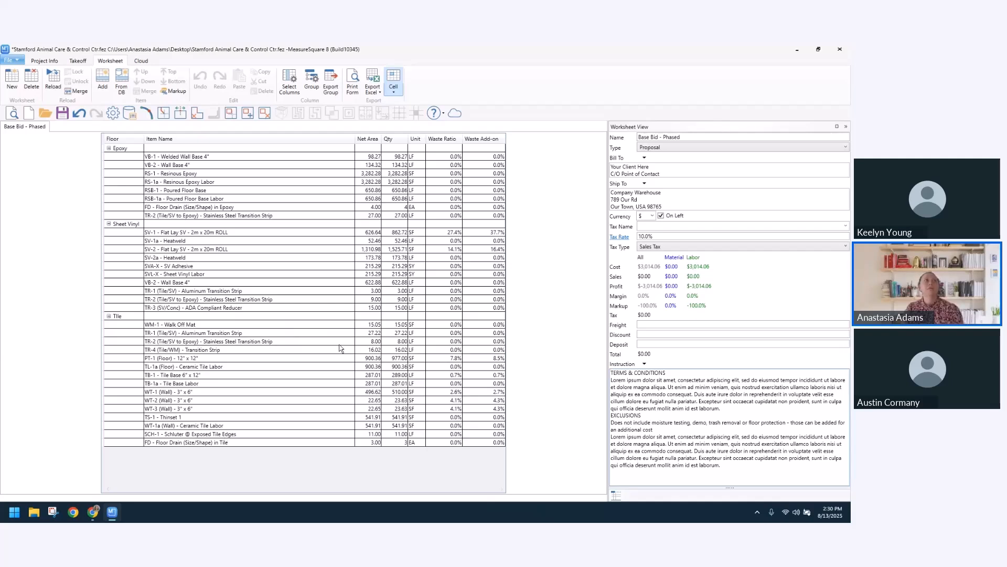
- Open the proposal's print preview at whole-page zoom and review it from the header and item quantities to the instructions and customer approval section
{"action": "left_click", "coordinate": [353, 91]}
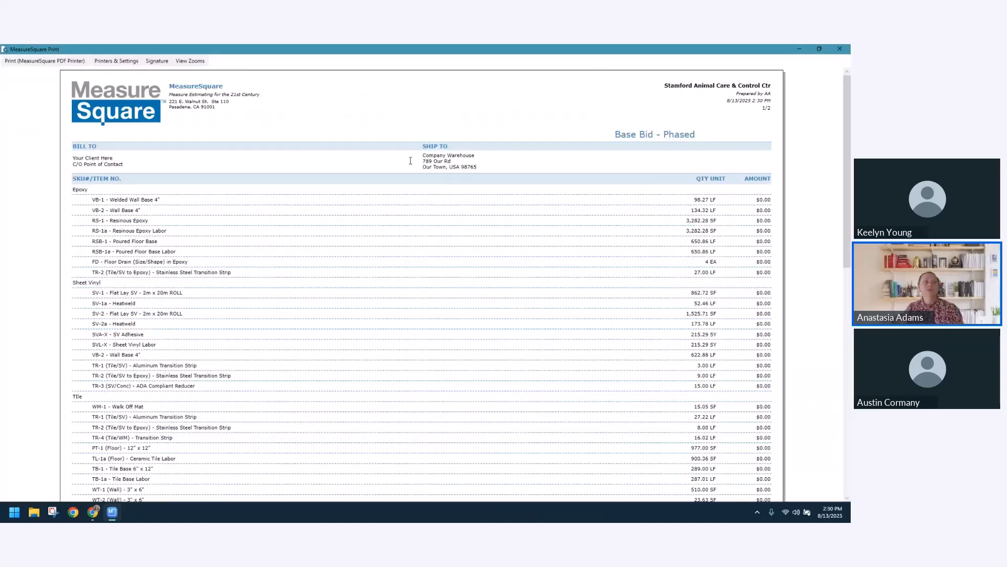
{"action": "scroll", "coordinate": [412, 173], "scroll_direction": "down", "scroll_amount": 1}
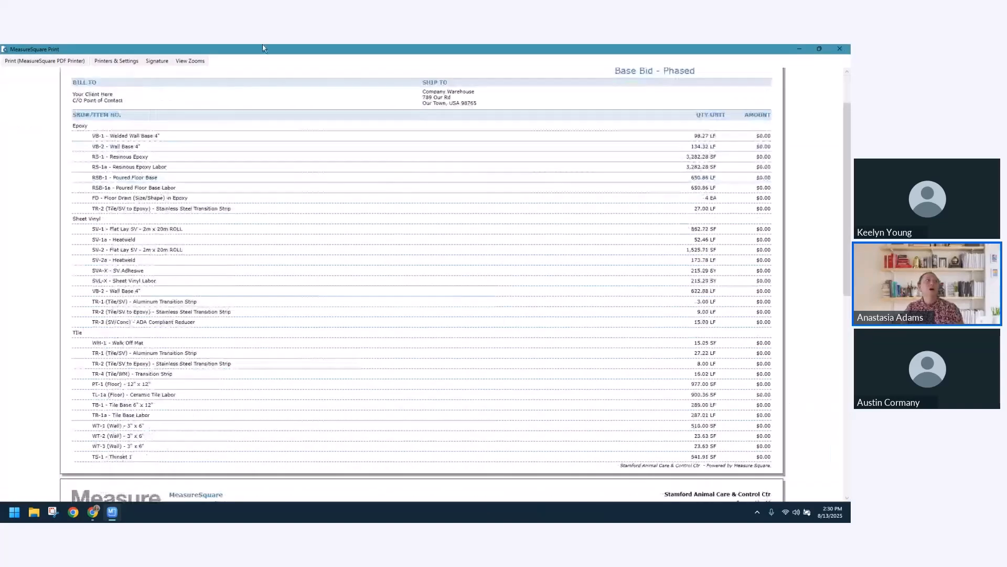
{"action": "left_click", "coordinate": [190, 61]}
{"action": "left_click", "coordinate": [190, 116]}
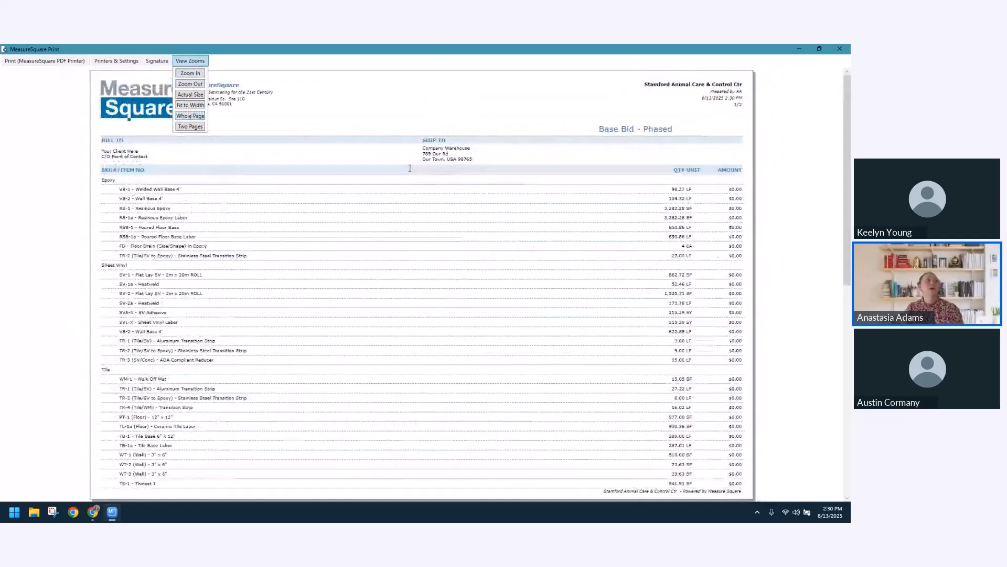
{"action": "left_click", "coordinate": [442, 187]}
{"action": "scroll", "coordinate": [441, 187], "scroll_direction": "down", "scroll_amount": 1}
{"action": "scroll", "coordinate": [467, 196], "scroll_direction": "up", "scroll_amount": 1}
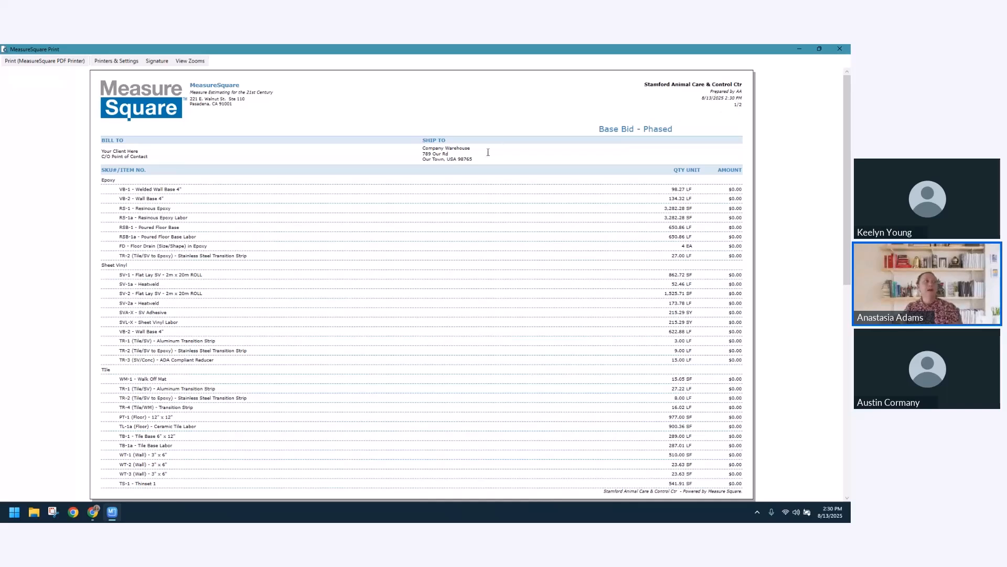
{"action": "scroll", "coordinate": [488, 153], "scroll_direction": "down", "scroll_amount": 1}
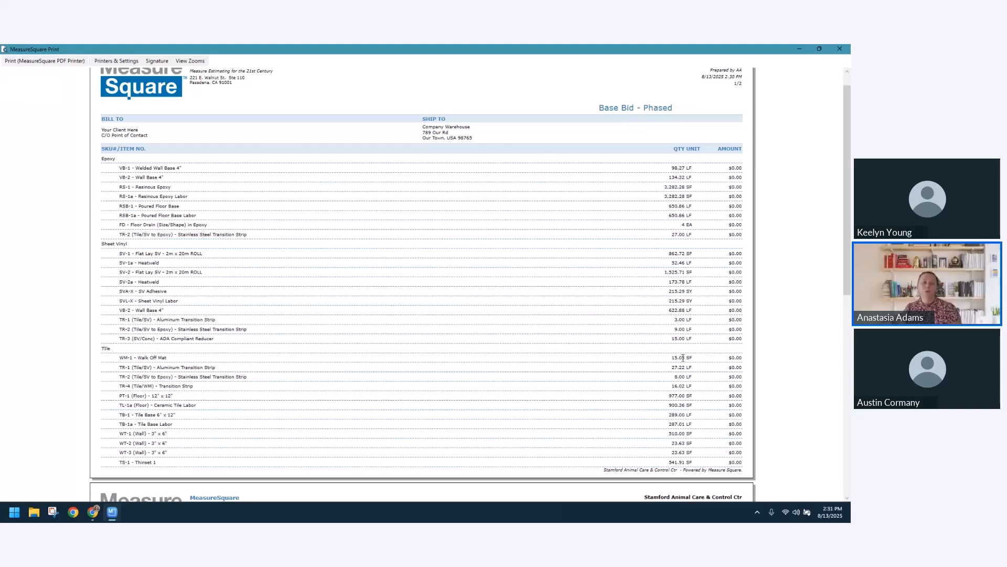
{"action": "scroll", "coordinate": [576, 297], "scroll_direction": "down", "scroll_amount": 5}
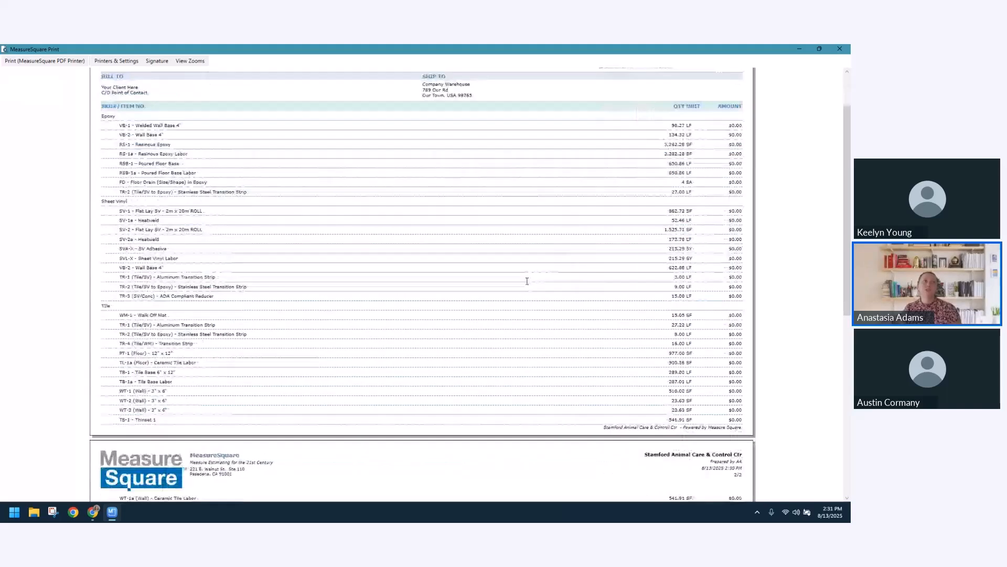
{"action": "scroll", "coordinate": [504, 232], "scroll_direction": "down", "scroll_amount": 3}
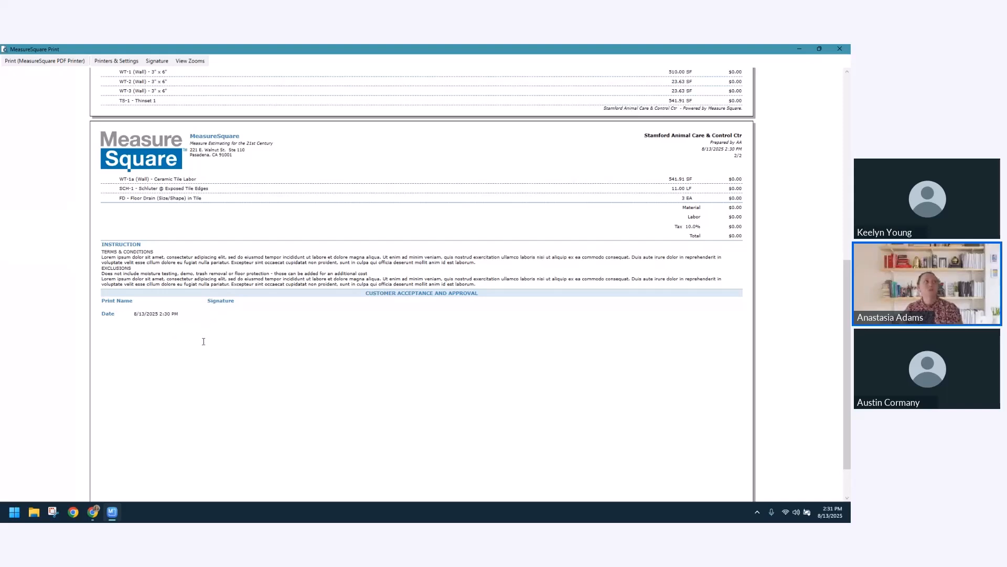
- Set the printed proposal form to leave out the total summary and signature and to show the description
{"action": "left_click", "coordinate": [113, 60]}
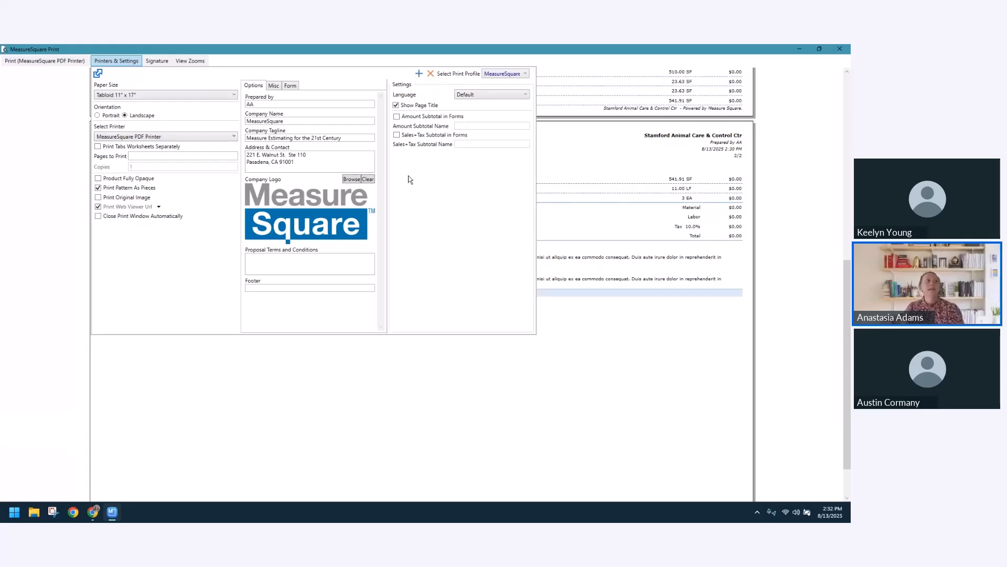
{"action": "left_click", "coordinate": [307, 256]}
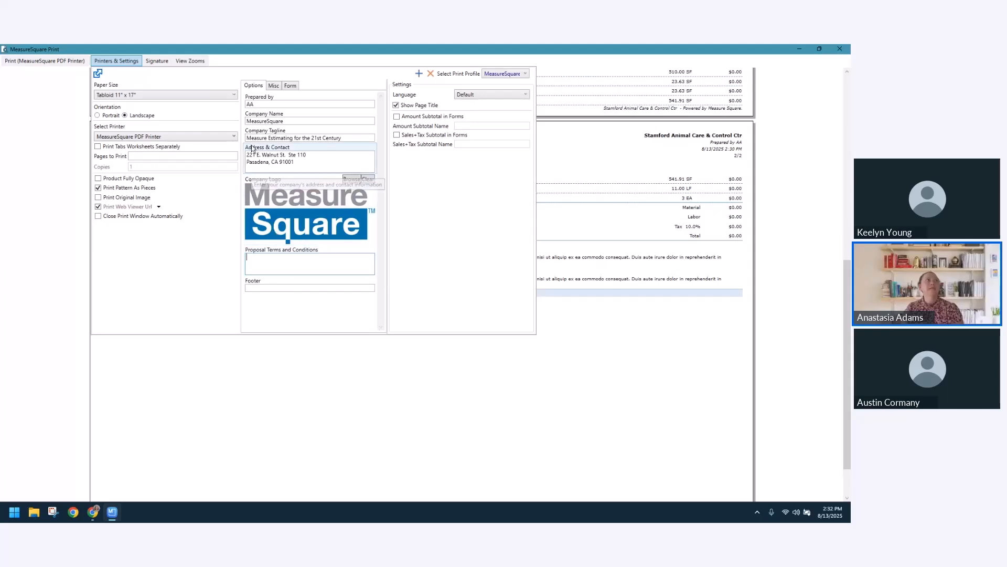
{"action": "left_click", "coordinate": [288, 86]}
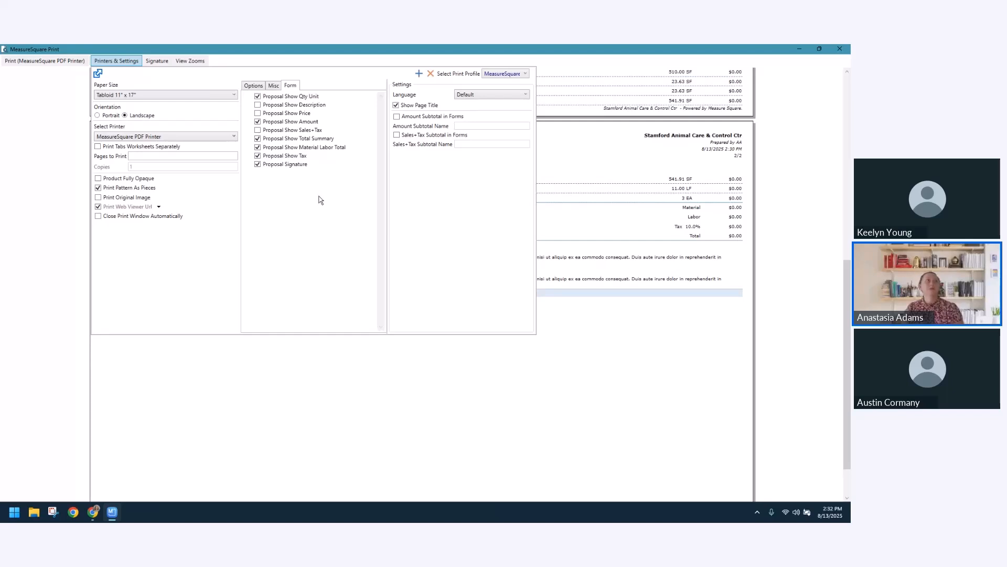
{"action": "left_click", "coordinate": [258, 139]}
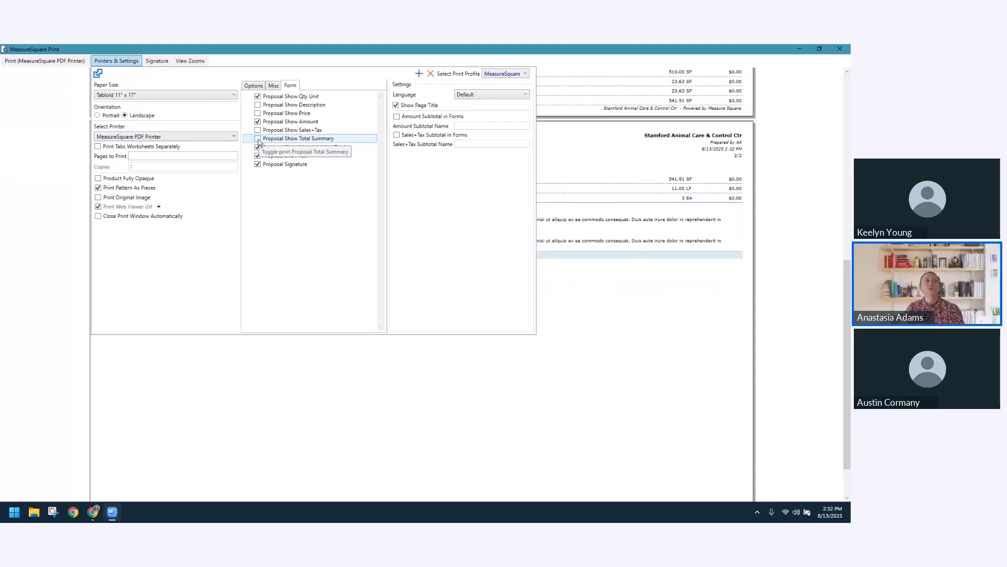
{"action": "left_click", "coordinate": [258, 165]}
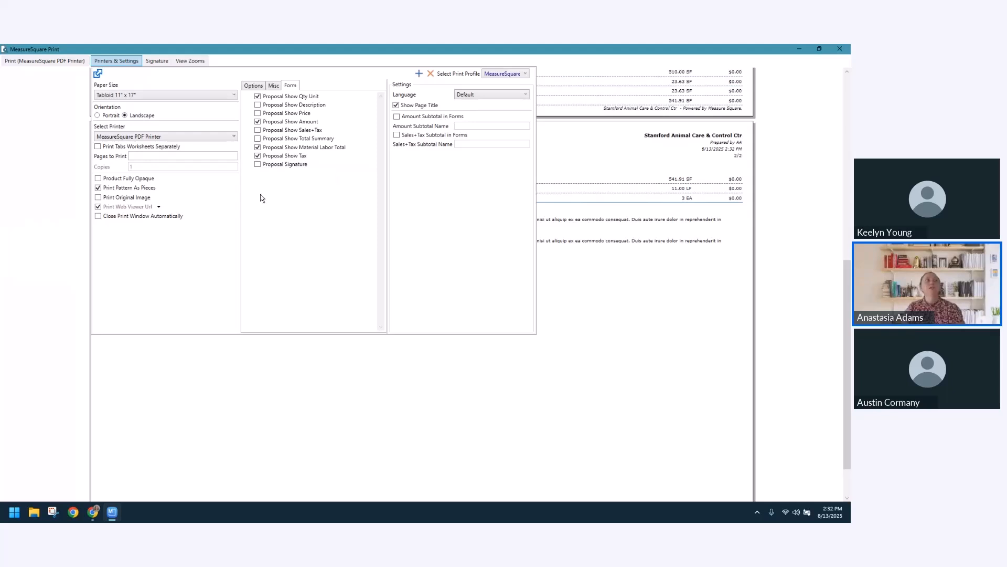
{"action": "left_click", "coordinate": [258, 105]}
{"action": "scroll", "coordinate": [519, 218], "scroll_direction": "up", "scroll_amount": 4}
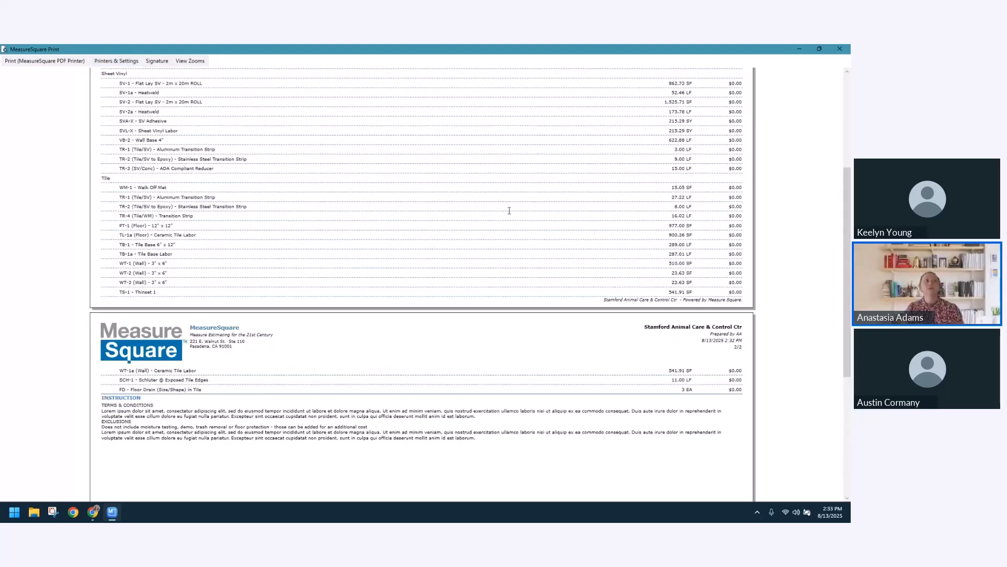
{"action": "scroll", "coordinate": [394, 203], "scroll_direction": "up", "scroll_amount": 3}
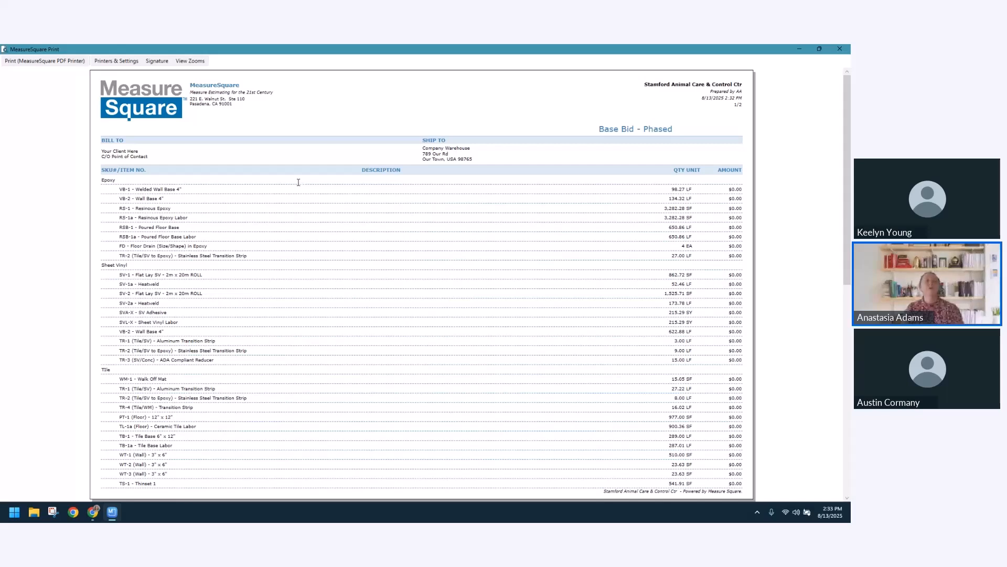
- Switch the printed proposal to New Style Forms
{"action": "left_click", "coordinate": [125, 61]}
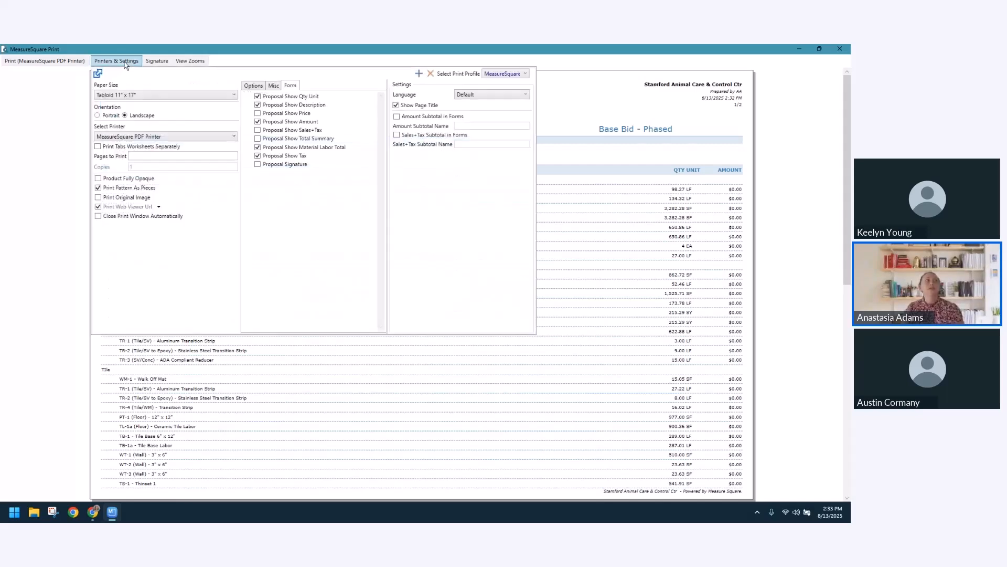
{"action": "left_click", "coordinate": [277, 87]}
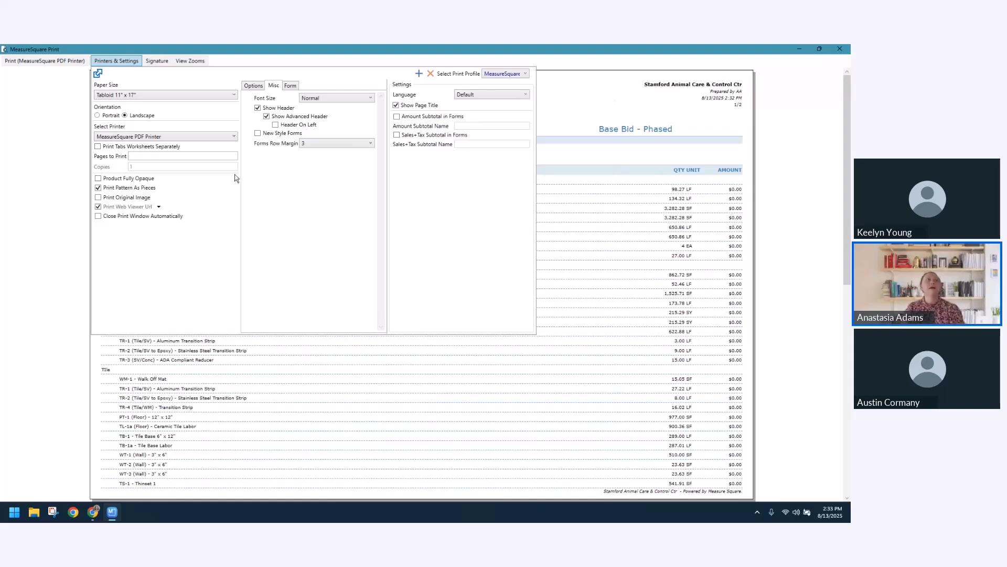
{"action": "left_click", "coordinate": [258, 134]}
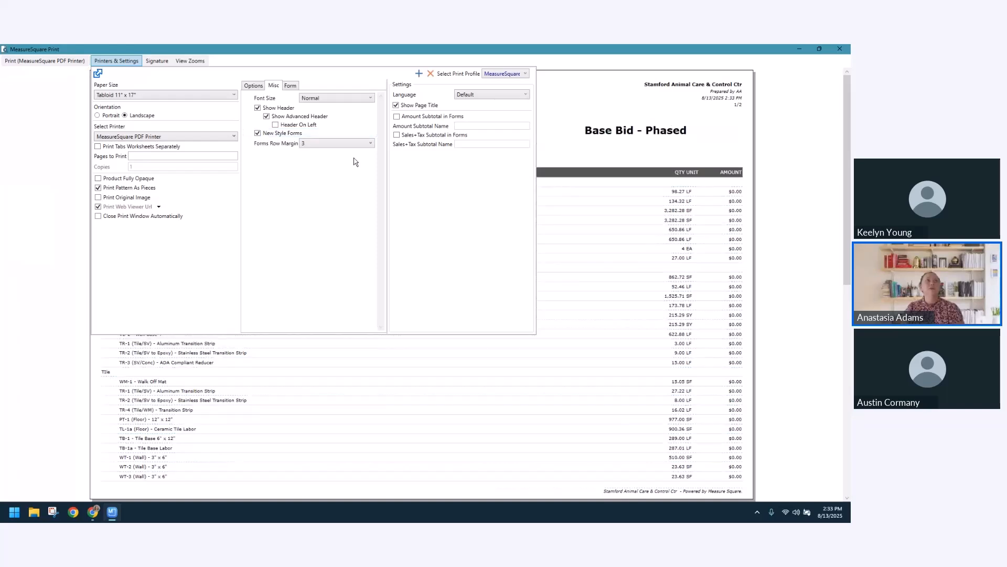
{"action": "left_click", "coordinate": [642, 216]}
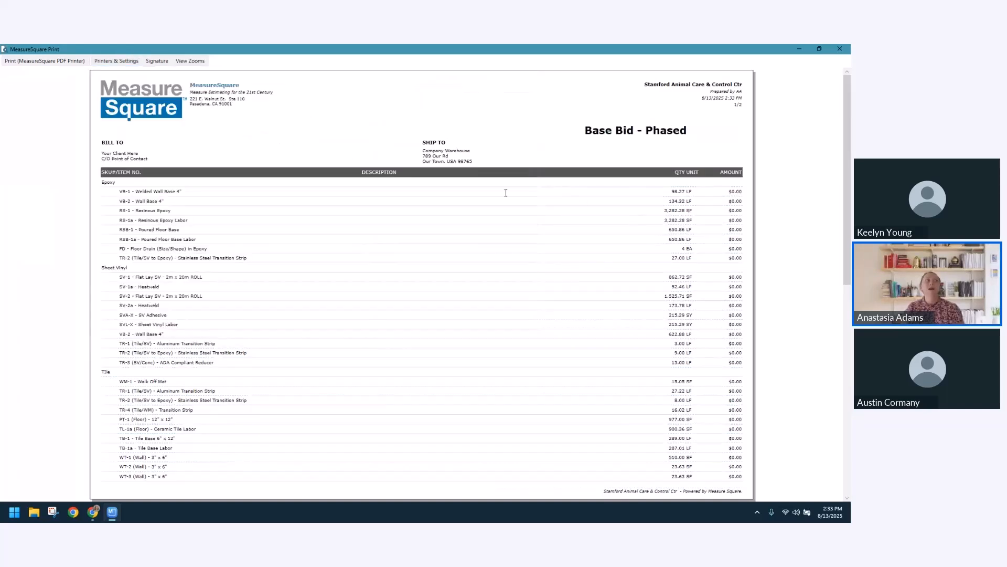
- Review both pages of the restyled "Base Bid - Phased" proposal in the print preview, then close it
{"action": "scroll", "coordinate": [455, 209], "scroll_direction": "down", "scroll_amount": 1}
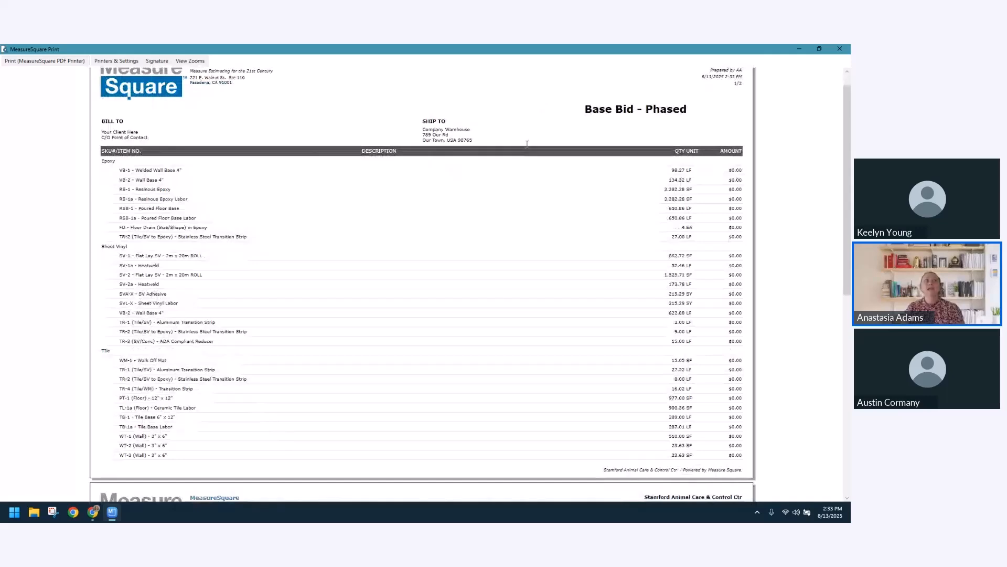
{"action": "scroll", "coordinate": [467, 160], "scroll_direction": "down", "scroll_amount": 8}
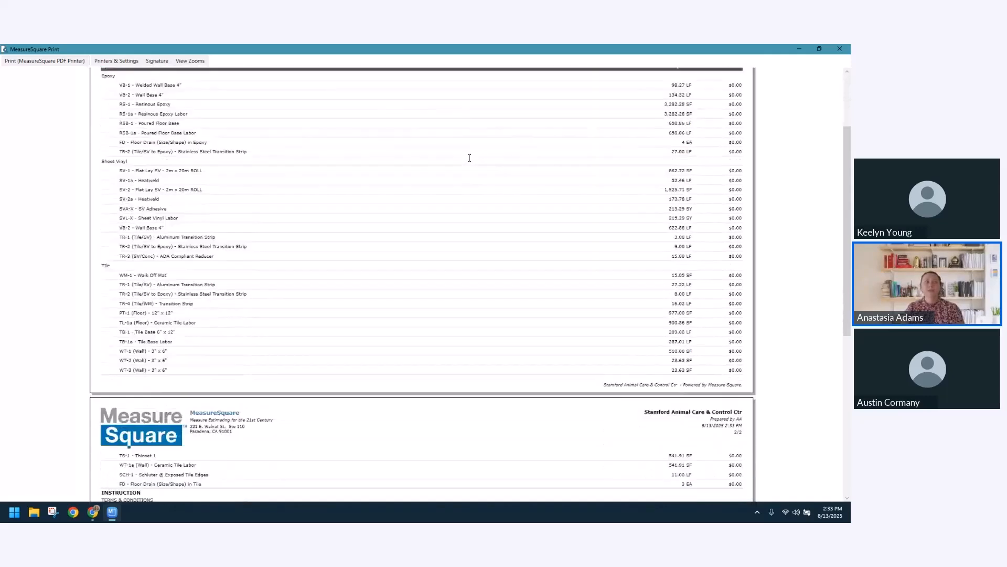
{"action": "scroll", "coordinate": [470, 157], "scroll_direction": "down", "scroll_amount": 7}
{"action": "scroll", "coordinate": [469, 154], "scroll_direction": "up", "scroll_amount": 15}
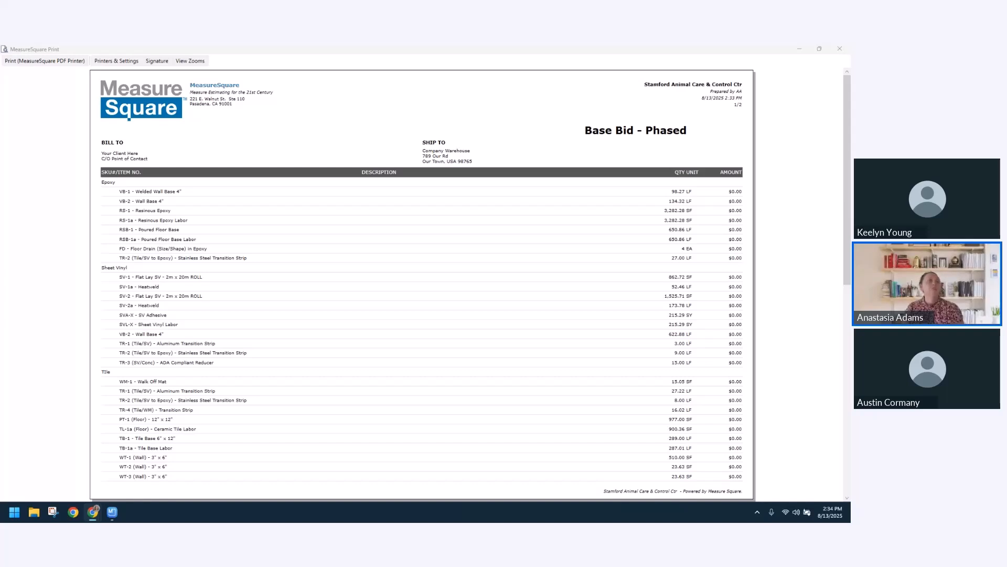
{"action": "left_click", "coordinate": [840, 49]}
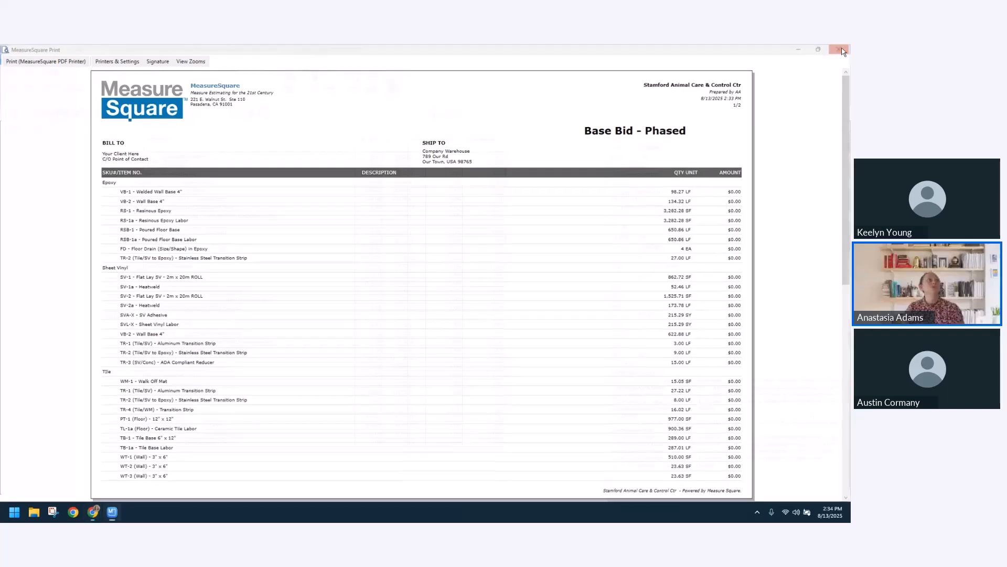
- Place a vertical dimension across the door opening between Dog Bonding 108 and the Waiting Area on the Main Floor plan
{"action": "left_click", "coordinate": [78, 60]}
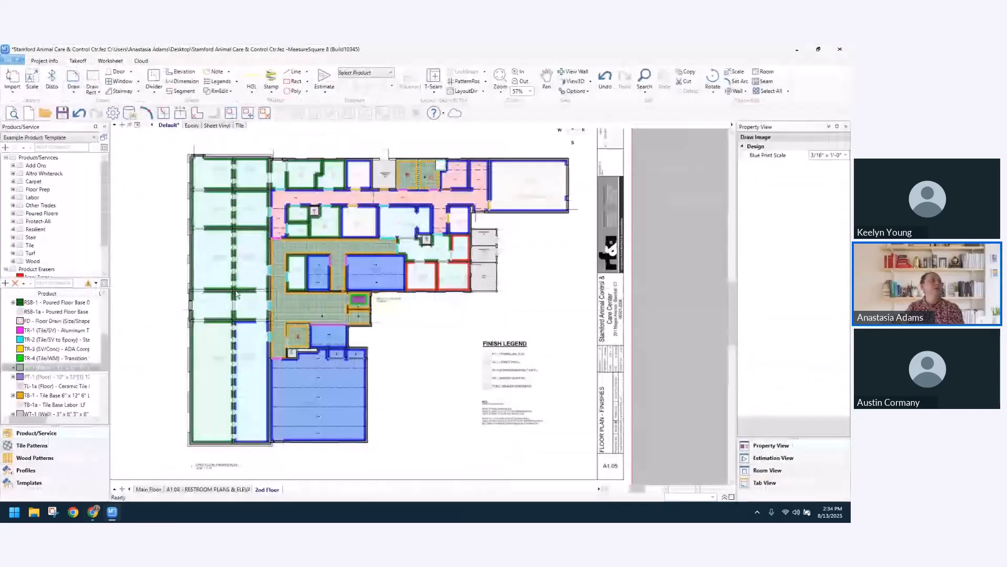
{"action": "scroll", "coordinate": [263, 333], "scroll_direction": "up", "scroll_amount": 2}
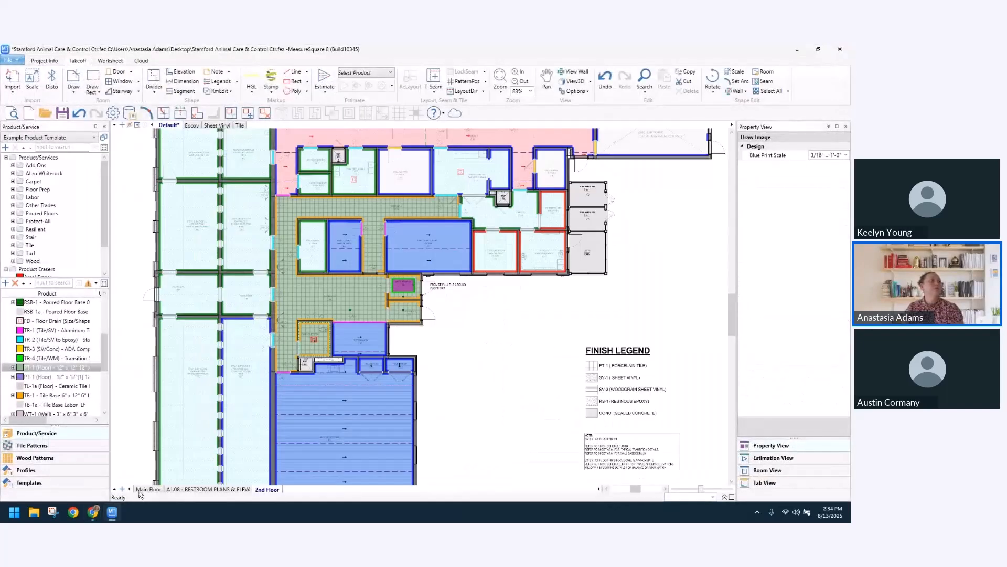
{"action": "left_click", "coordinate": [148, 489]}
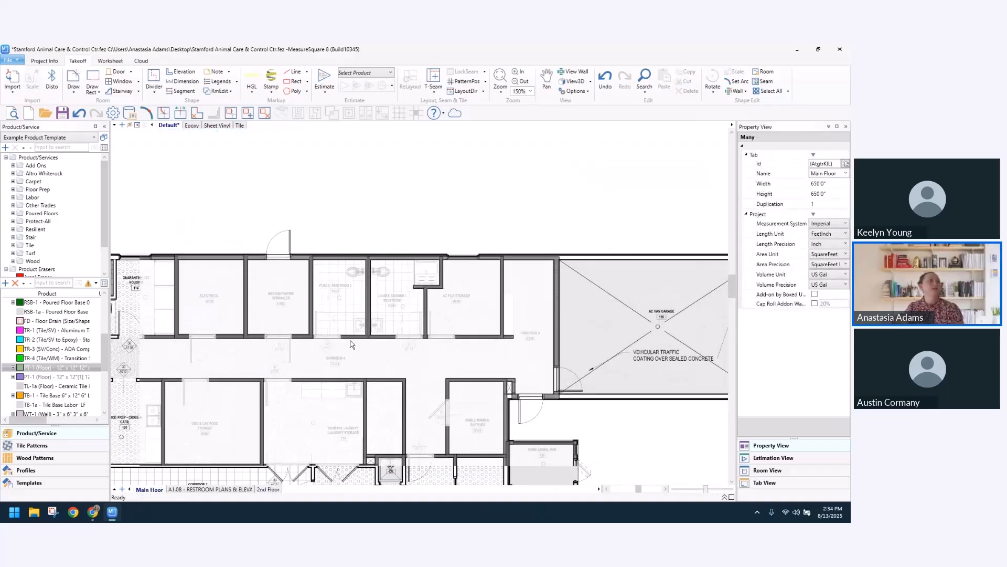
{"action": "middle_click_drag", "start_coordinate": [347, 373], "coordinate": [492, 241]}
{"action": "scroll", "coordinate": [349, 259], "scroll_direction": "up", "scroll_amount": 3}
{"action": "scroll", "coordinate": [495, 248], "scroll_direction": "up", "scroll_amount": 2}
{"action": "scroll", "coordinate": [440, 245], "scroll_direction": "up", "scroll_amount": 7}
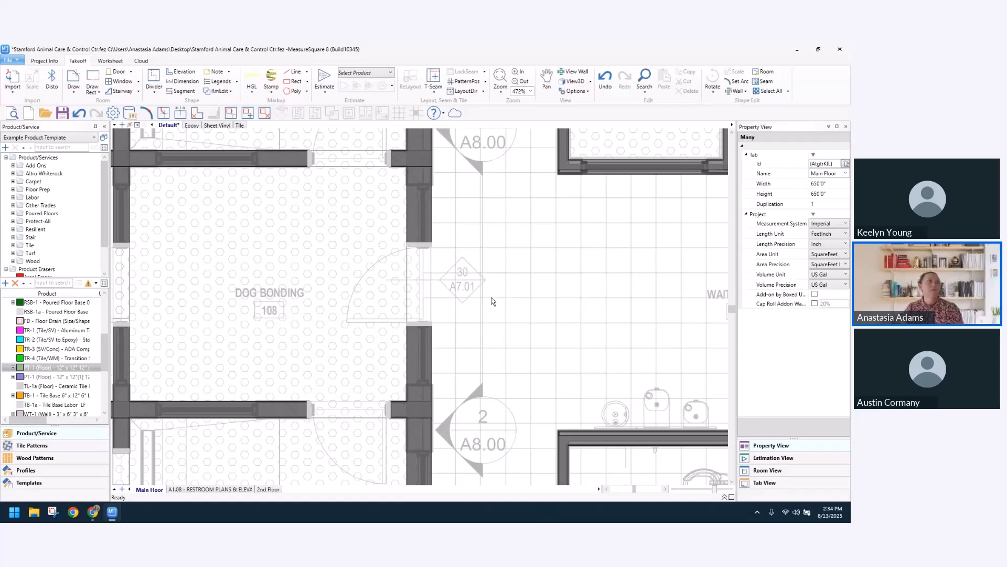
{"action": "left_click", "coordinate": [190, 82]}
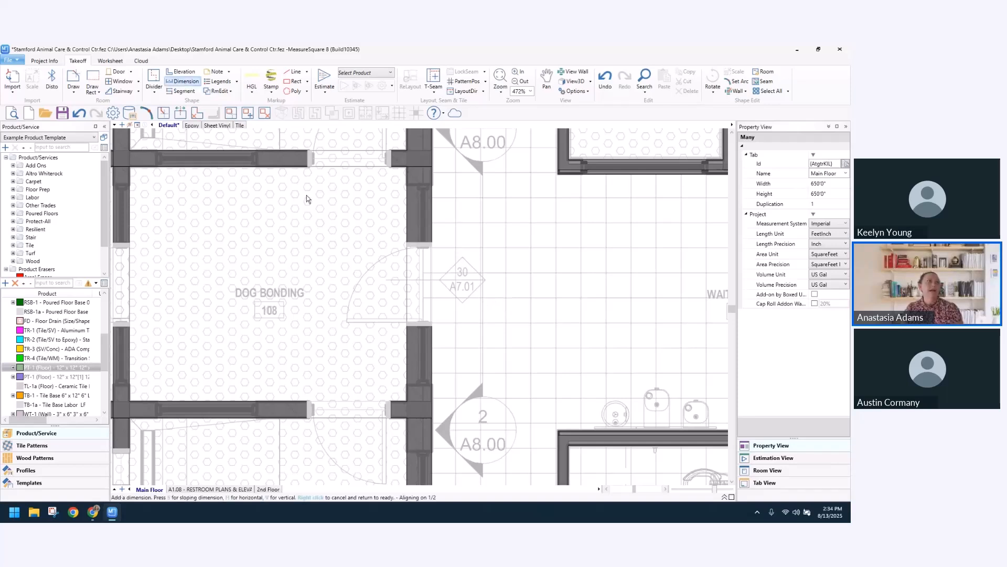
{"action": "left_click", "coordinate": [422, 247]}
{"action": "left_click", "coordinate": [423, 323]}
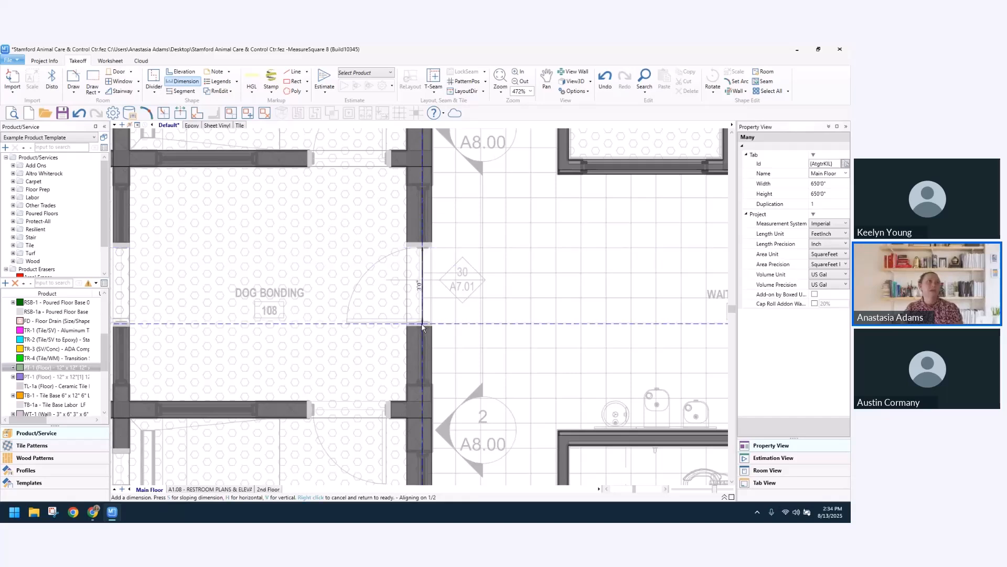
{"action": "left_click", "coordinate": [465, 325]}
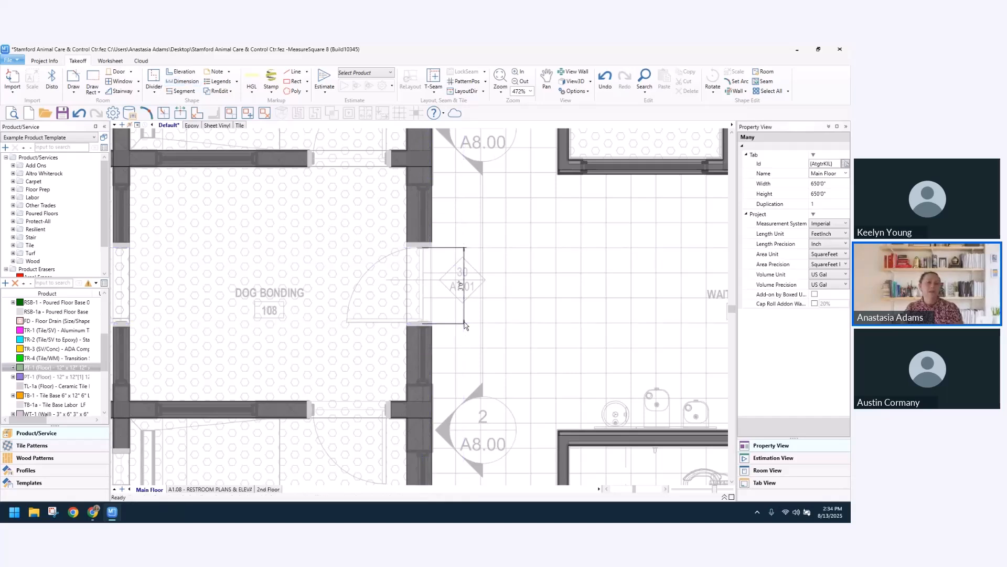
- Move the Dog Bonding 108 doorway dimension line slightly closer to the wall
{"action": "left_click", "coordinate": [463, 286]}
{"action": "left_click", "coordinate": [461, 286]}
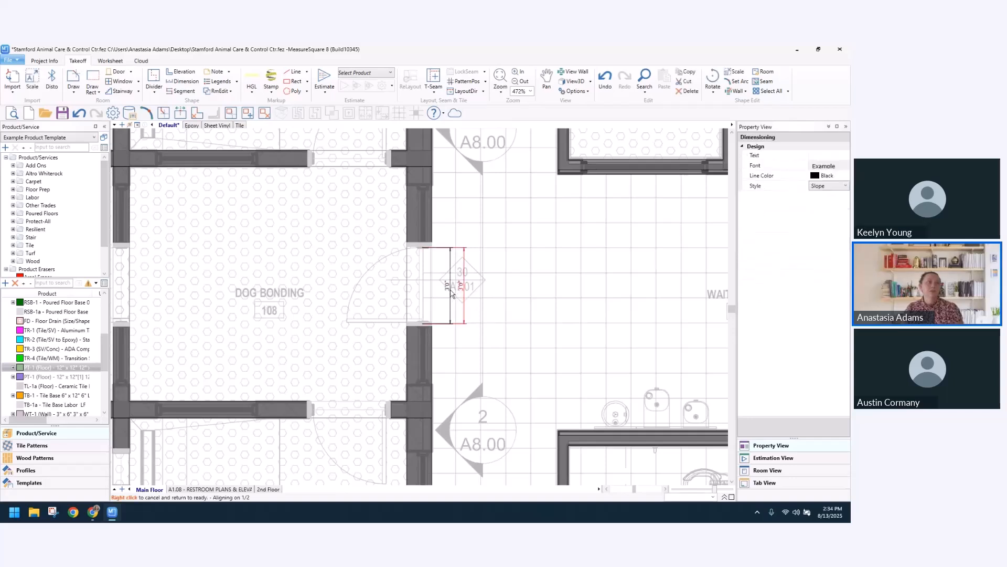
{"action": "right_click", "coordinate": [559, 306]}
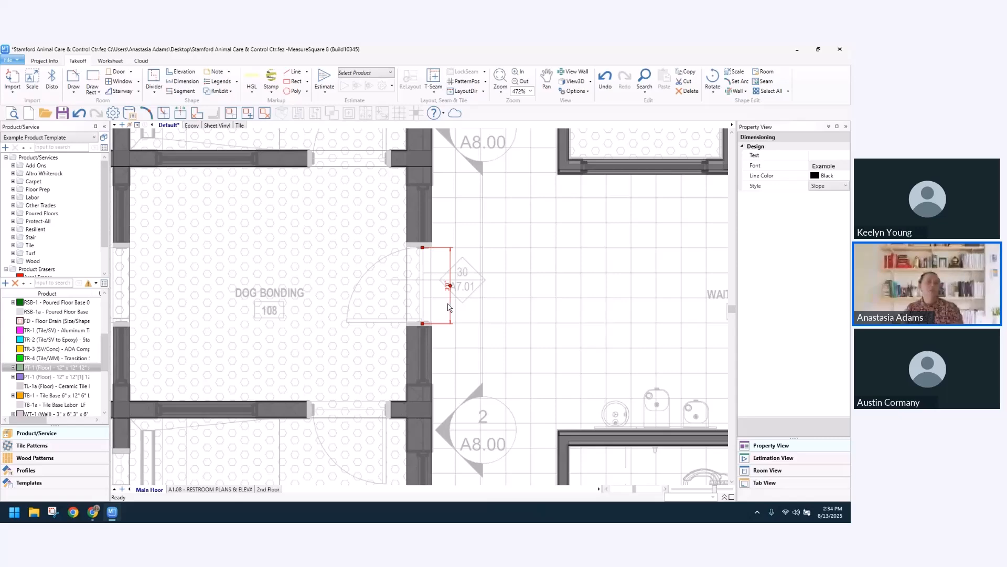
- Inspect the width and height properties of the door opening south of Dog Bonding 108, dismissing the save reminder
{"action": "scroll", "coordinate": [370, 267], "scroll_direction": "down", "scroll_amount": 2}
{"action": "scroll", "coordinate": [371, 265], "scroll_direction": "down", "scroll_amount": 7}
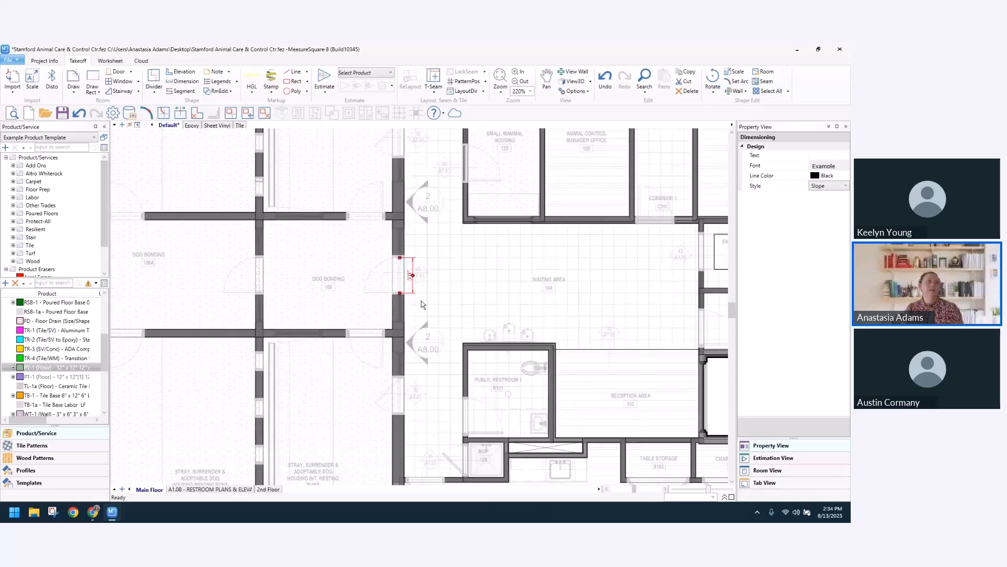
{"action": "left_click", "coordinate": [138, 310]}
{"action": "scroll", "coordinate": [401, 316], "scroll_direction": "up", "scroll_amount": 1}
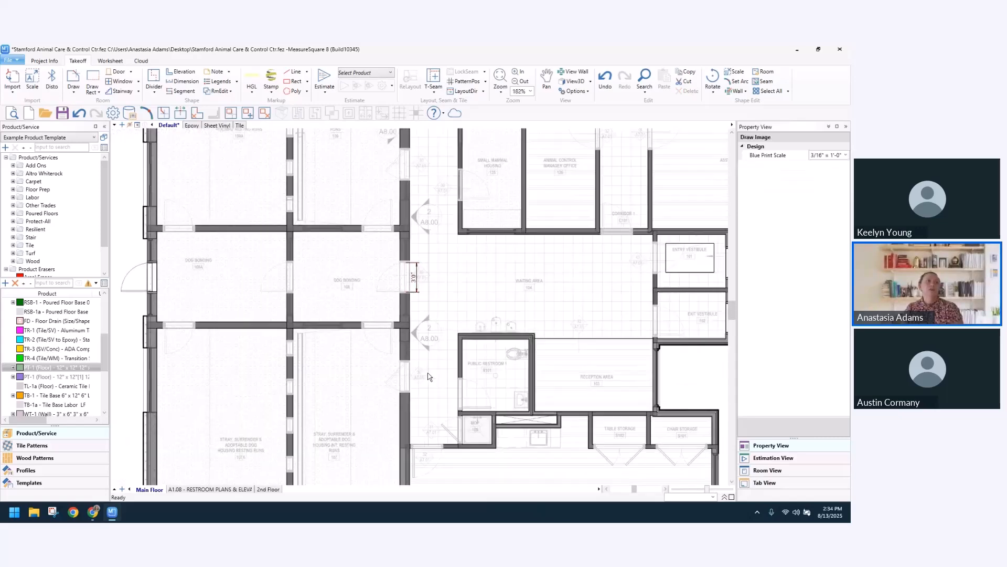
{"action": "left_click", "coordinate": [407, 382]}
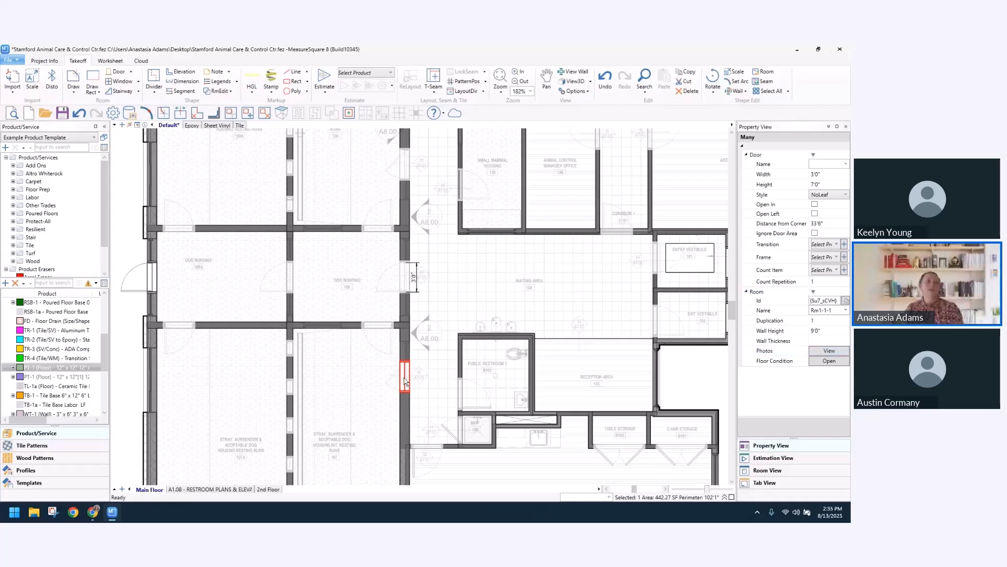
{"action": "left_click", "coordinate": [817, 183]}
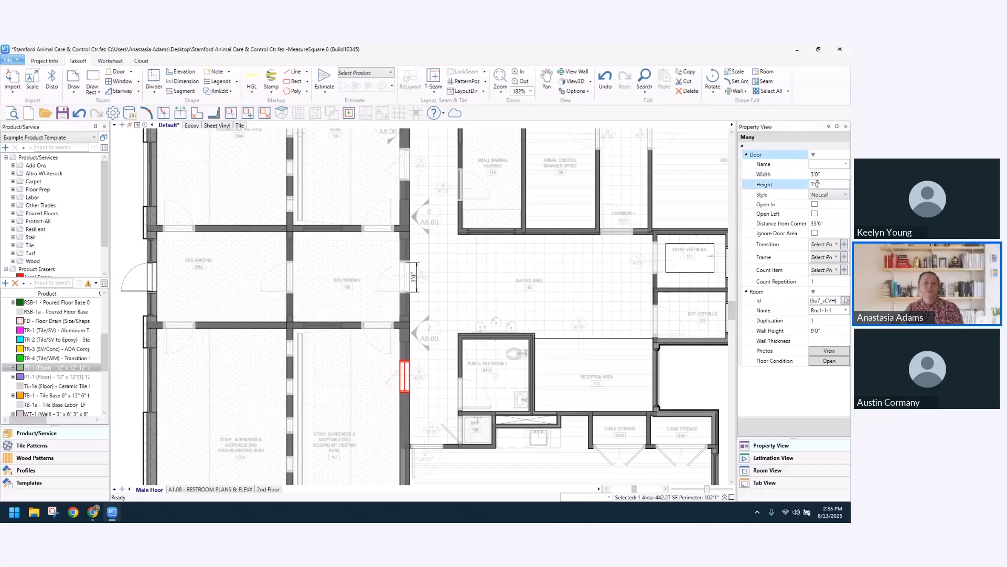
{"action": "left_click", "coordinate": [782, 233]}
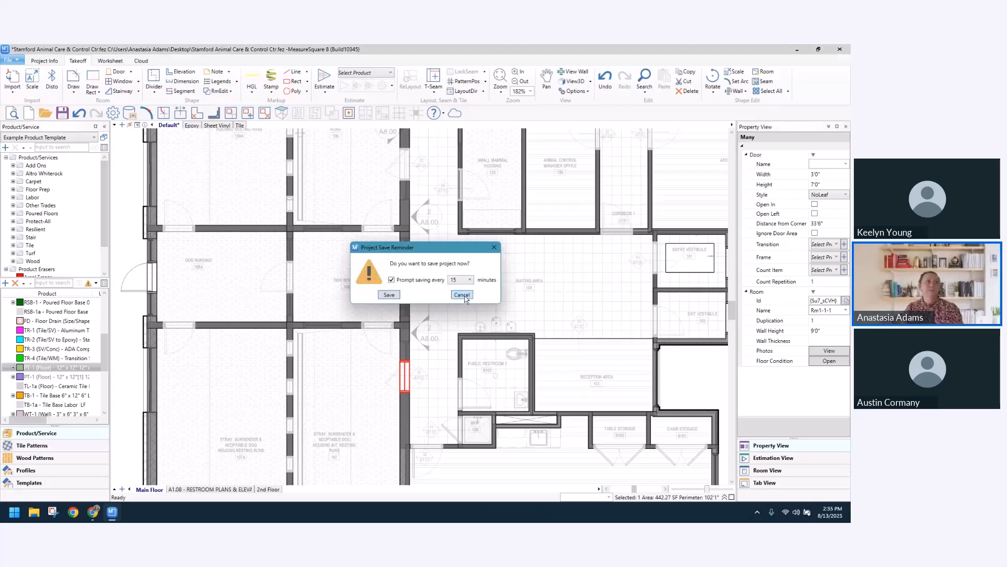
{"action": "left_click", "coordinate": [461, 295]}
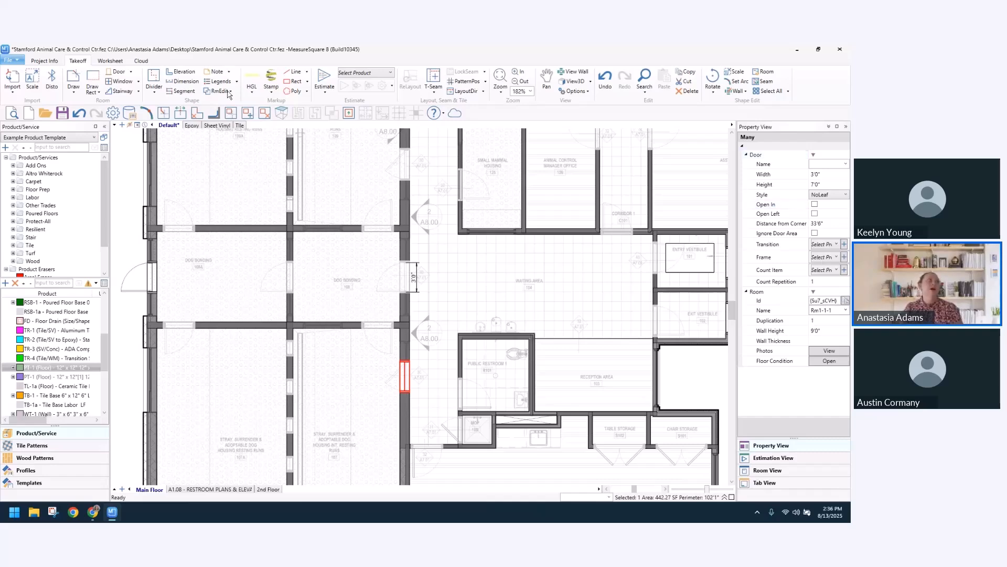
- Insert two blank lines above TERMS & CONDITIONS in the proposal worksheet's Instruction text
{"action": "left_click", "coordinate": [107, 62]}
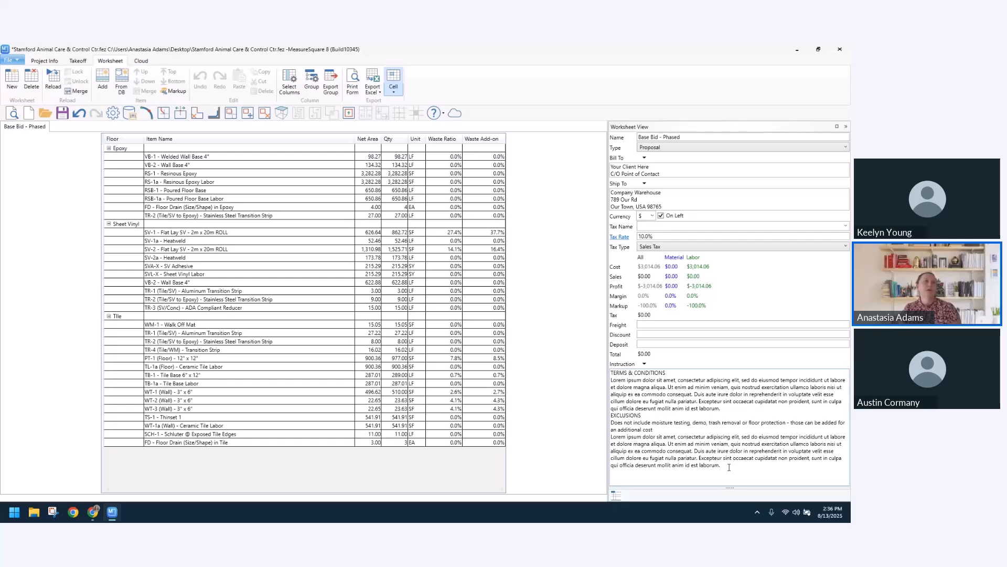
{"action": "left_click_drag", "start_coordinate": [729, 467], "coordinate": [626, 357]}
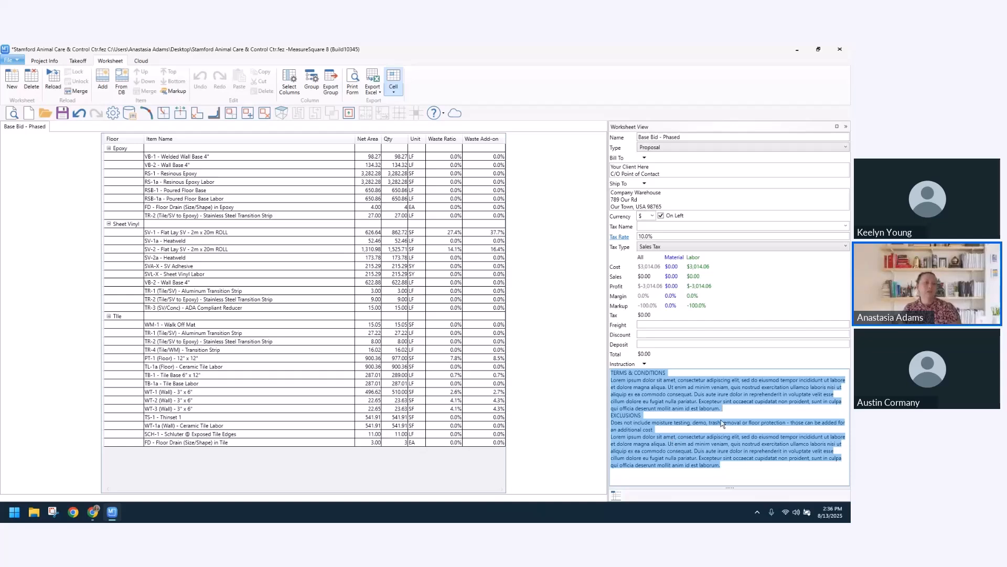
{"action": "left_click", "coordinate": [614, 373]}
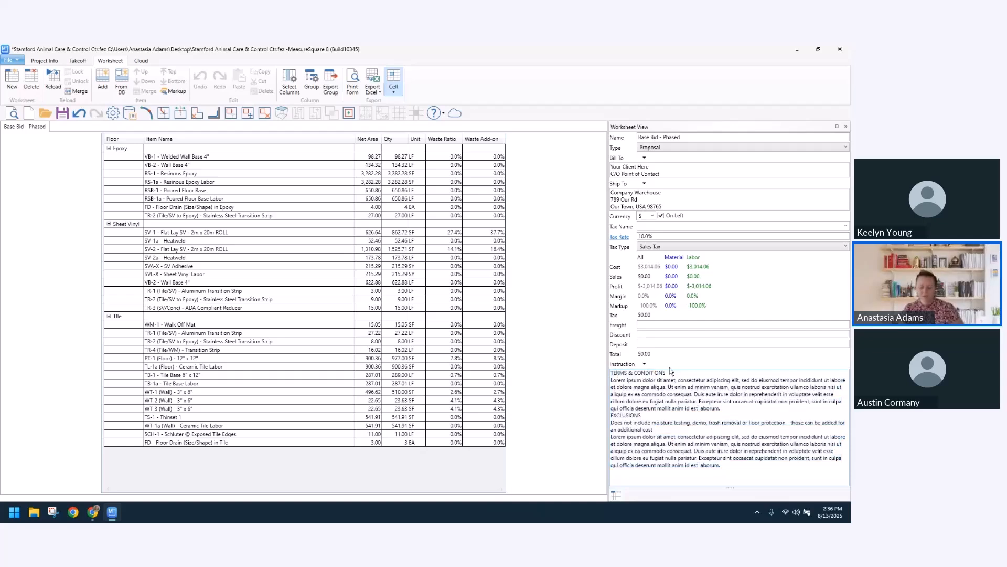
{"action": "key", "text": "Return"}
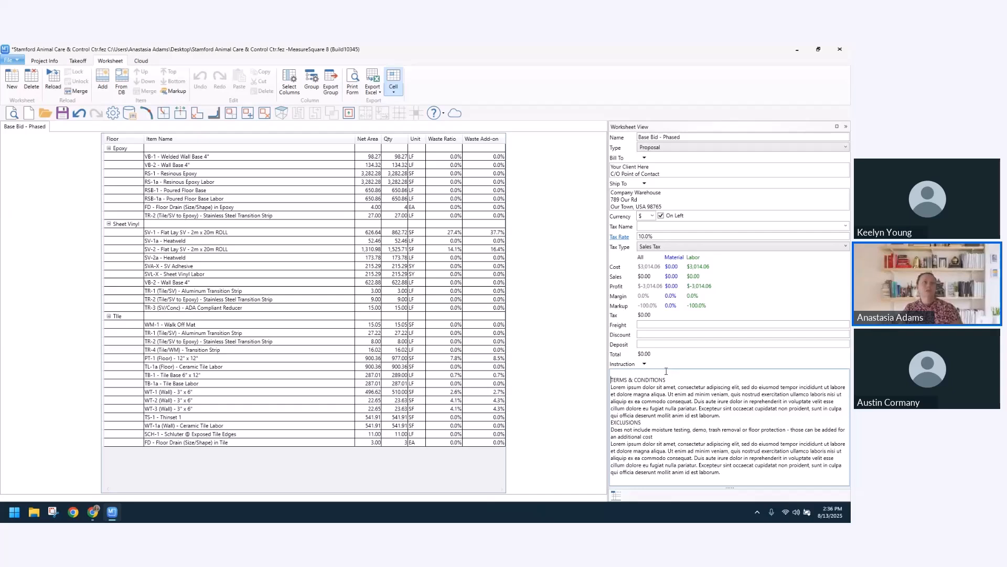
{"action": "key", "text": "Return"}
{"action": "key", "text": "Up"}
{"action": "key", "text": "Up"}
- Add the note "Per Conversation with ___ We will perform the hall first ____" at the start of the Instruction text
{"action": "type", "text": "Pe"}
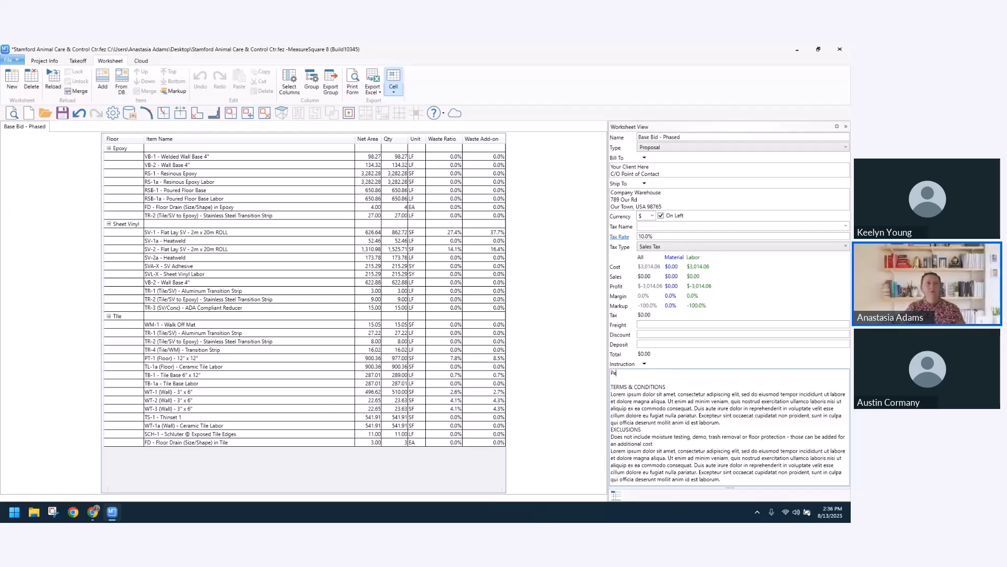
{"action": "type", "text": "r Convera"}
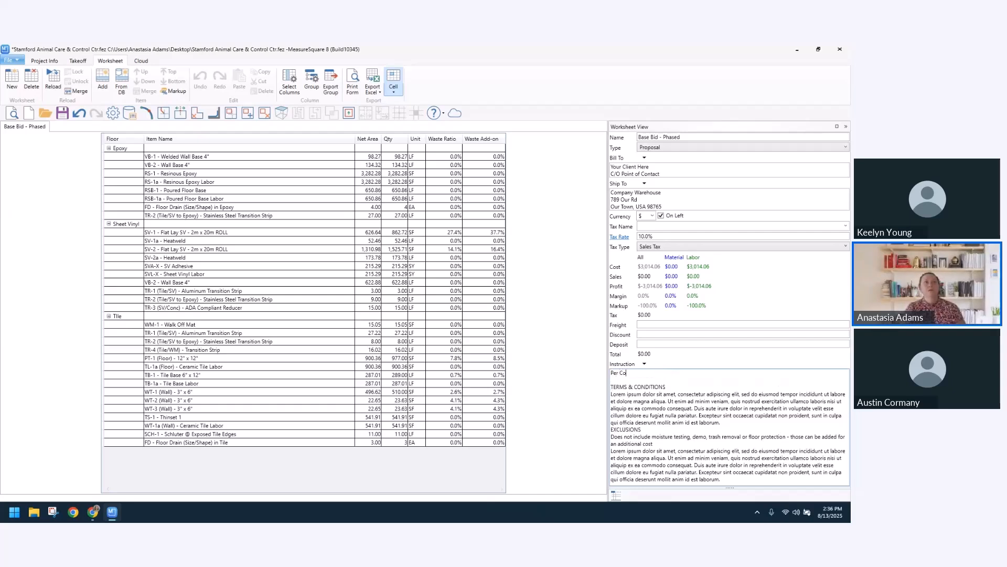
{"action": "key", "text": "BackSpace"}
{"action": "type", "text": "staion"}
{"action": "key", "text": "BackSpace"}
{"action": "key", "text": "BackSpace"}
{"action": "key", "text": "BackSpace"}
{"action": "key", "text": "BackSpace"}
{"action": "type", "text": "on with "}
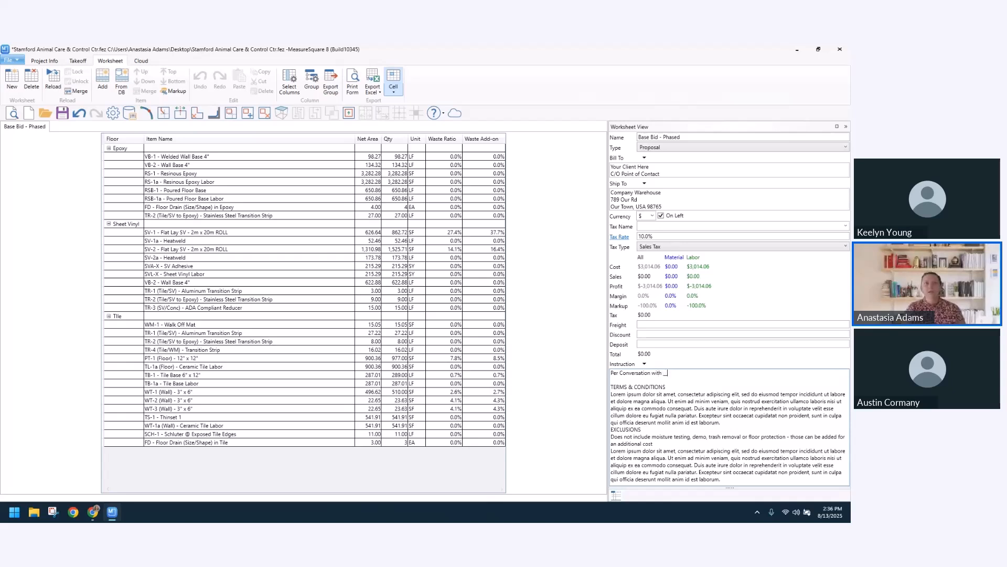
{"action": "type", "text": "___ We will performt"}
{"action": "key", "text": "BackSpace"}
{"action": "type", "text": "the Hall first ___"}
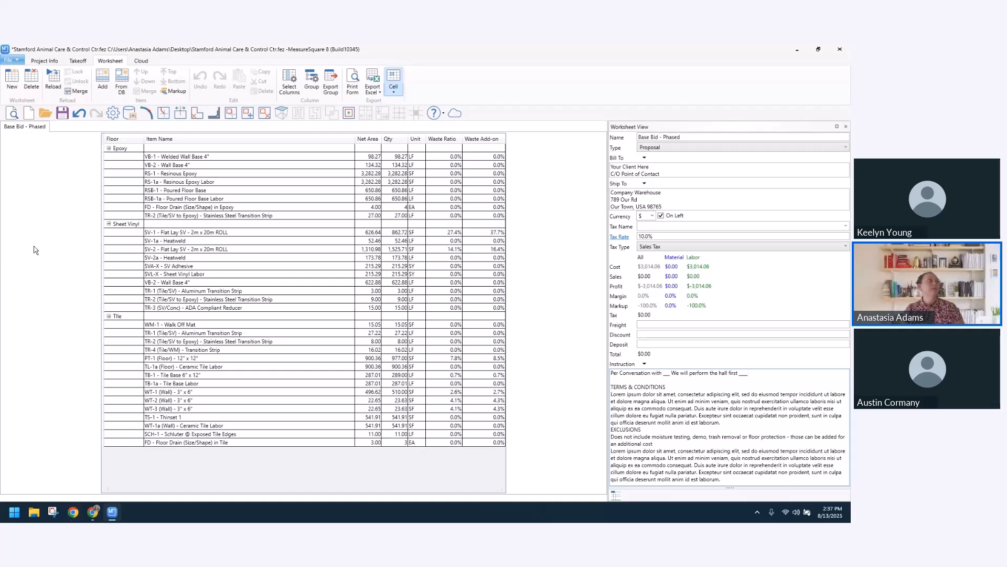
- Open the project's print options and enlarge the dialog so its option columns show in full
{"action": "left_click", "coordinate": [11, 60]}
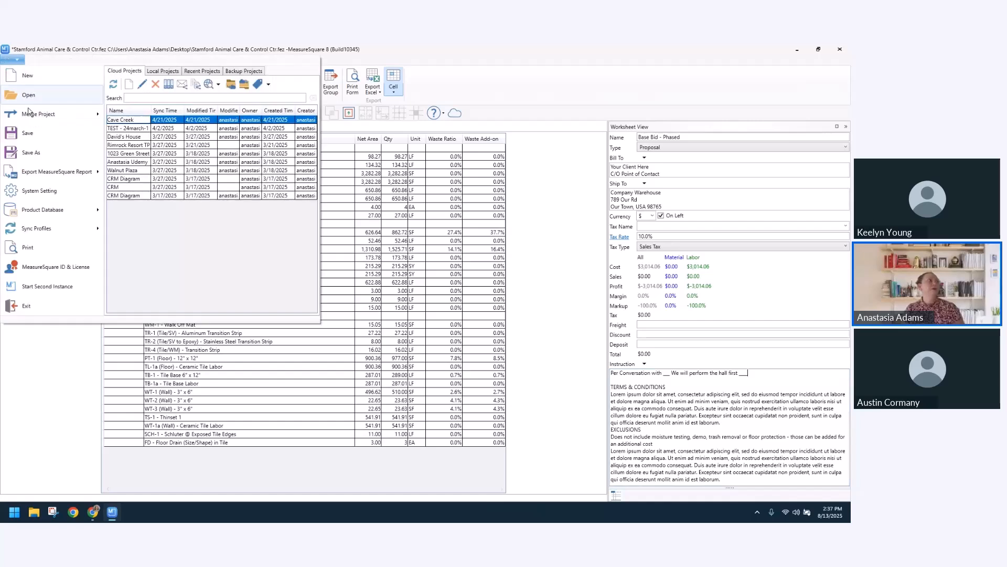
{"action": "left_click", "coordinate": [43, 251]}
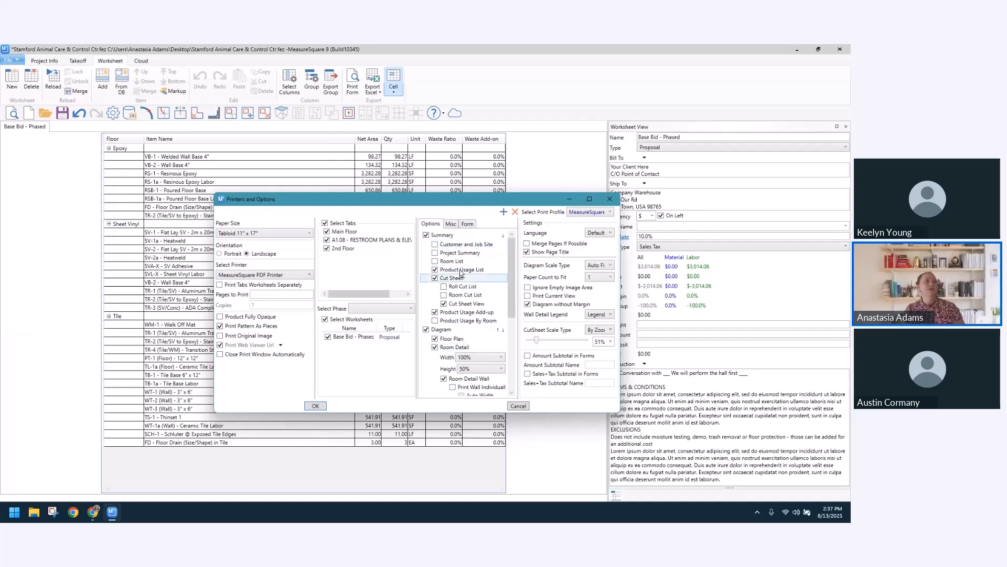
{"action": "left_click_drag", "start_coordinate": [446, 203], "coordinate": [417, 106]}
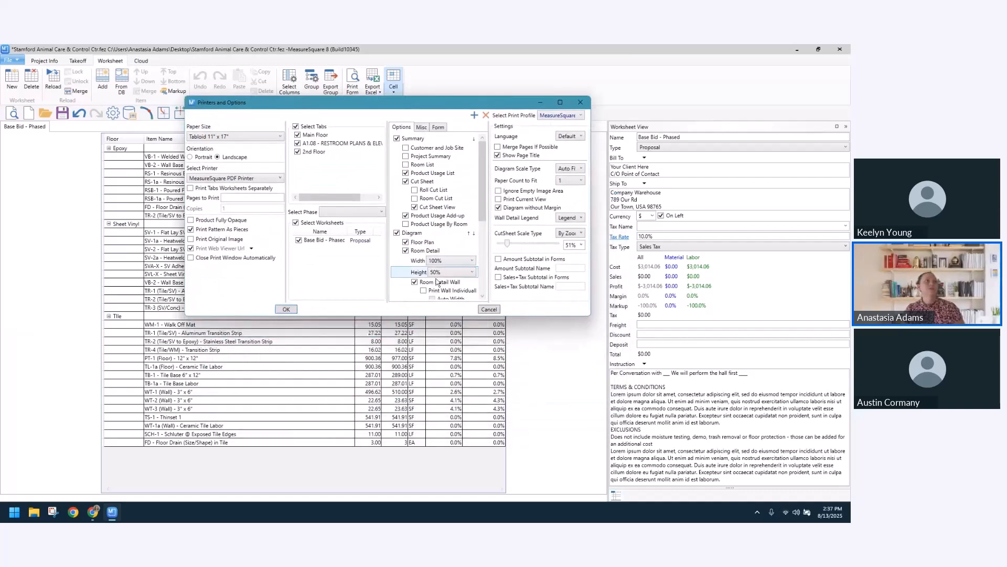
{"action": "left_click_drag", "start_coordinate": [429, 316], "coordinate": [433, 470]}
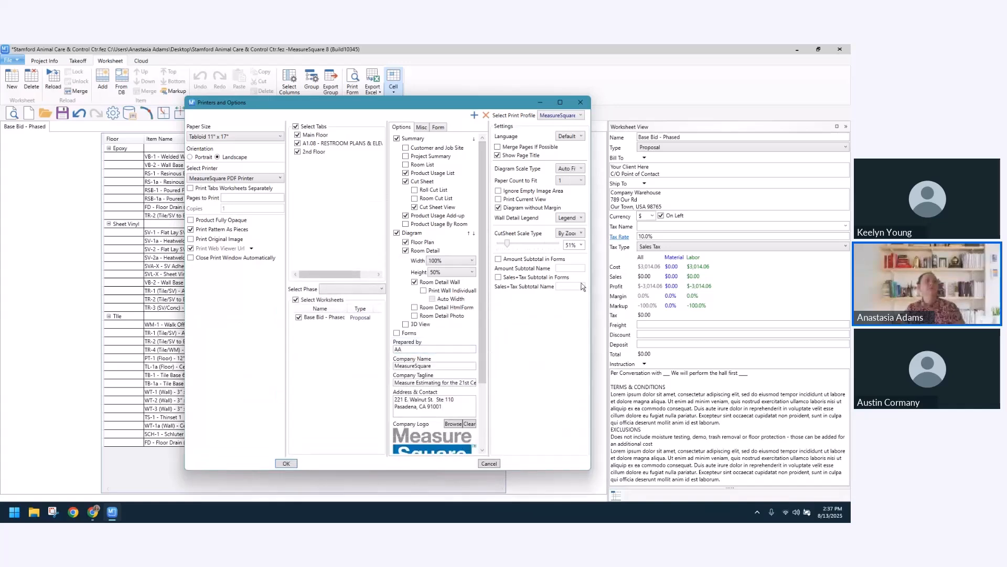
{"action": "left_click_drag", "start_coordinate": [585, 289], "coordinate": [755, 291]}
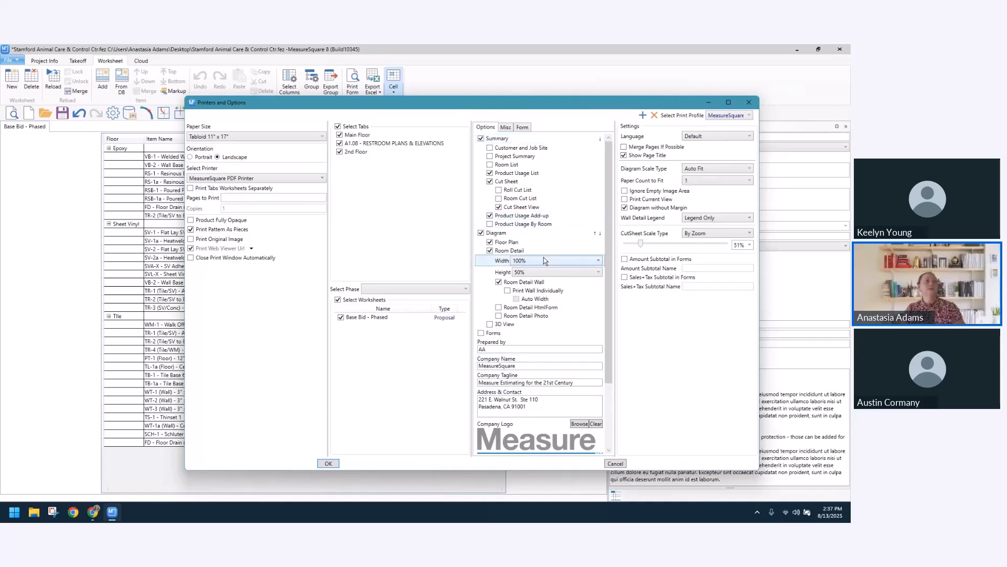
- Examine the print profile's Terms and Conditions fields for proposals, quotations, work orders, purchase orders and invoices
{"action": "scroll", "coordinate": [542, 255], "scroll_direction": "down", "scroll_amount": 5}
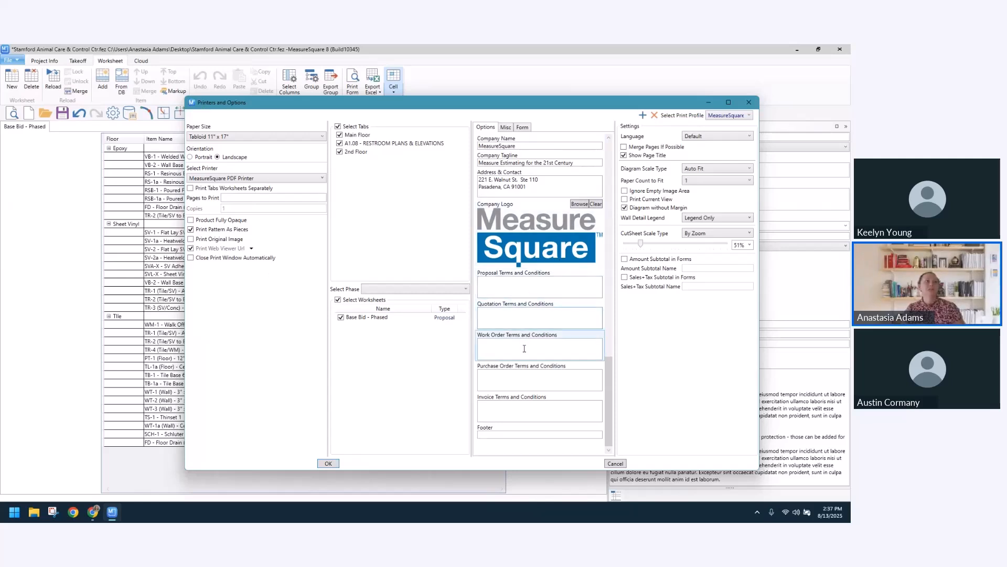
{"action": "left_click", "coordinate": [521, 384]}
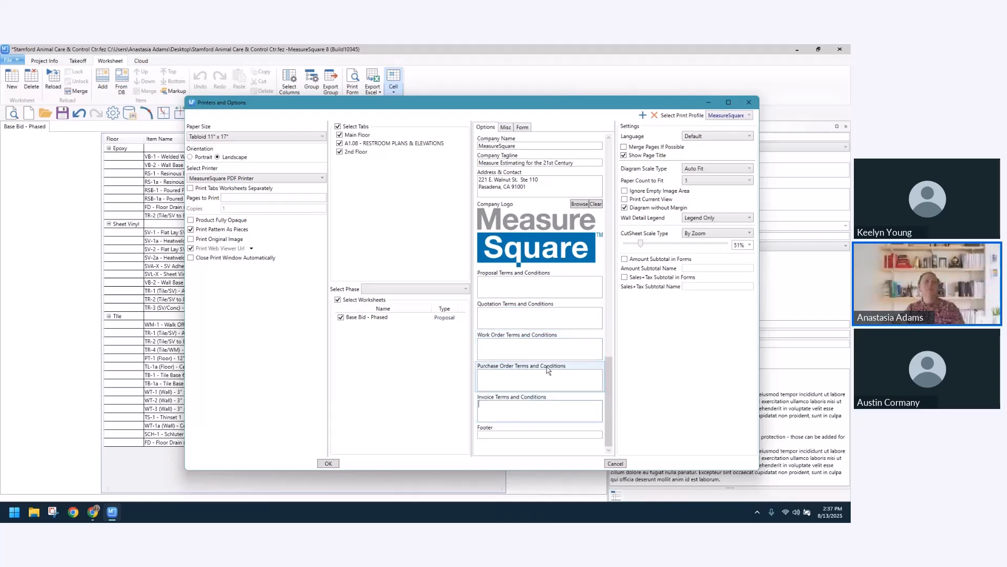
{"action": "left_click", "coordinate": [551, 318]}
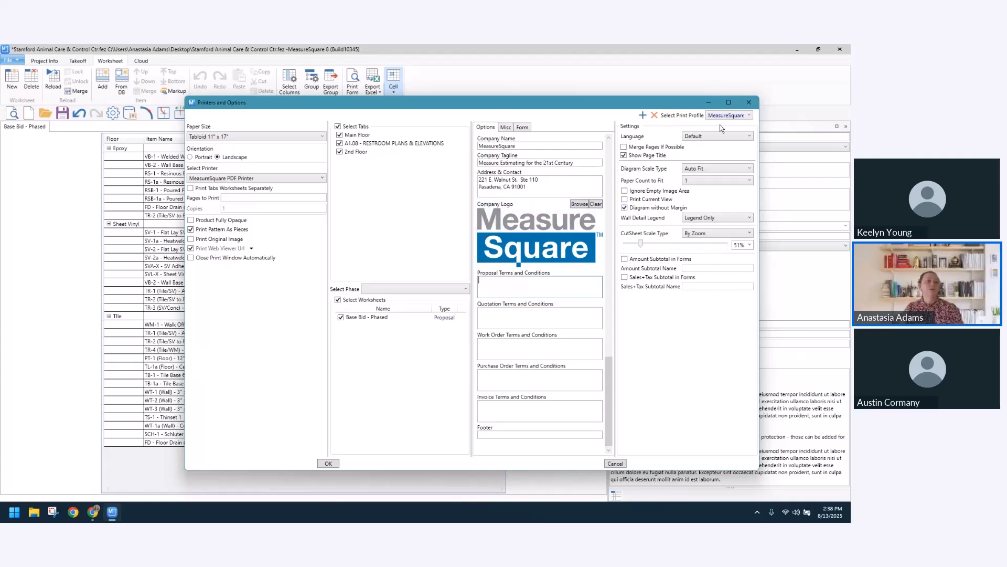
- Close the print options, return to the takeoff and open the SV-2 - Flat Lay SV - 2m x 20m ROLL product's item details
{"action": "left_click", "coordinate": [747, 106]}
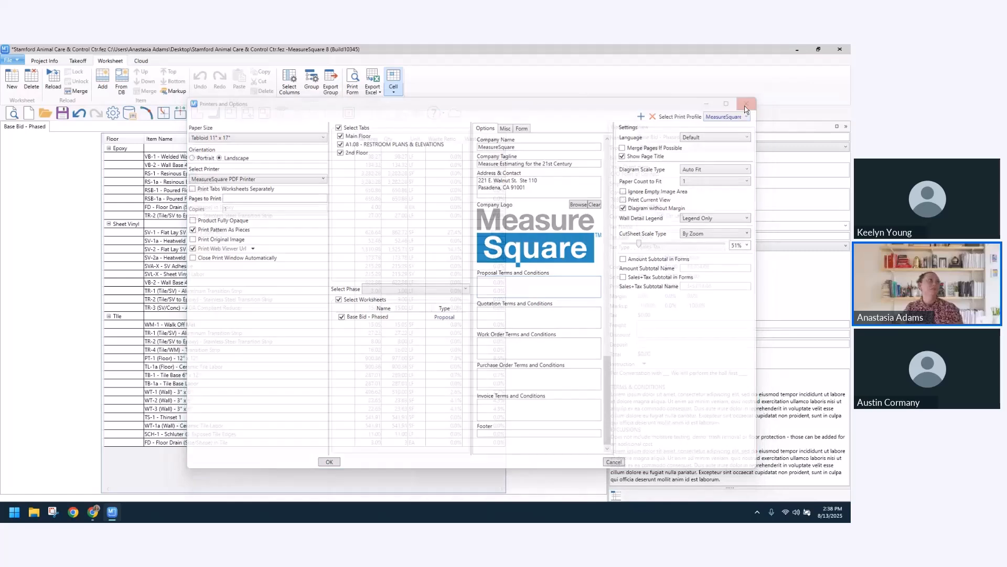
{"action": "left_click", "coordinate": [77, 61]}
{"action": "scroll", "coordinate": [53, 336], "scroll_direction": "up", "scroll_amount": 3}
{"action": "left_click", "coordinate": [51, 312]}
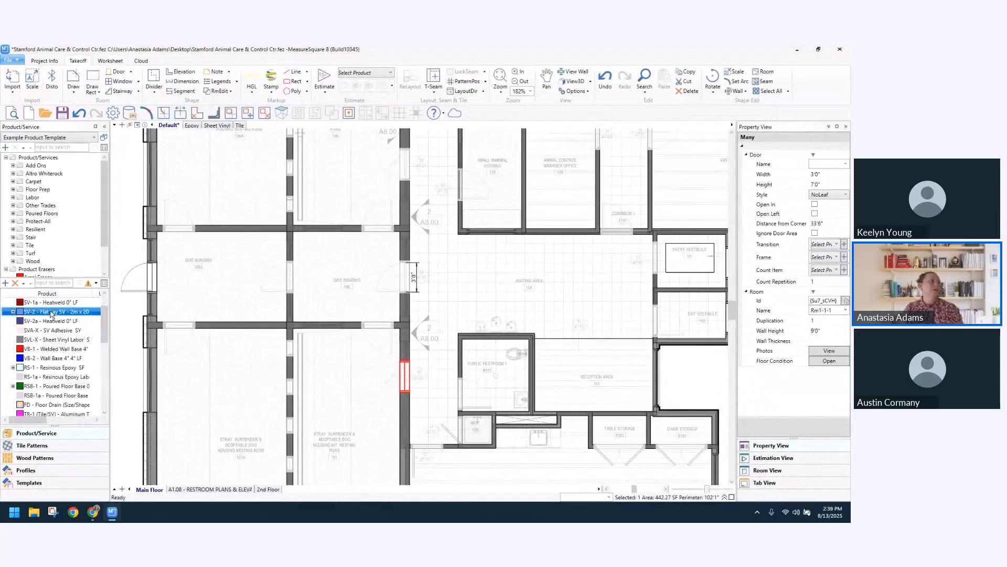
{"action": "double_click", "coordinate": [52, 312]}
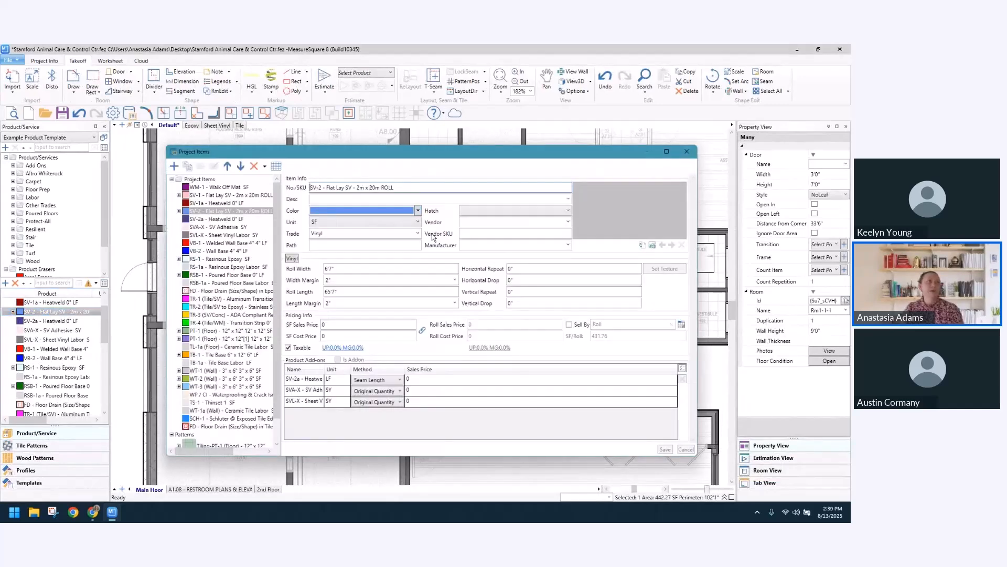
{"action": "left_click", "coordinate": [211, 314]}
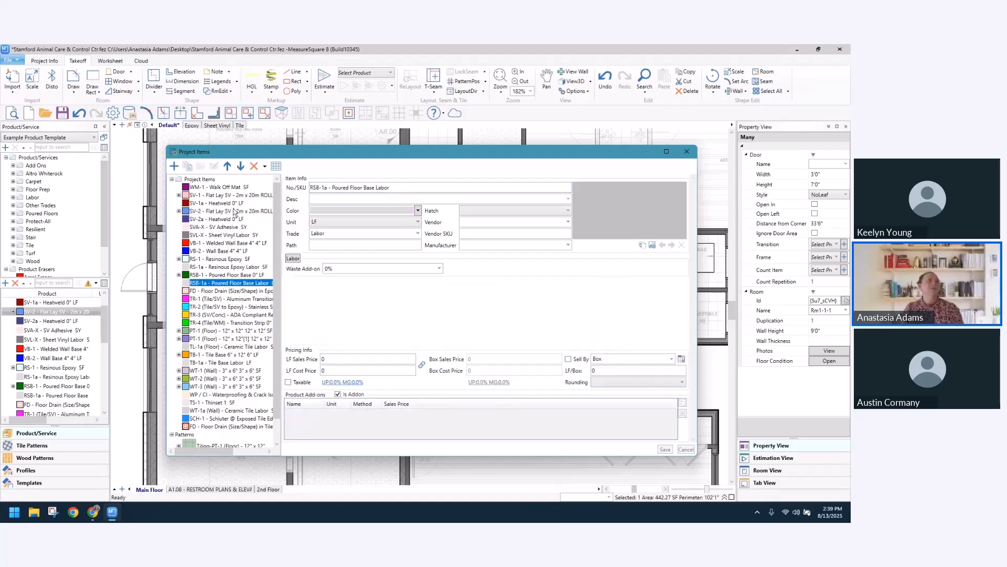
{"action": "left_click", "coordinate": [231, 210]}
- Enter "Mannington, Medintone SR (Color)" as the SV-2 product's description, and close the project items without saving
{"action": "left_click", "coordinate": [415, 199]}
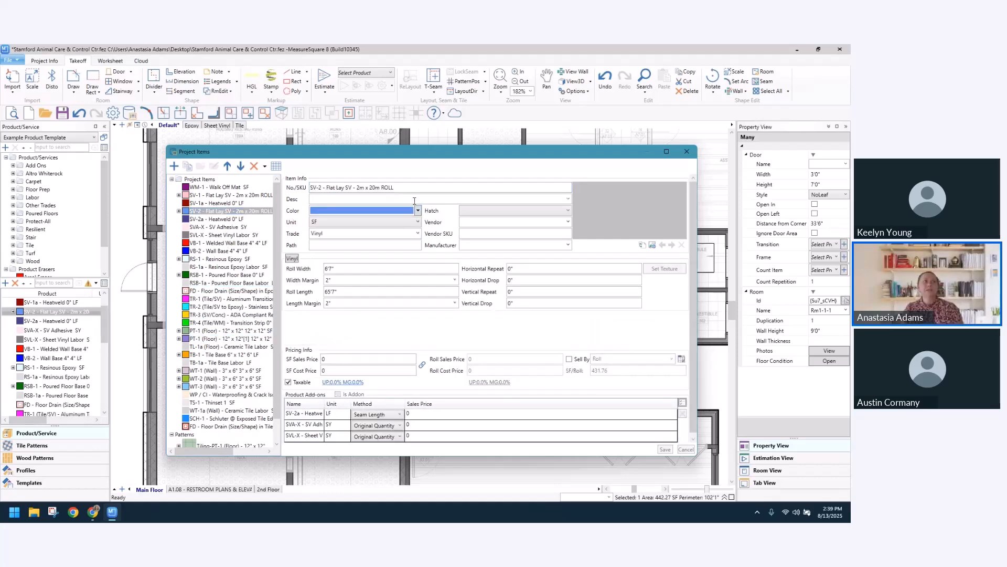
{"action": "type", "text": "Mannington, "}
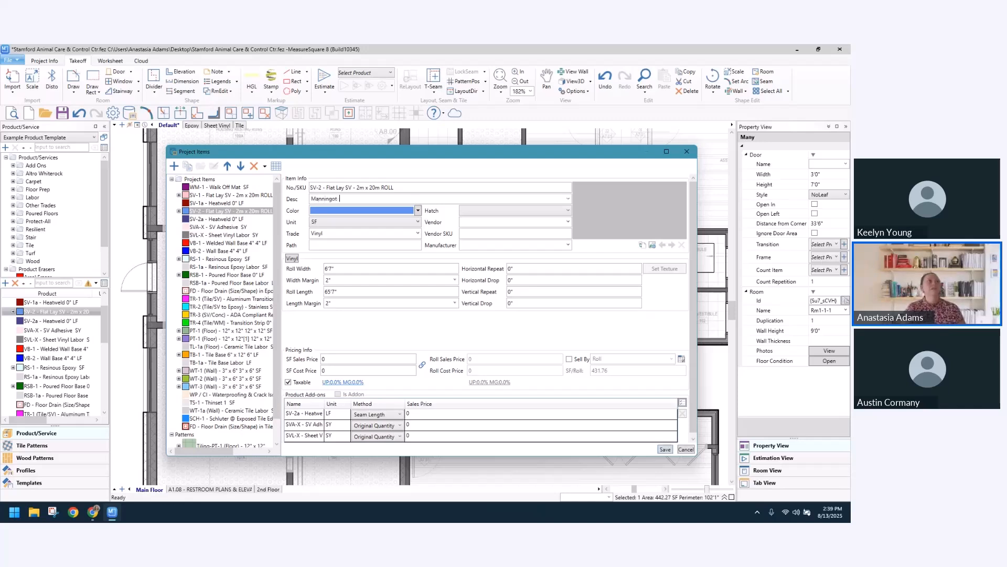
{"action": "type", "text": "Medinton"}
{"action": "type", "text": "e SR"}
{"action": "type", "text": " (Co"}
{"action": "type", "text": "o"}
{"action": "type", "text": "or)"}
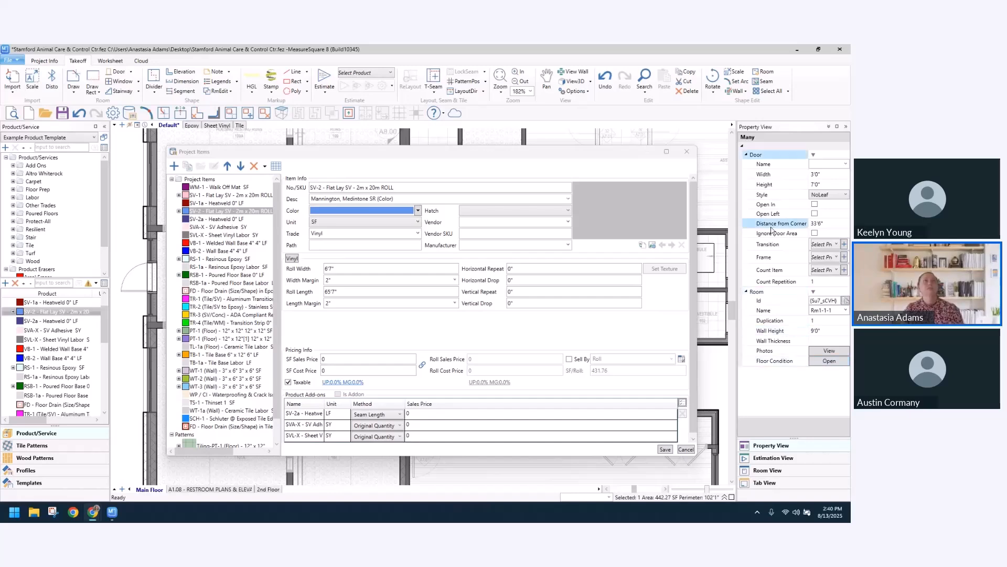
{"action": "left_click", "coordinate": [687, 151]}
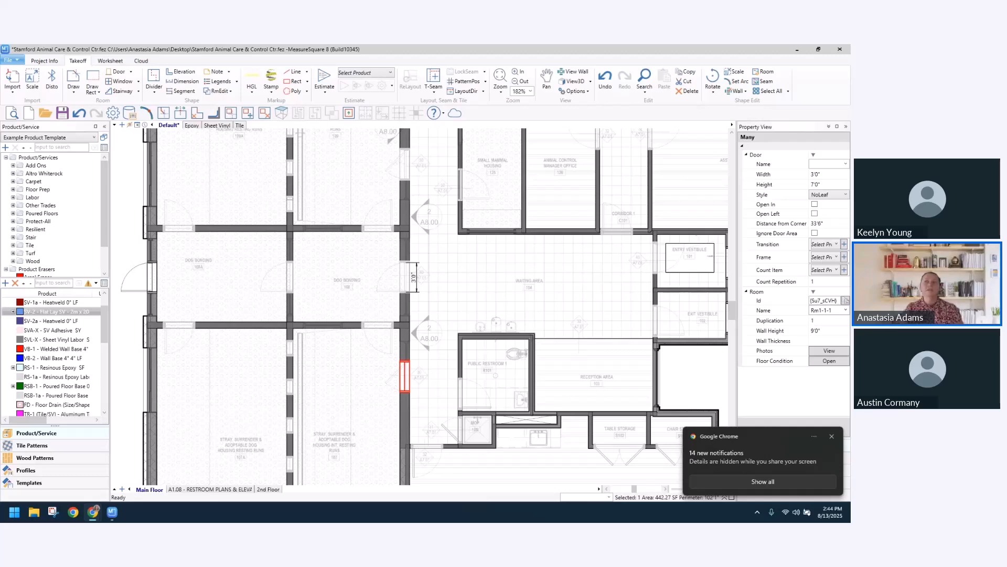
{"action": "left_click", "coordinate": [832, 437]}
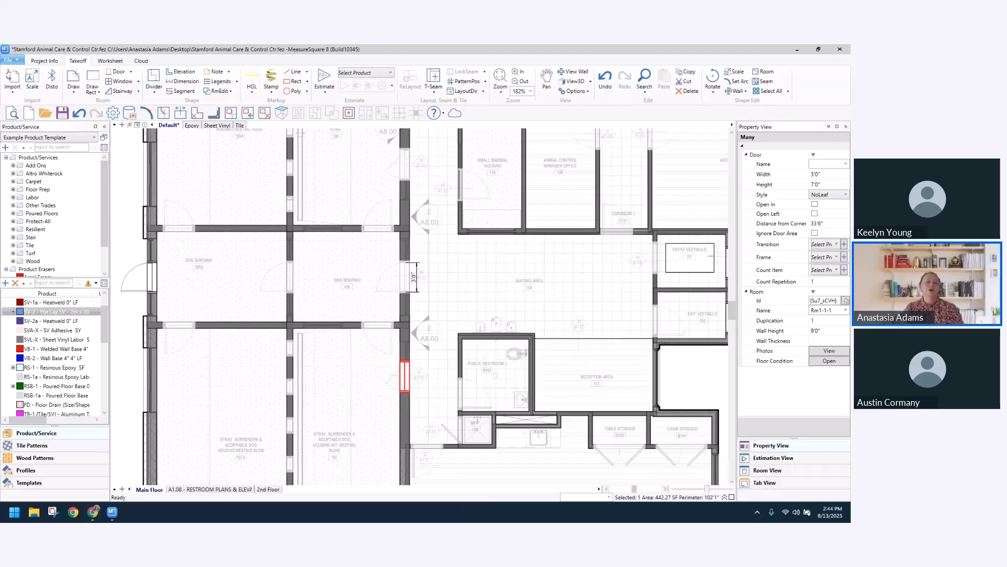